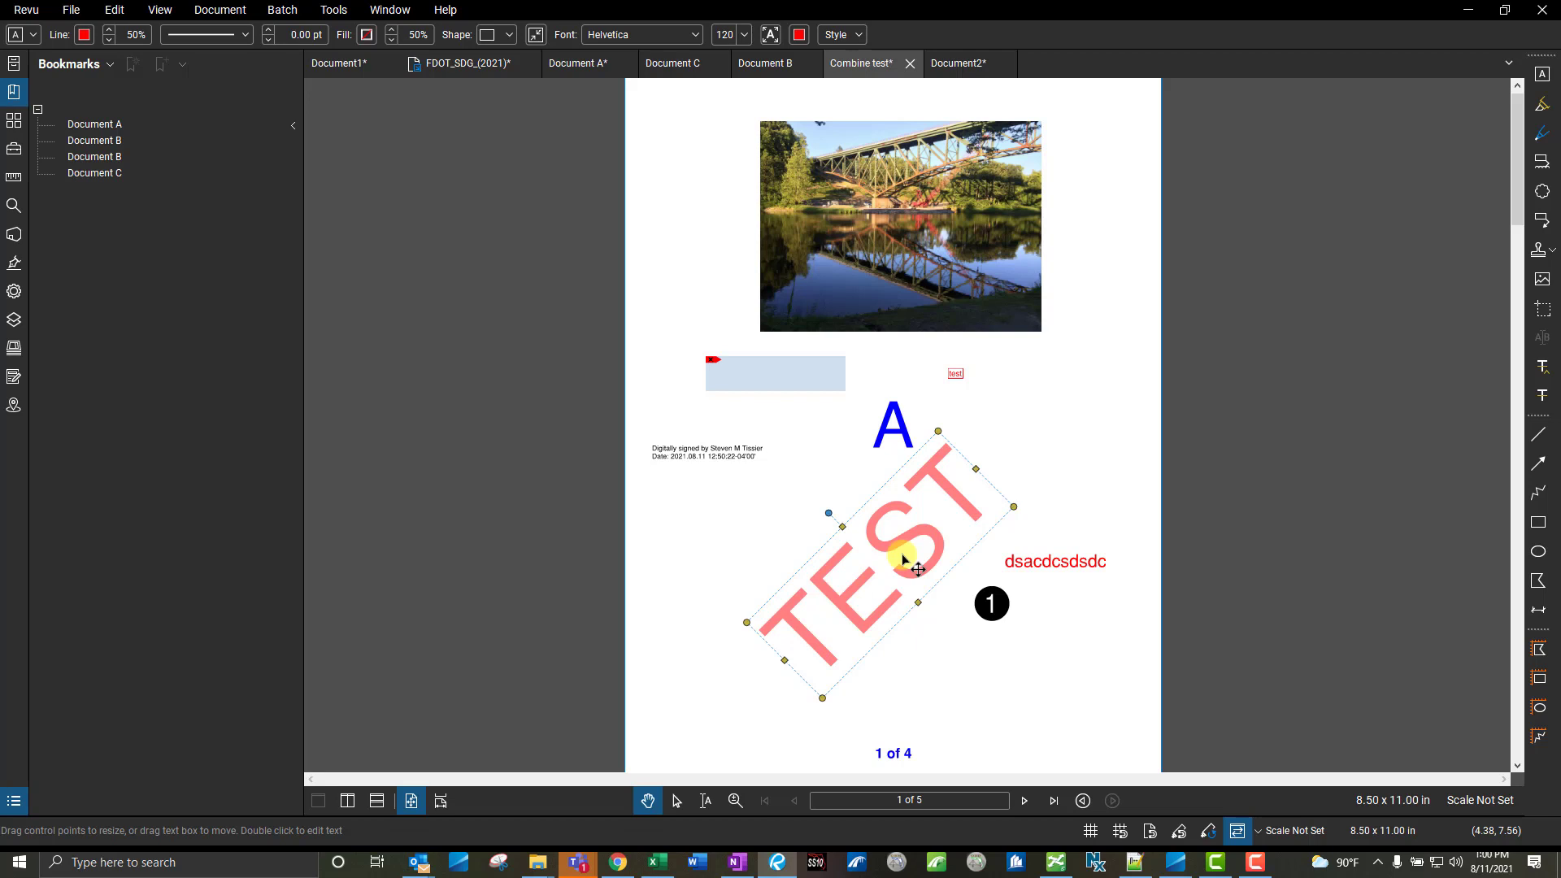
Switch to Document2 and check the red TEST text markup on the first page
{"action": "left_click", "coordinate": [1086, 406]}
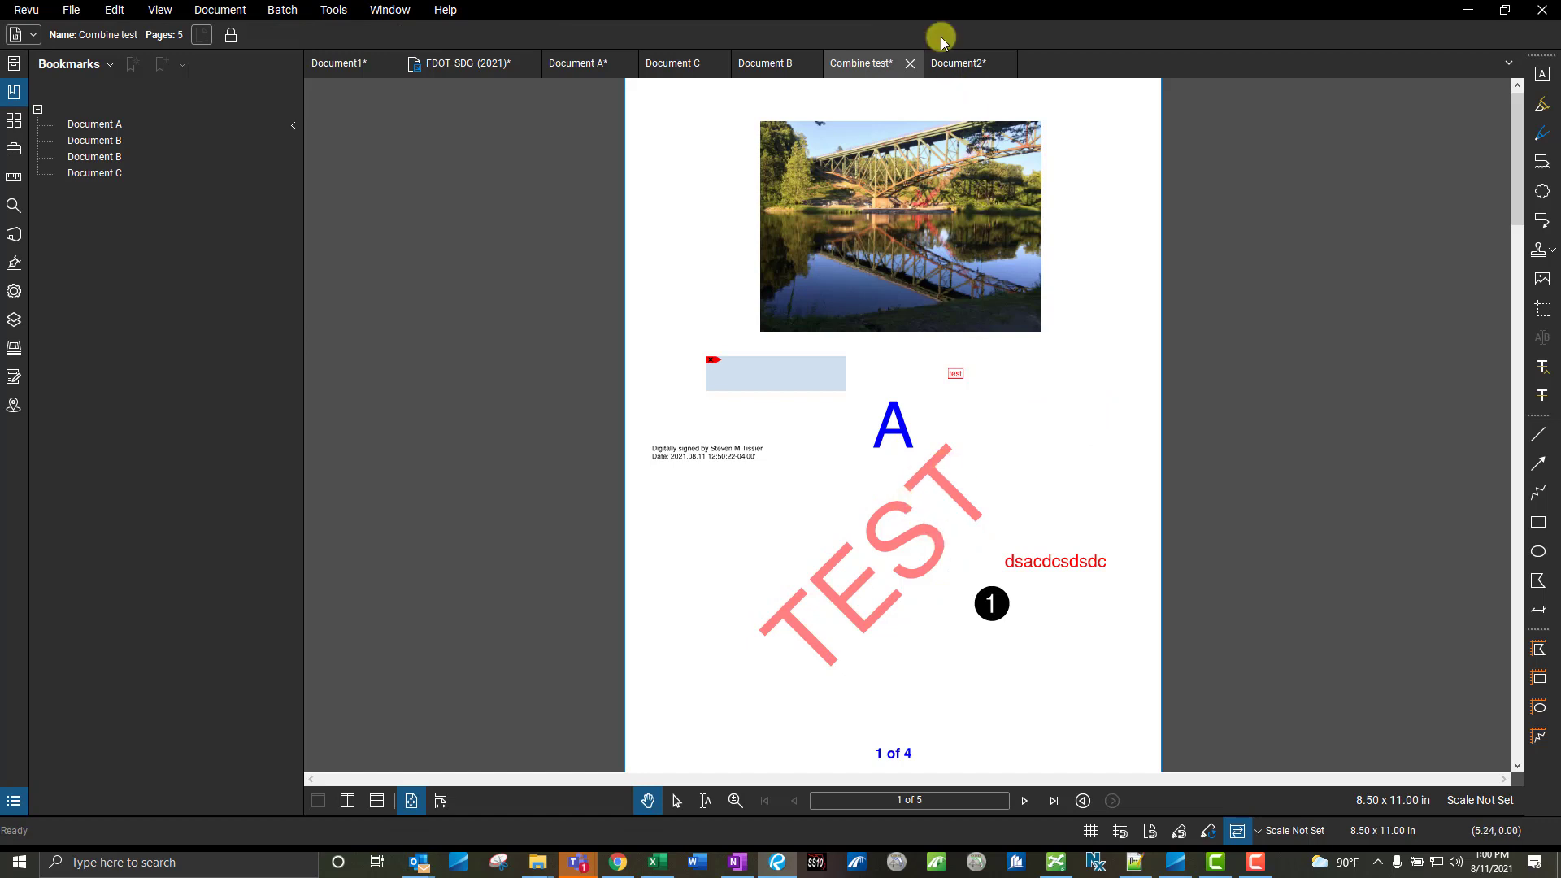
{"action": "left_click", "coordinate": [948, 62]}
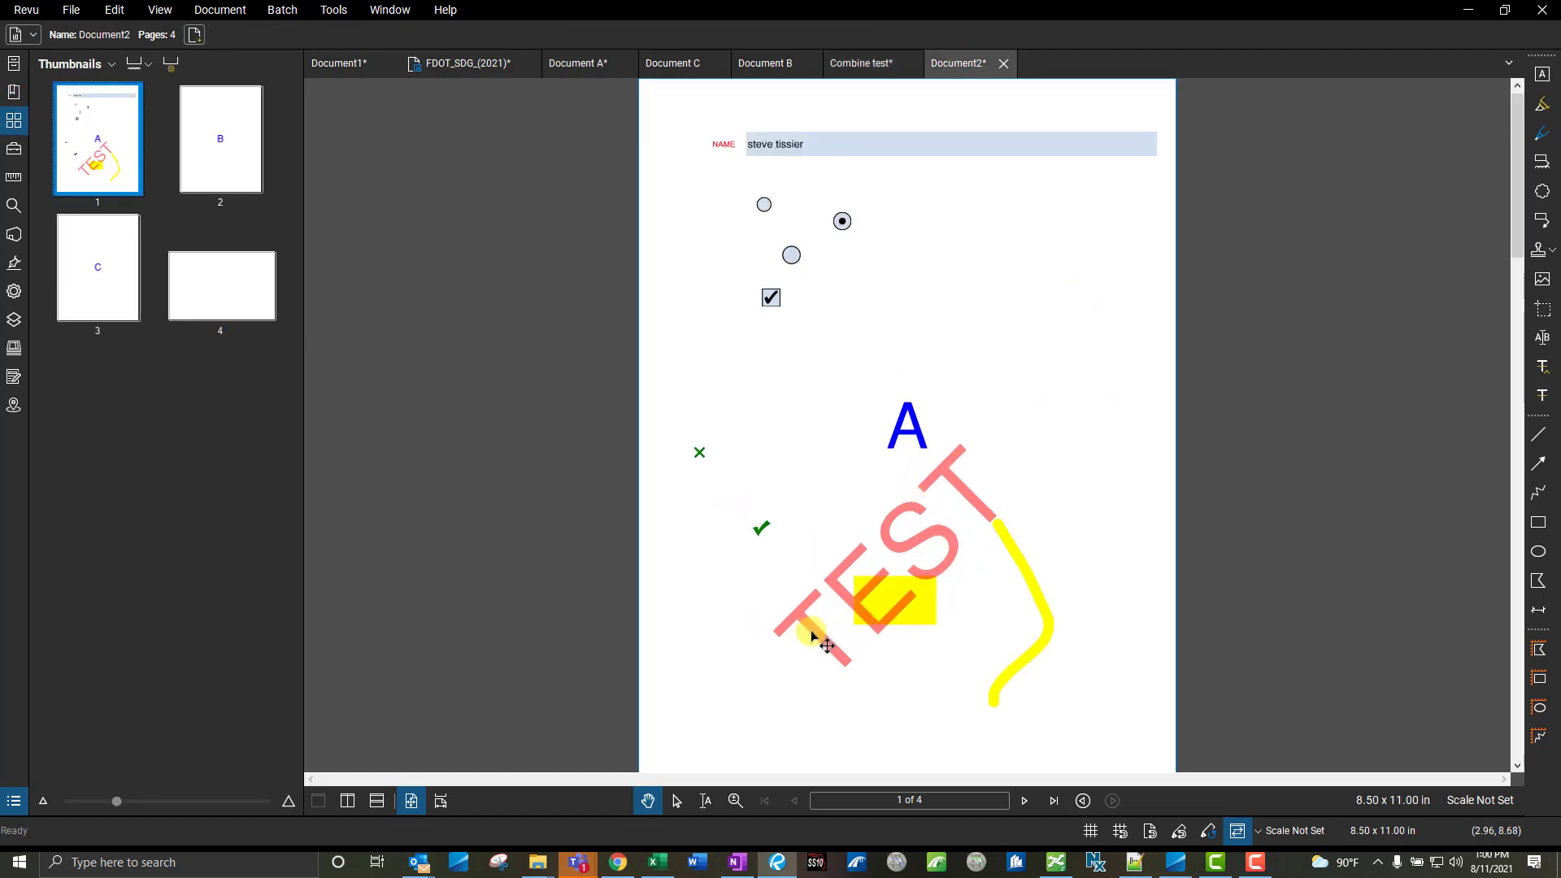
{"action": "left_click", "coordinate": [783, 618]}
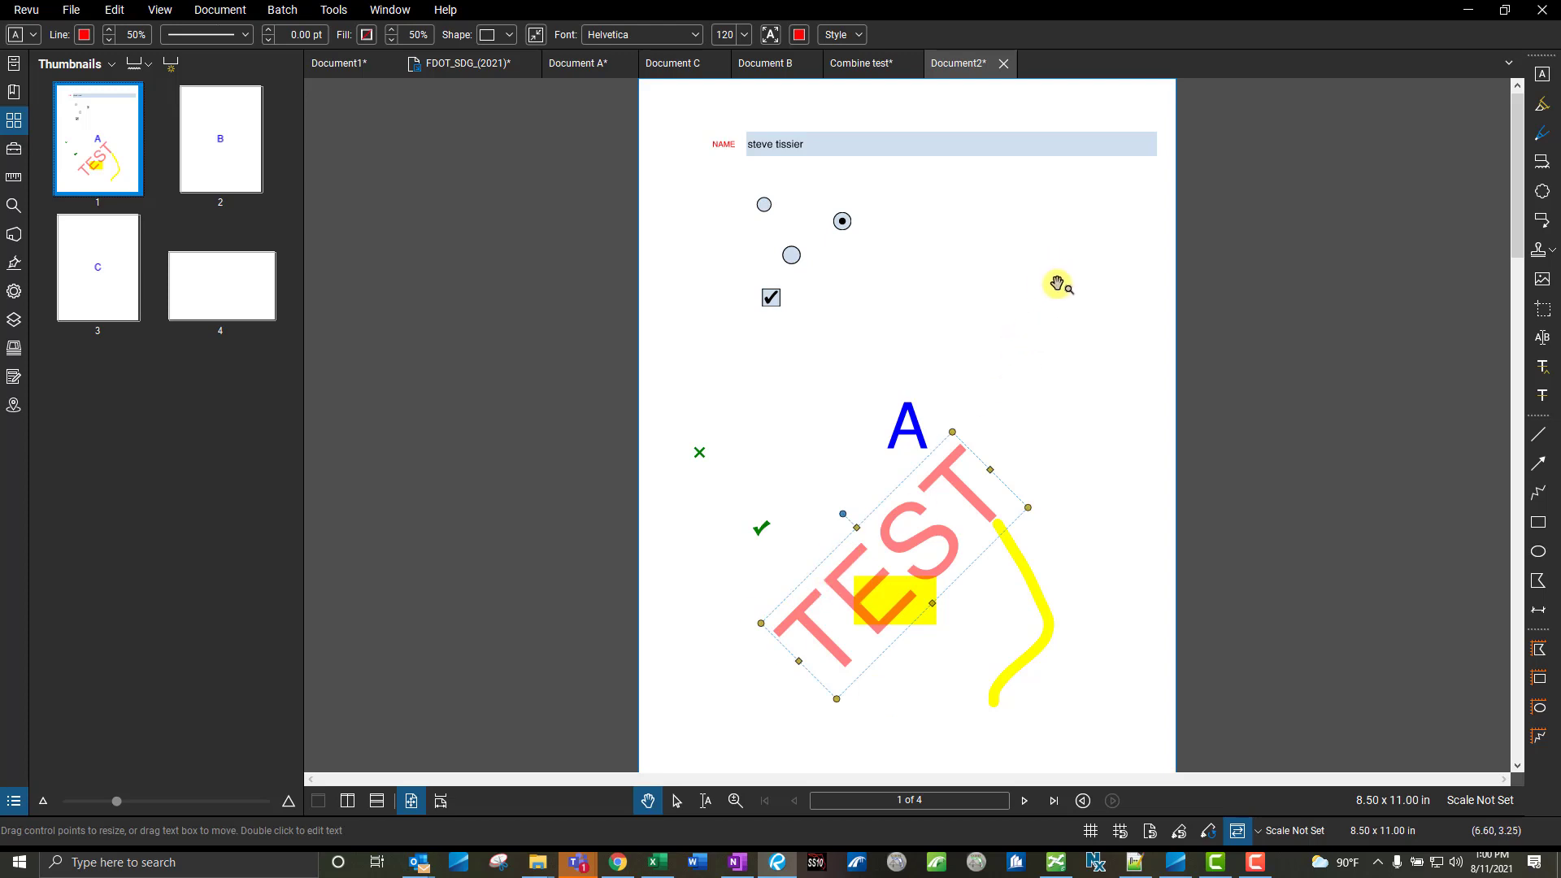
{"action": "left_click", "coordinate": [1332, 308]}
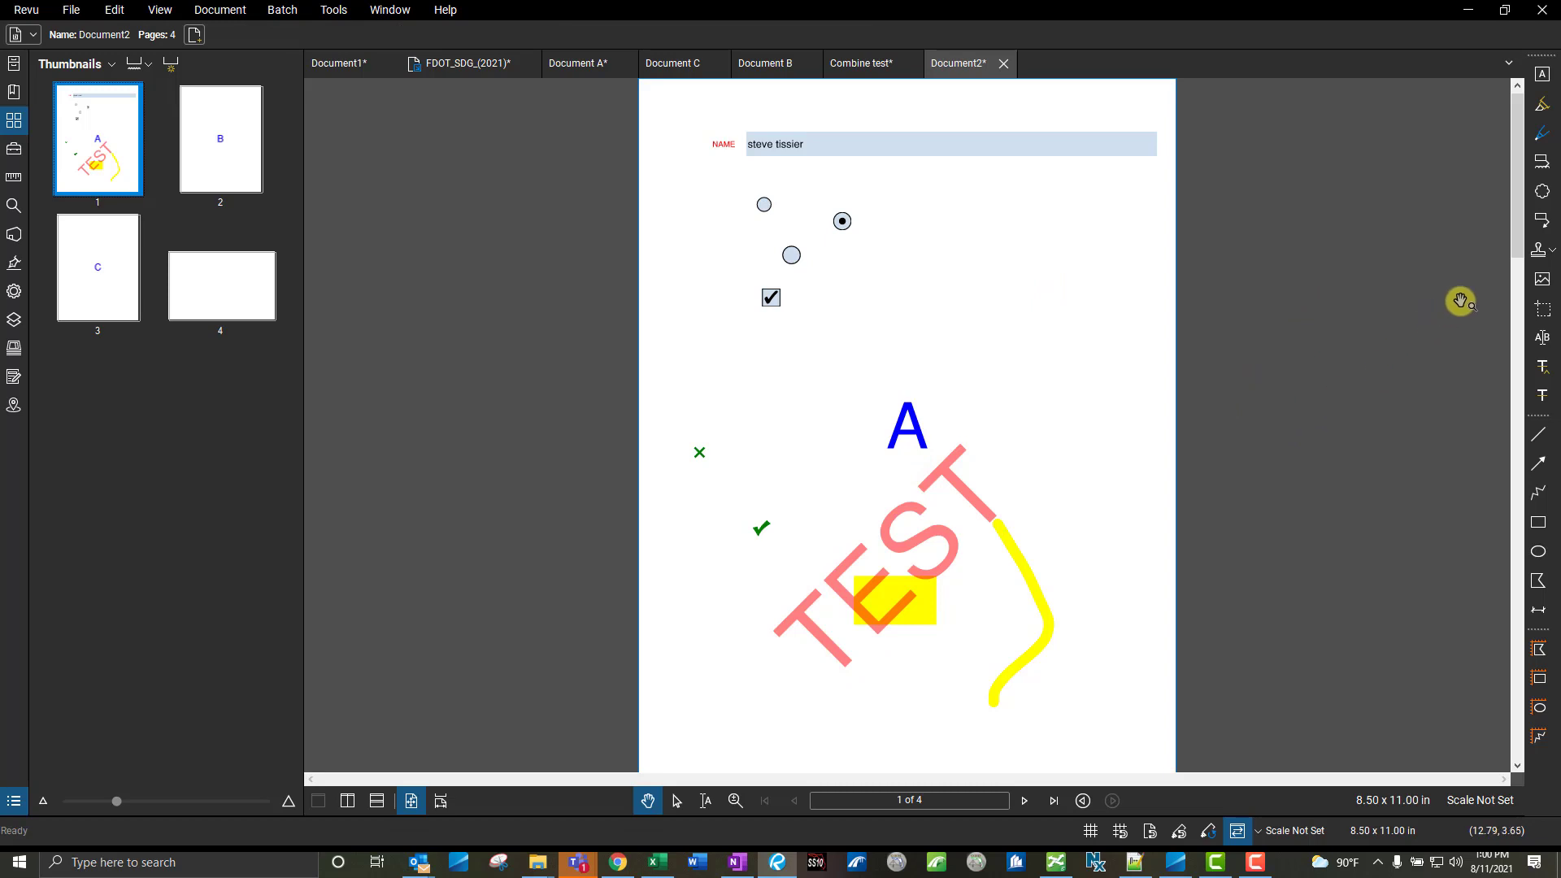
Create a new blank stamp with the subject TEST, 4 inches wide and 4 inches high
{"action": "left_click", "coordinate": [1539, 254]}
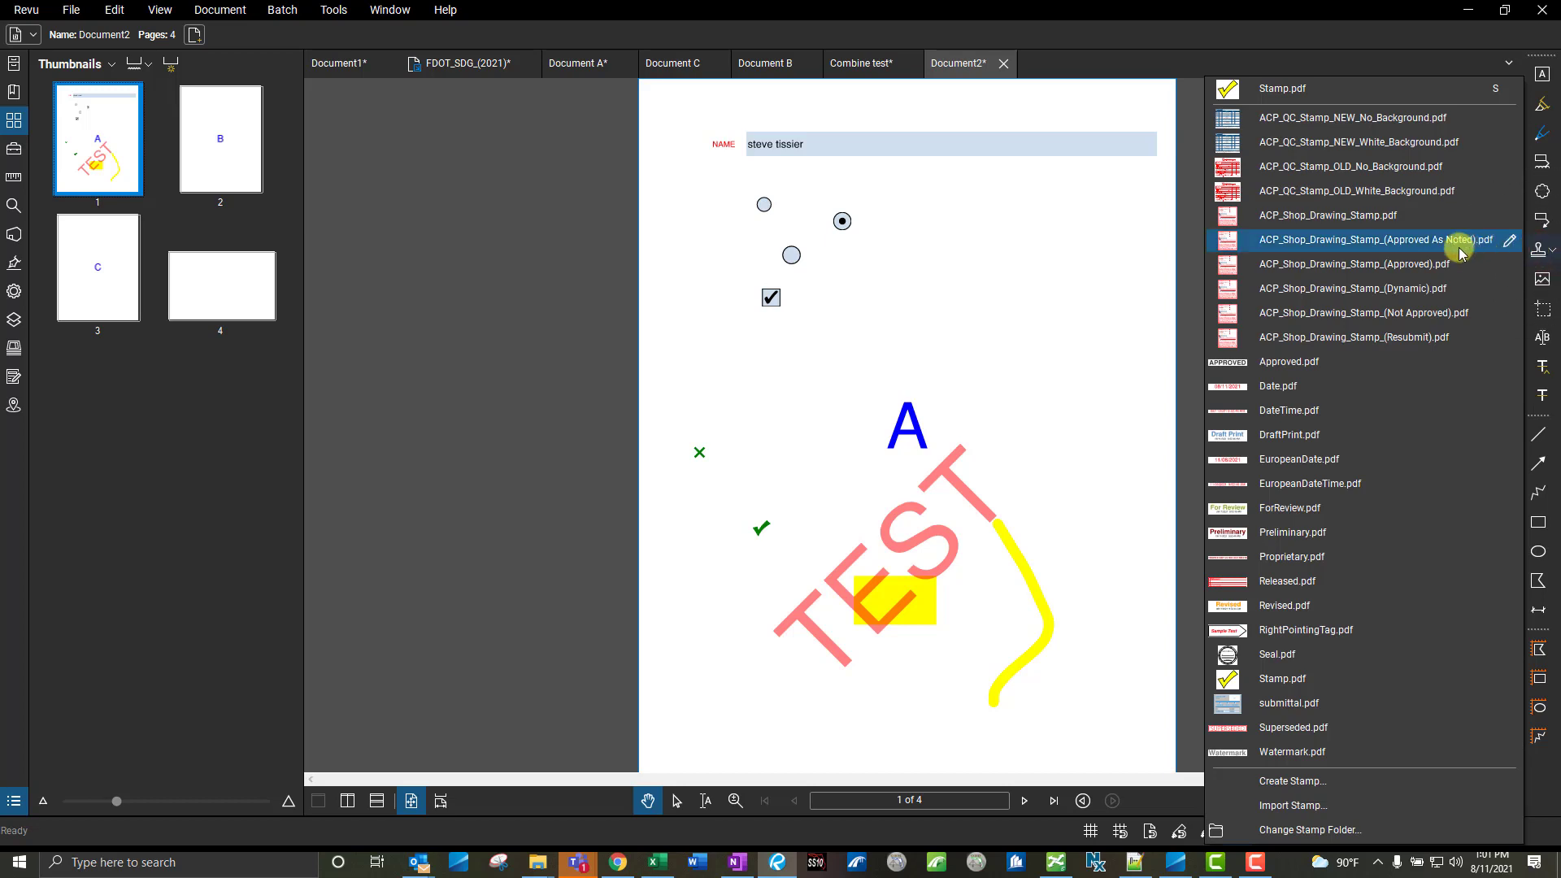
{"action": "left_click", "coordinate": [1301, 785]}
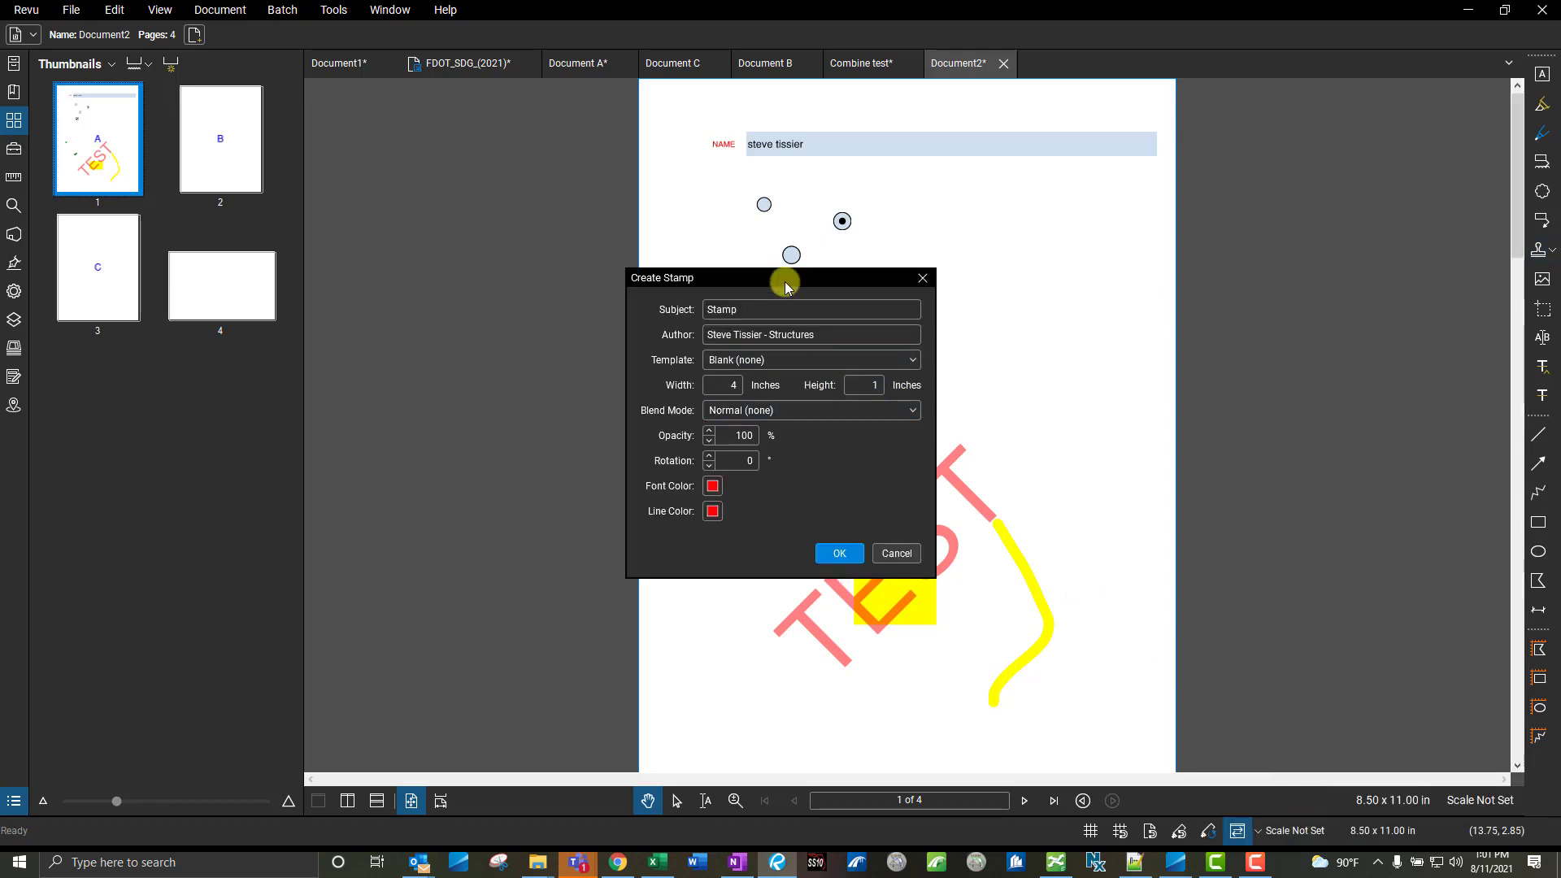
{"action": "left_click_drag", "start_coordinate": [783, 281], "coordinate": [754, 343]}
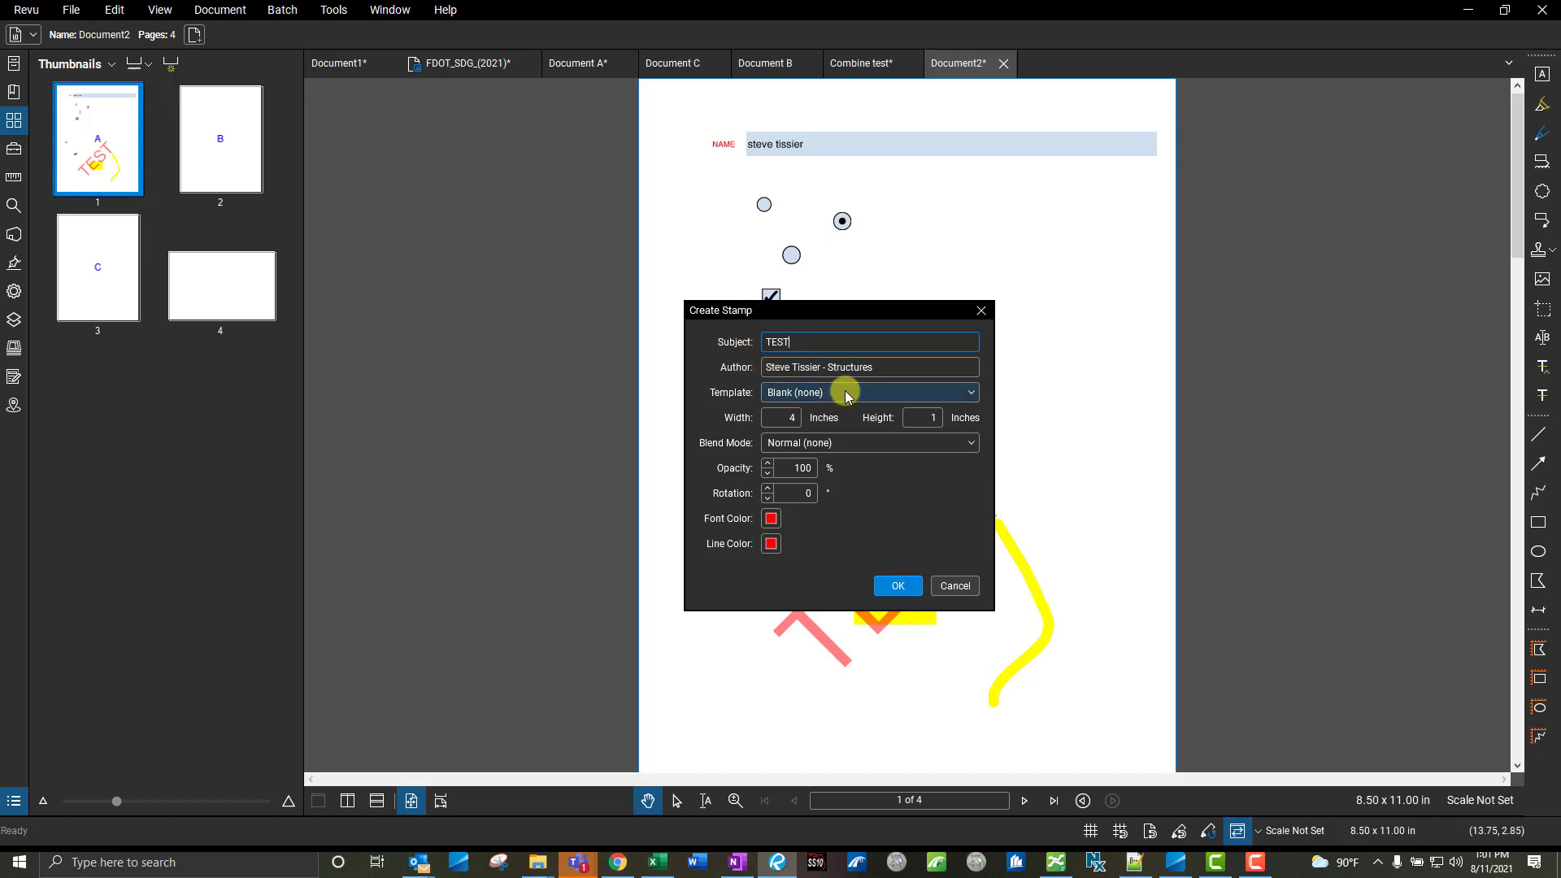
{"action": "double_click", "coordinate": [791, 414]}
{"action": "type", "text": "4"}
{"action": "double_click", "coordinate": [930, 420]}
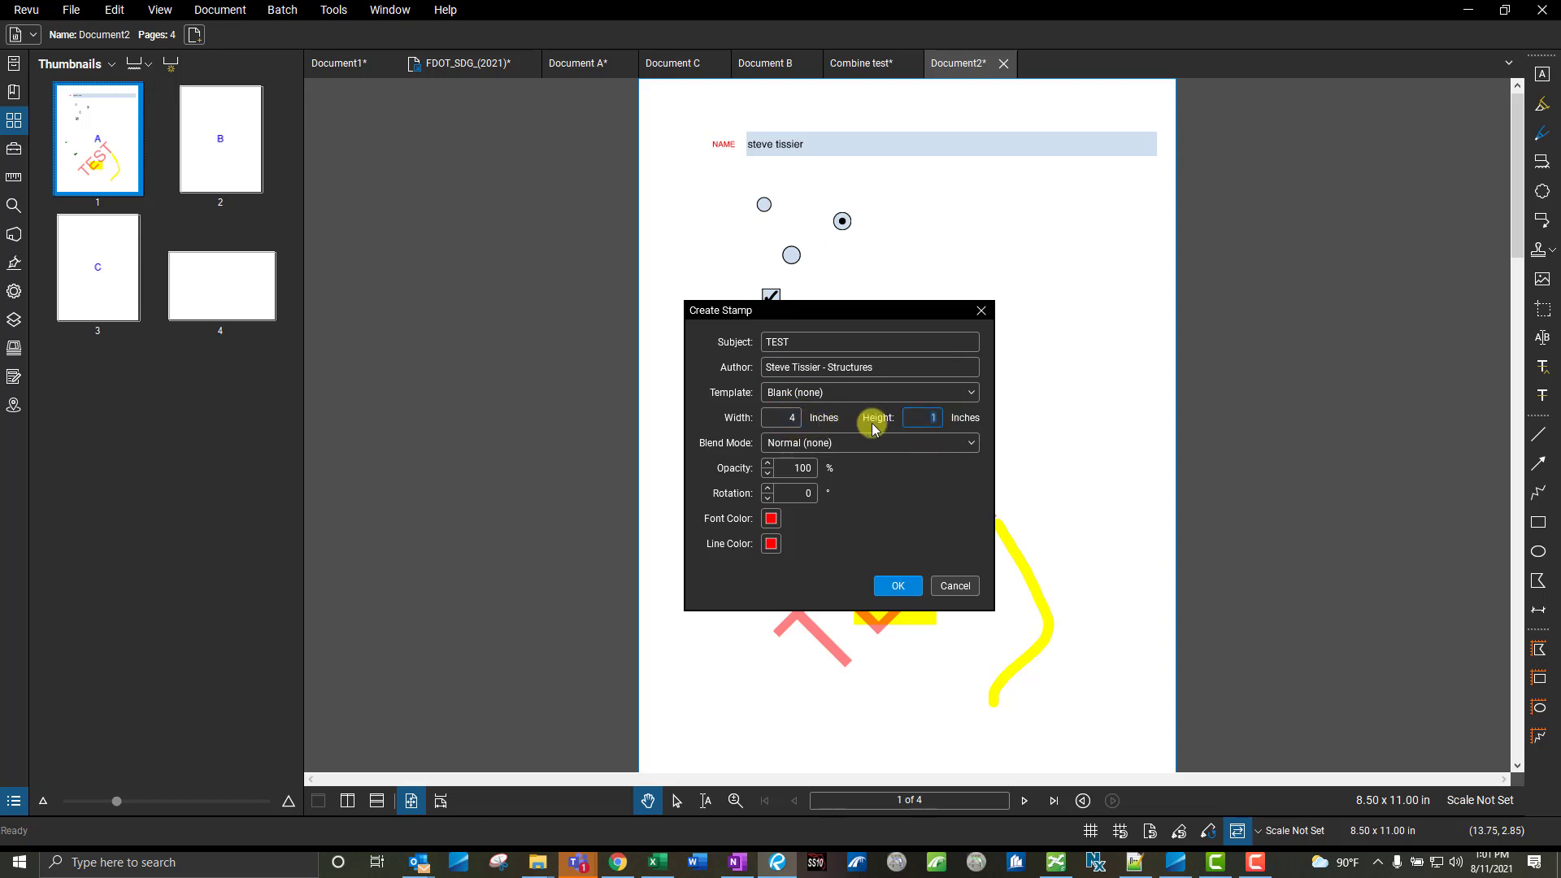
{"action": "left_click", "coordinate": [916, 419]}
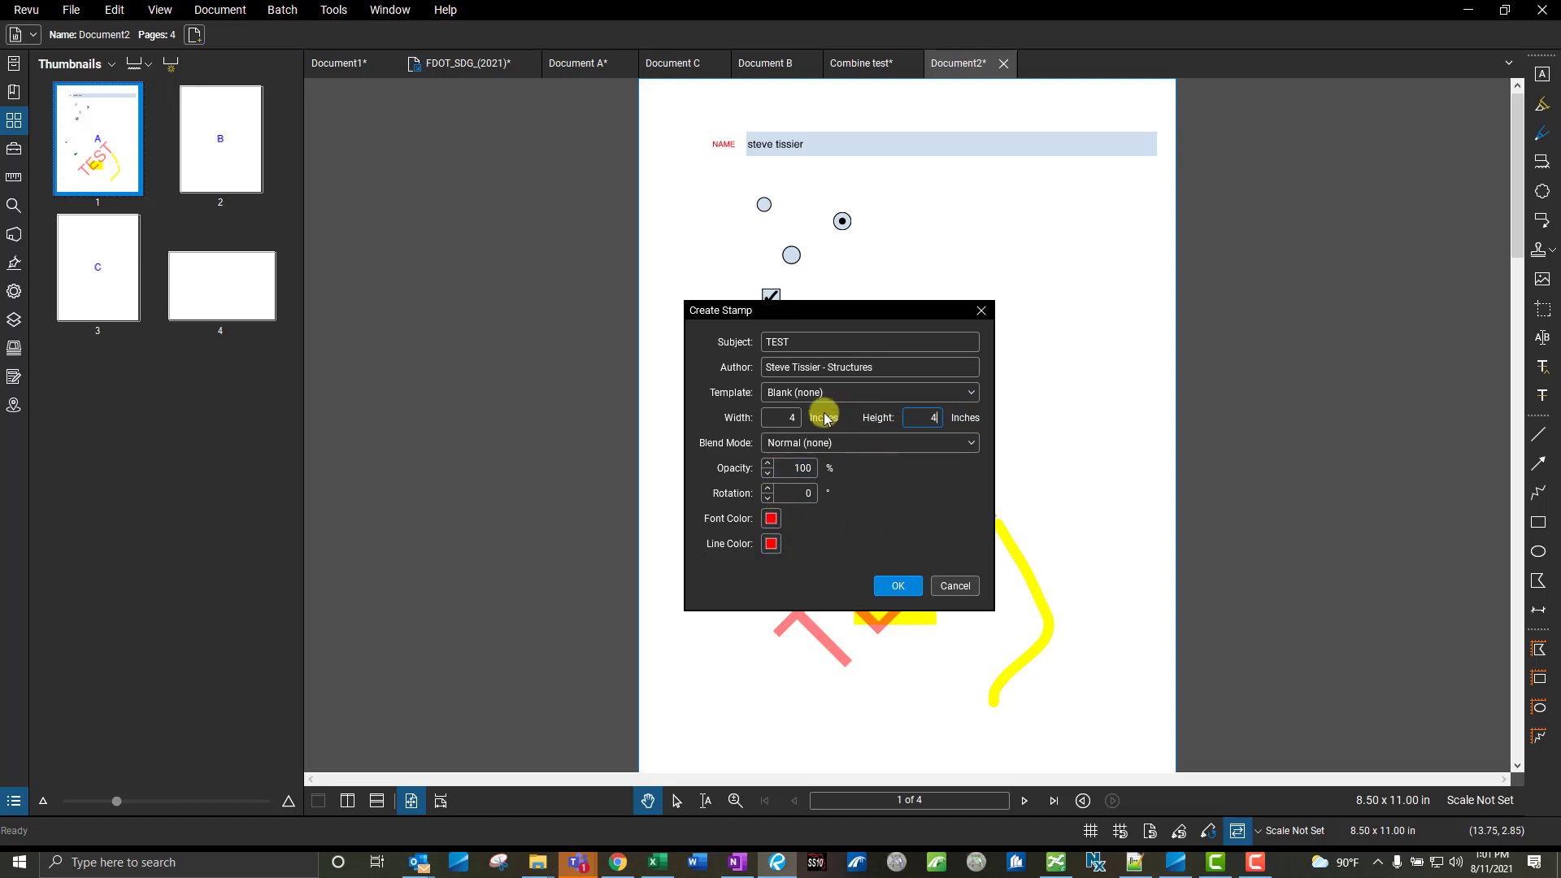
{"action": "left_click", "coordinate": [898, 587]}
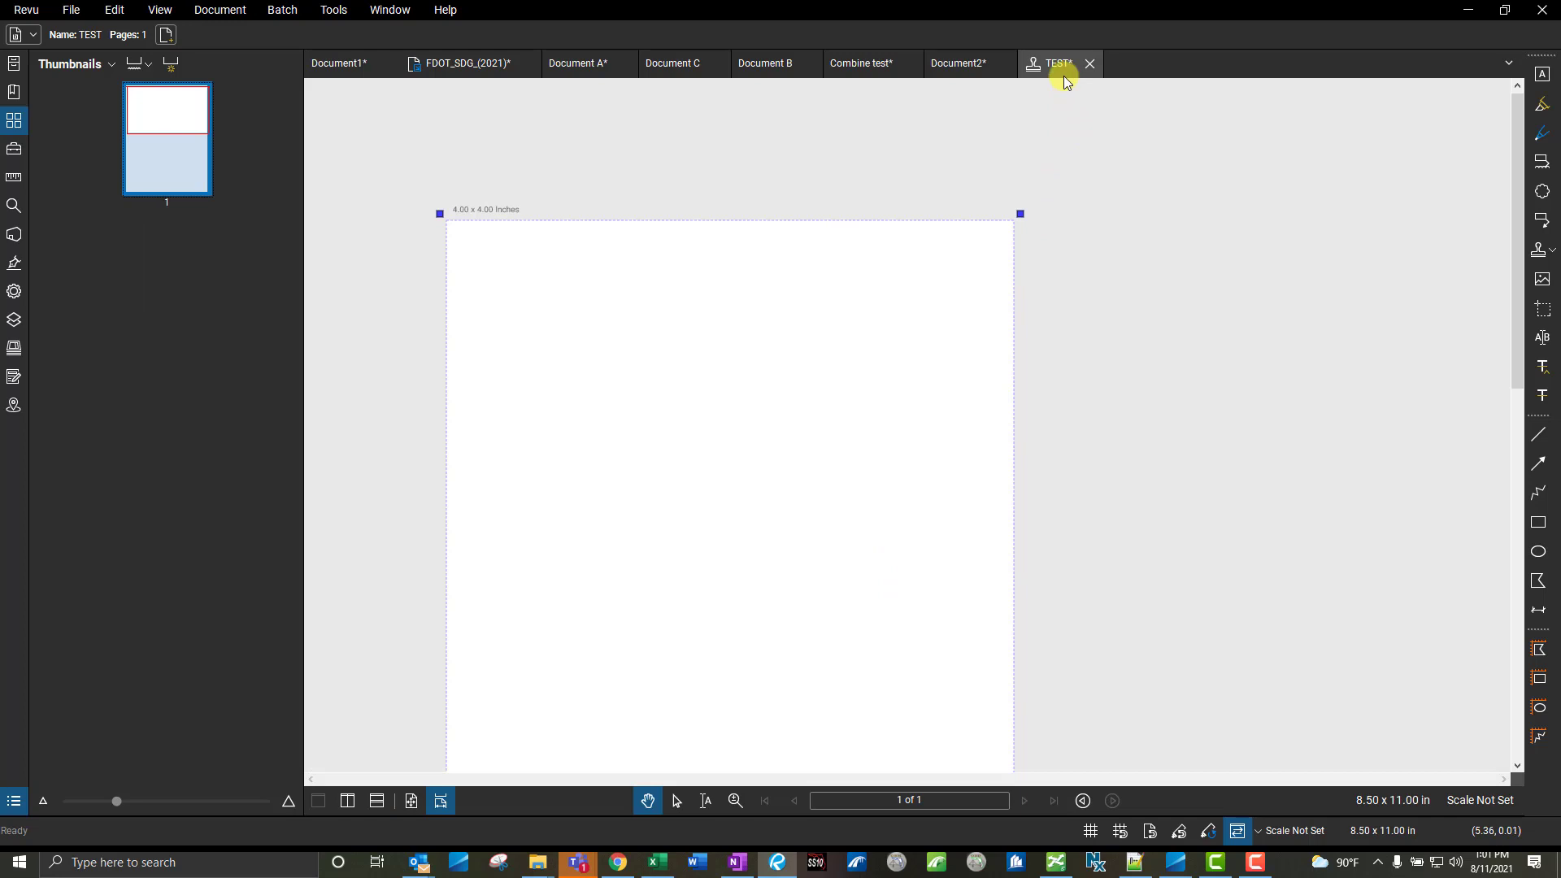
Copy the TEST text markup from Document2 into the new stamp and position it inside the stamp area
{"action": "scroll", "coordinate": [744, 315], "scroll_direction": "down", "scroll_amount": 3}
{"action": "left_click", "coordinate": [407, 805]}
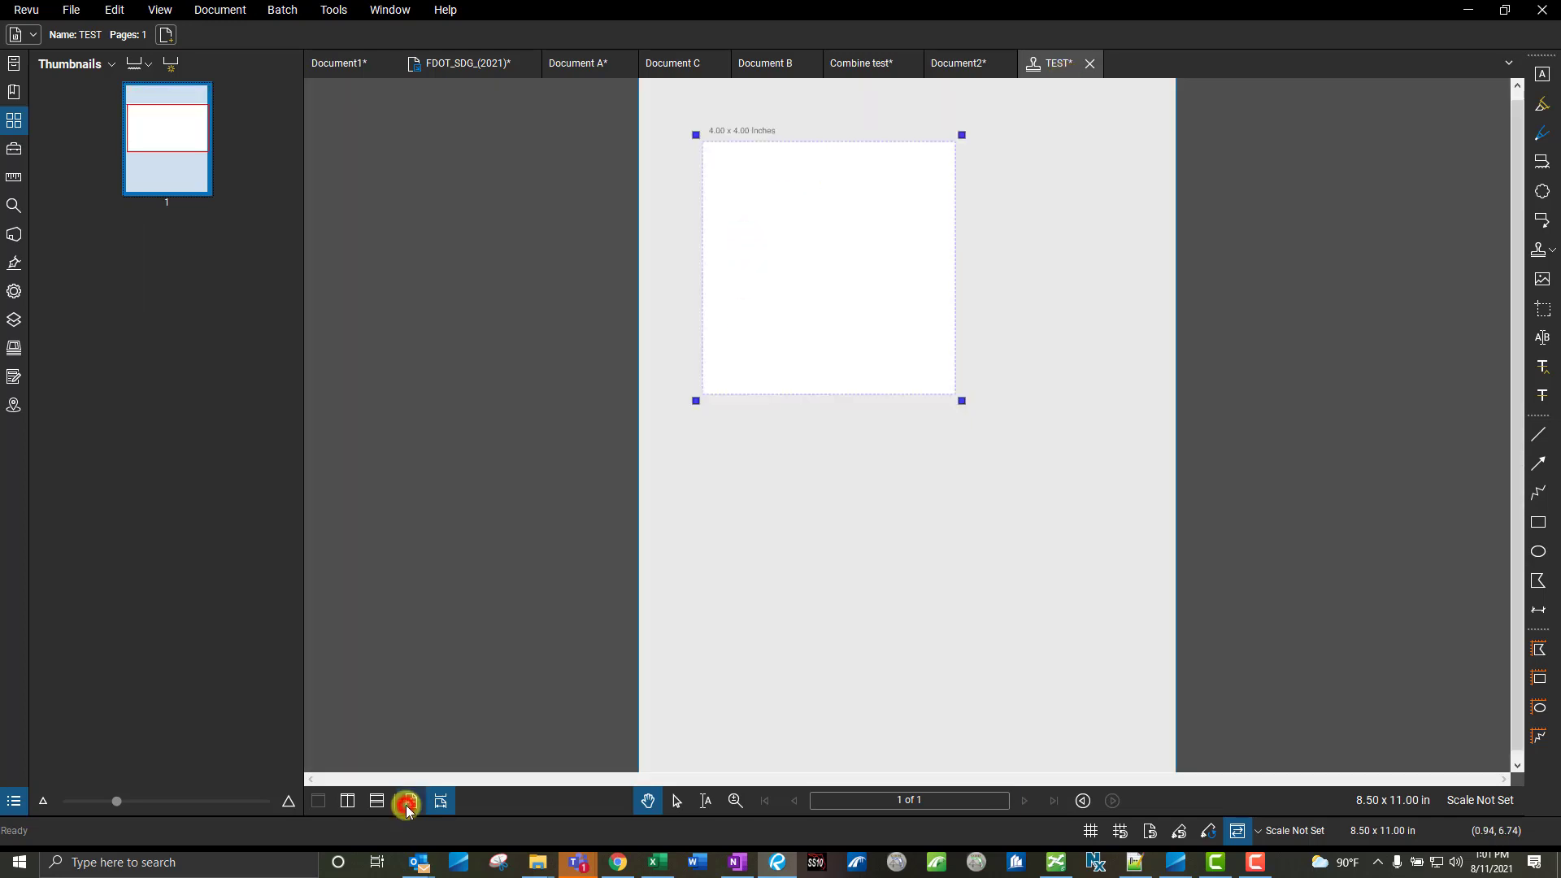
{"action": "scroll", "coordinate": [767, 383], "scroll_direction": "down", "scroll_amount": 2}
{"action": "scroll", "coordinate": [767, 383], "scroll_direction": "up", "scroll_amount": 1}
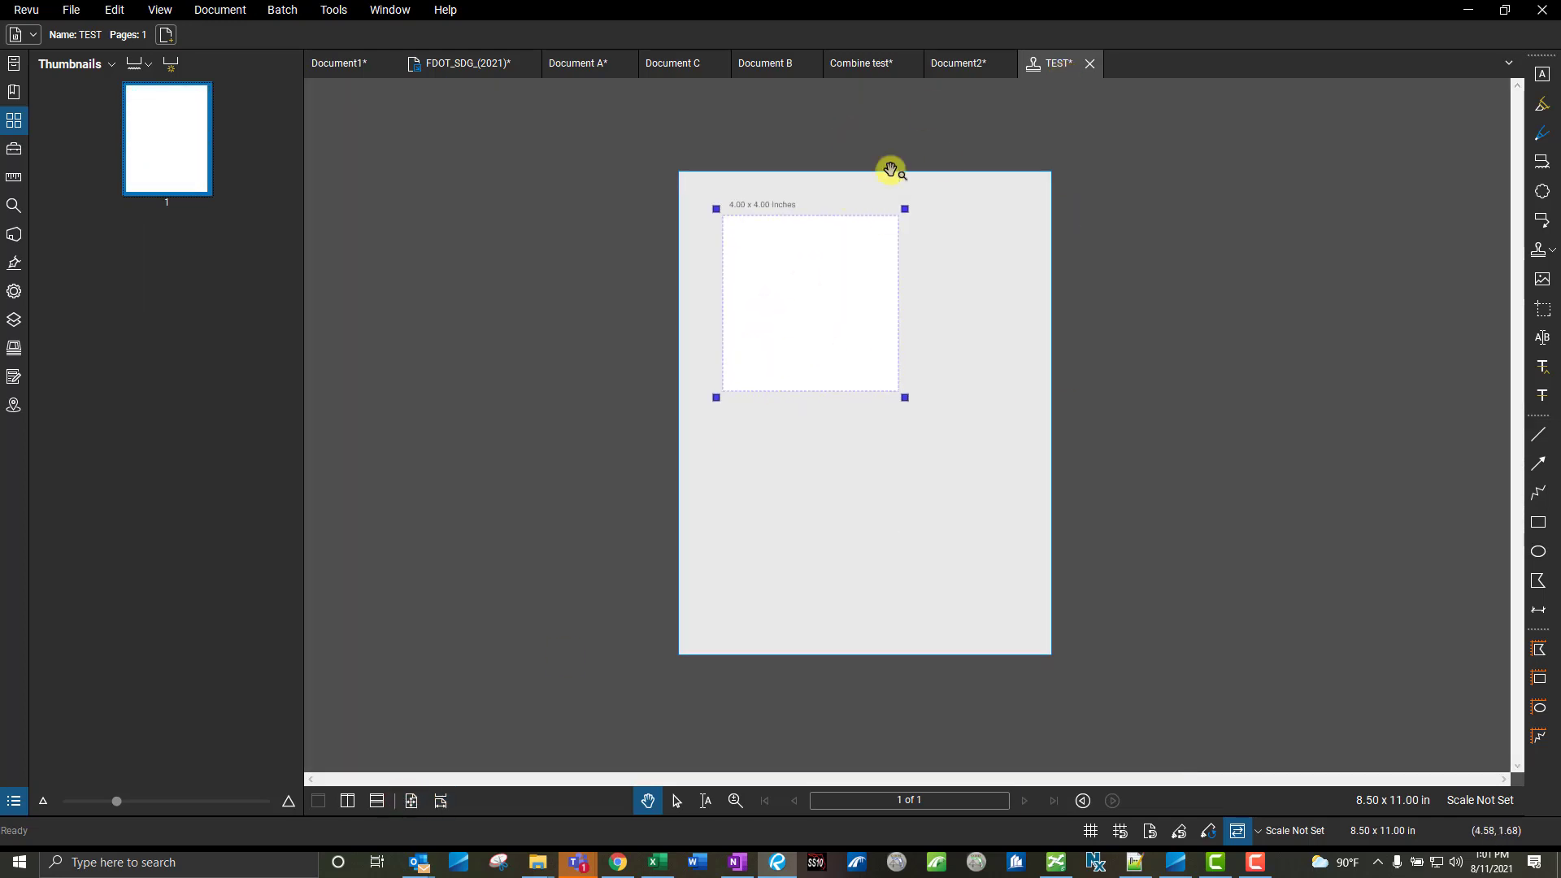
{"action": "scroll", "coordinate": [826, 162], "scroll_direction": "up", "scroll_amount": 2}
{"action": "scroll", "coordinate": [751, 225], "scroll_direction": "up", "scroll_amount": 1}
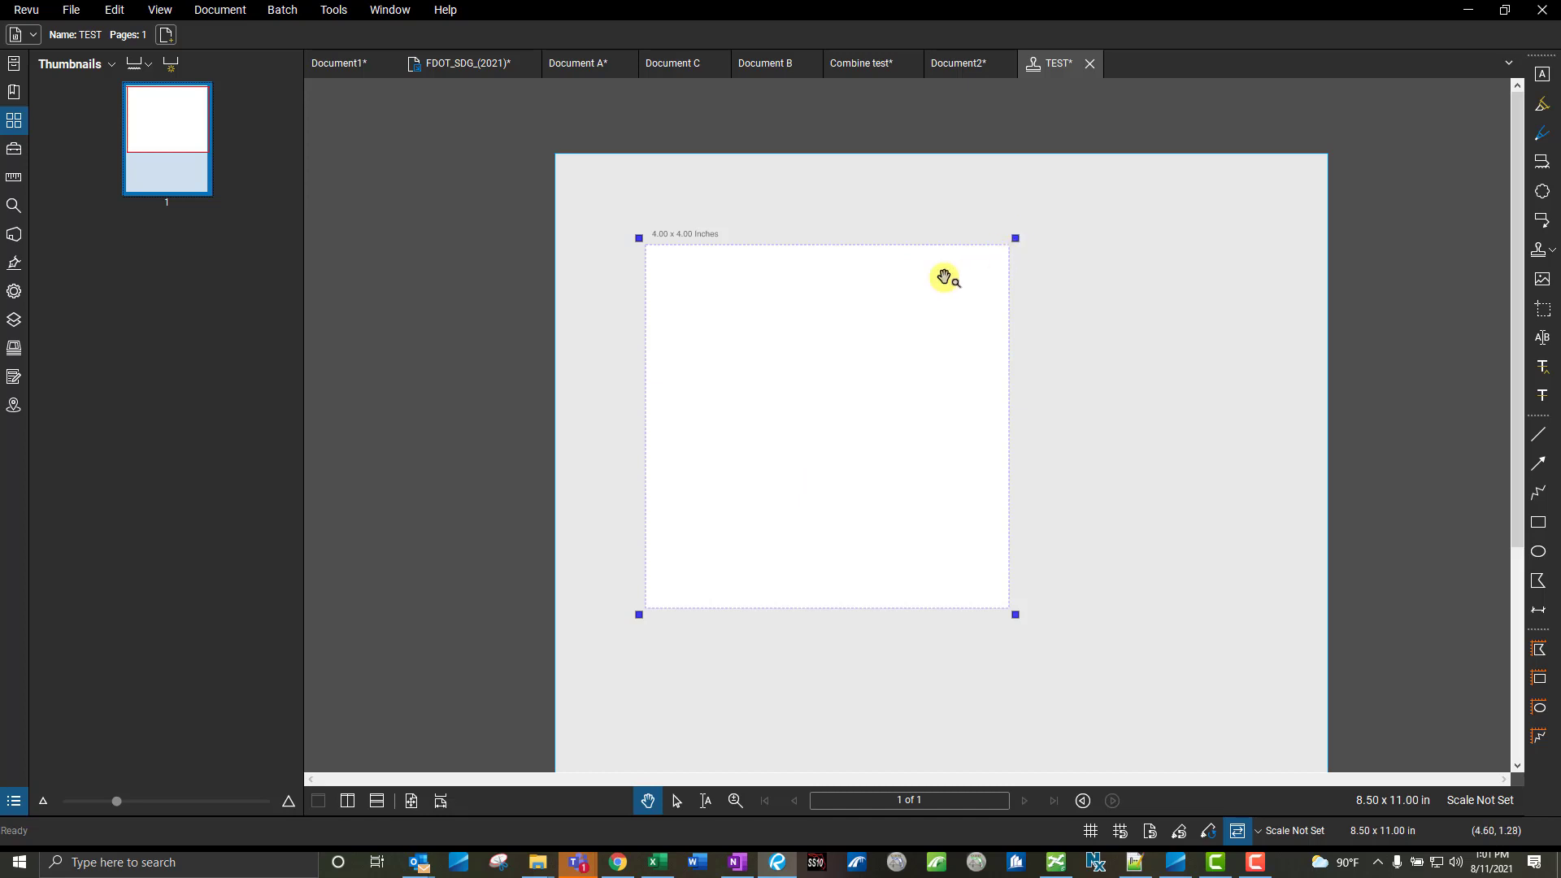
{"action": "left_click", "coordinate": [960, 65]}
{"action": "left_click", "coordinate": [906, 533]}
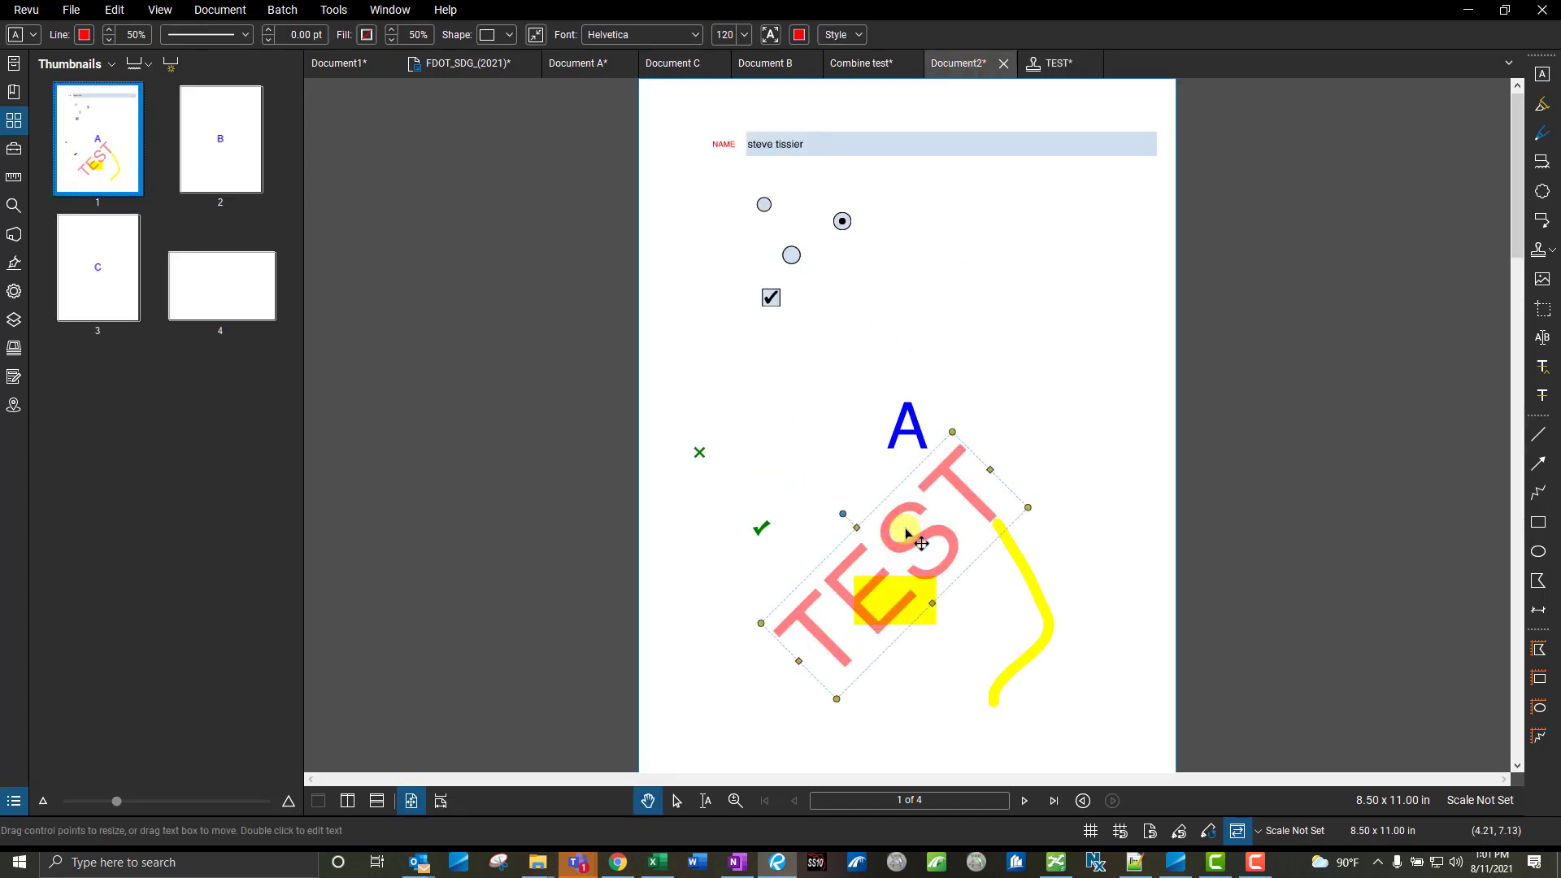
{"action": "left_click", "coordinate": [1050, 62]}
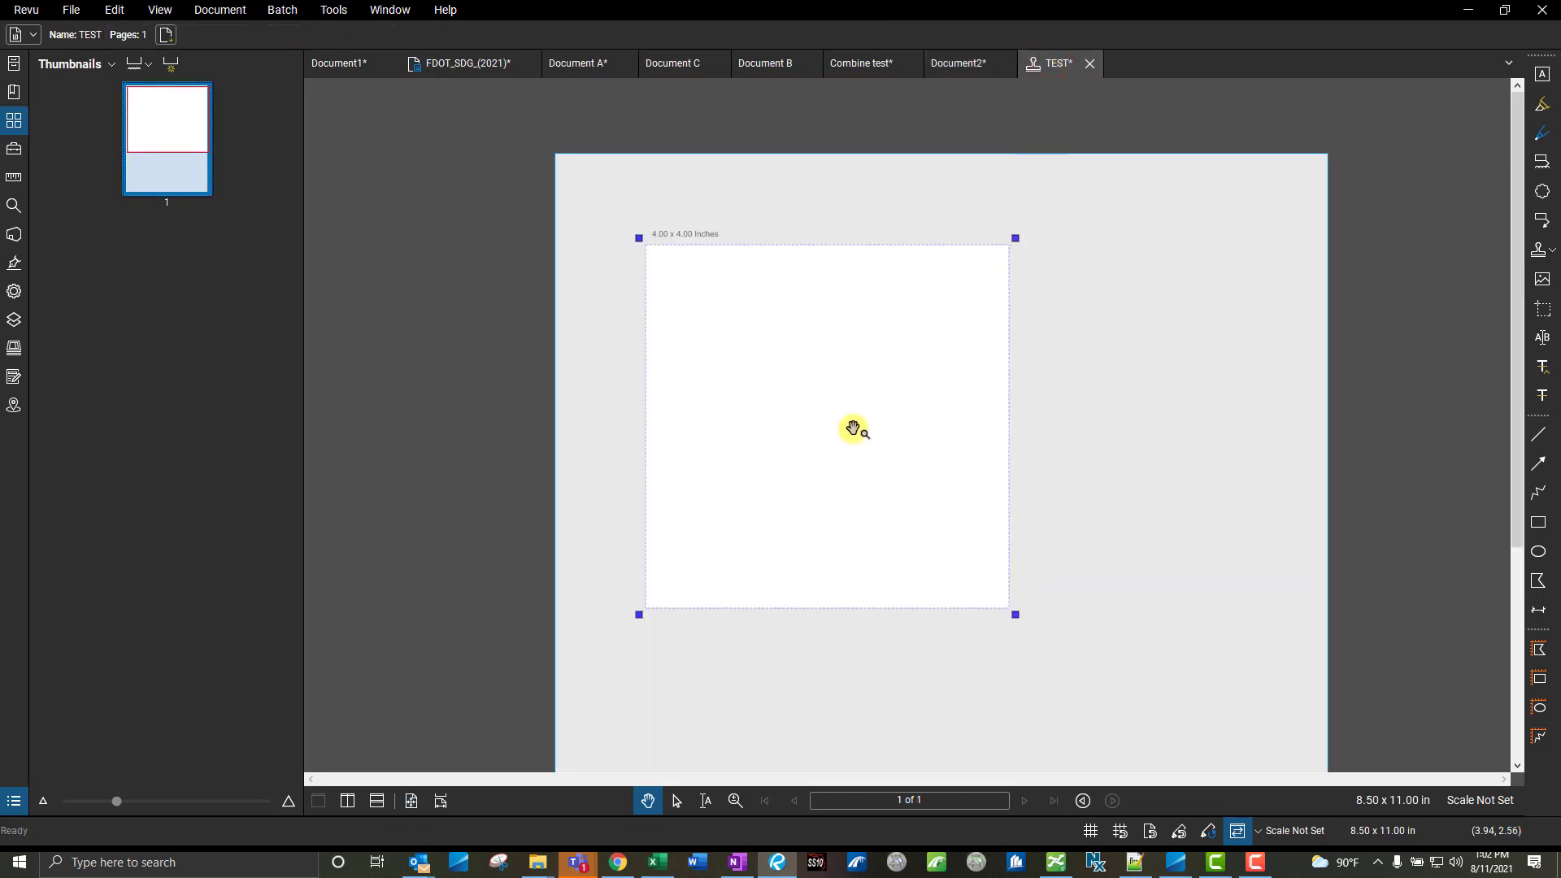
{"action": "key", "text": "ctrl+v"}
{"action": "left_click_drag", "start_coordinate": [889, 373], "coordinate": [822, 474]}
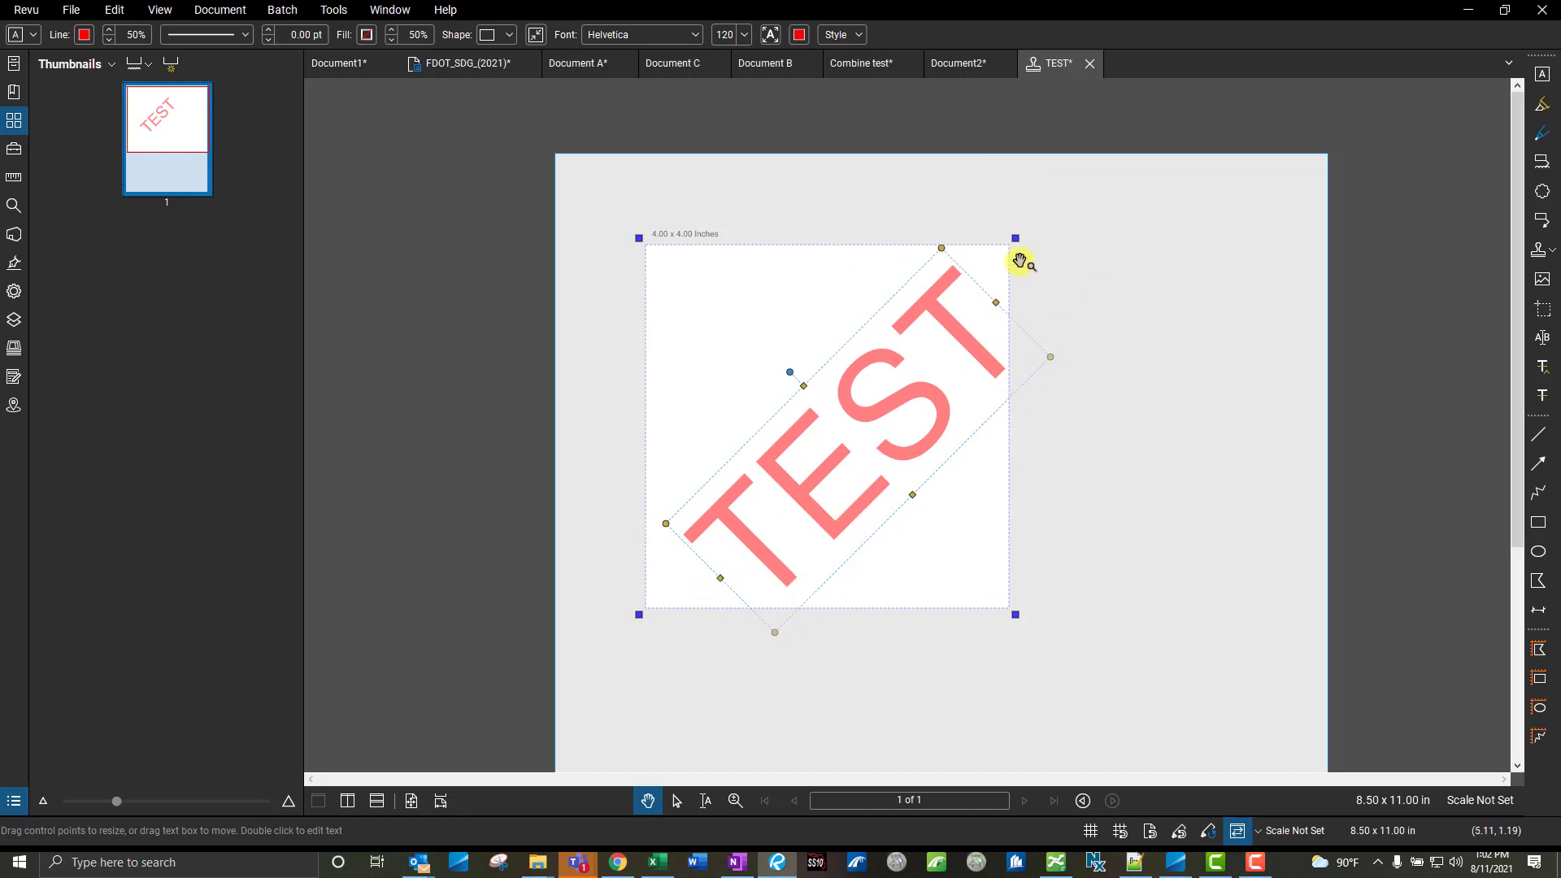
Fit the stamp boundary around the TEST text at about 3.86 x 3.73 inches and save the stamp
{"action": "mouse_move", "coordinate": [1016, 238]}
{"action": "left_mouse_down"}
{"action": "mouse_move", "coordinate": [1046, 238]}
{"action": "mouse_move", "coordinate": [1032, 244]}
{"action": "left_mouse_up"}
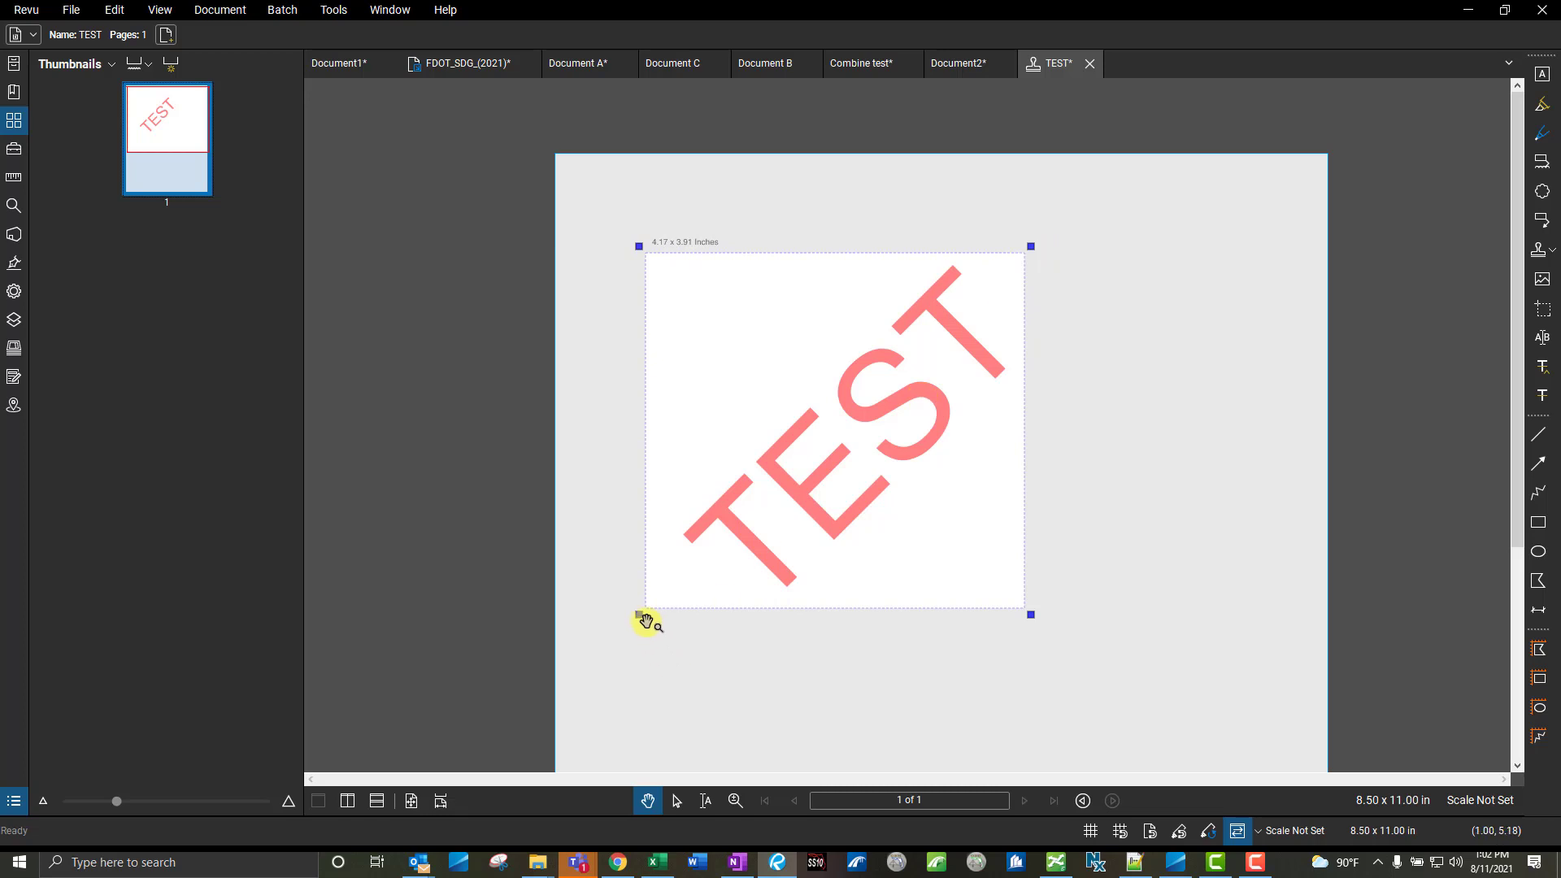
{"action": "left_click_drag", "start_coordinate": [640, 616], "coordinate": [668, 600]}
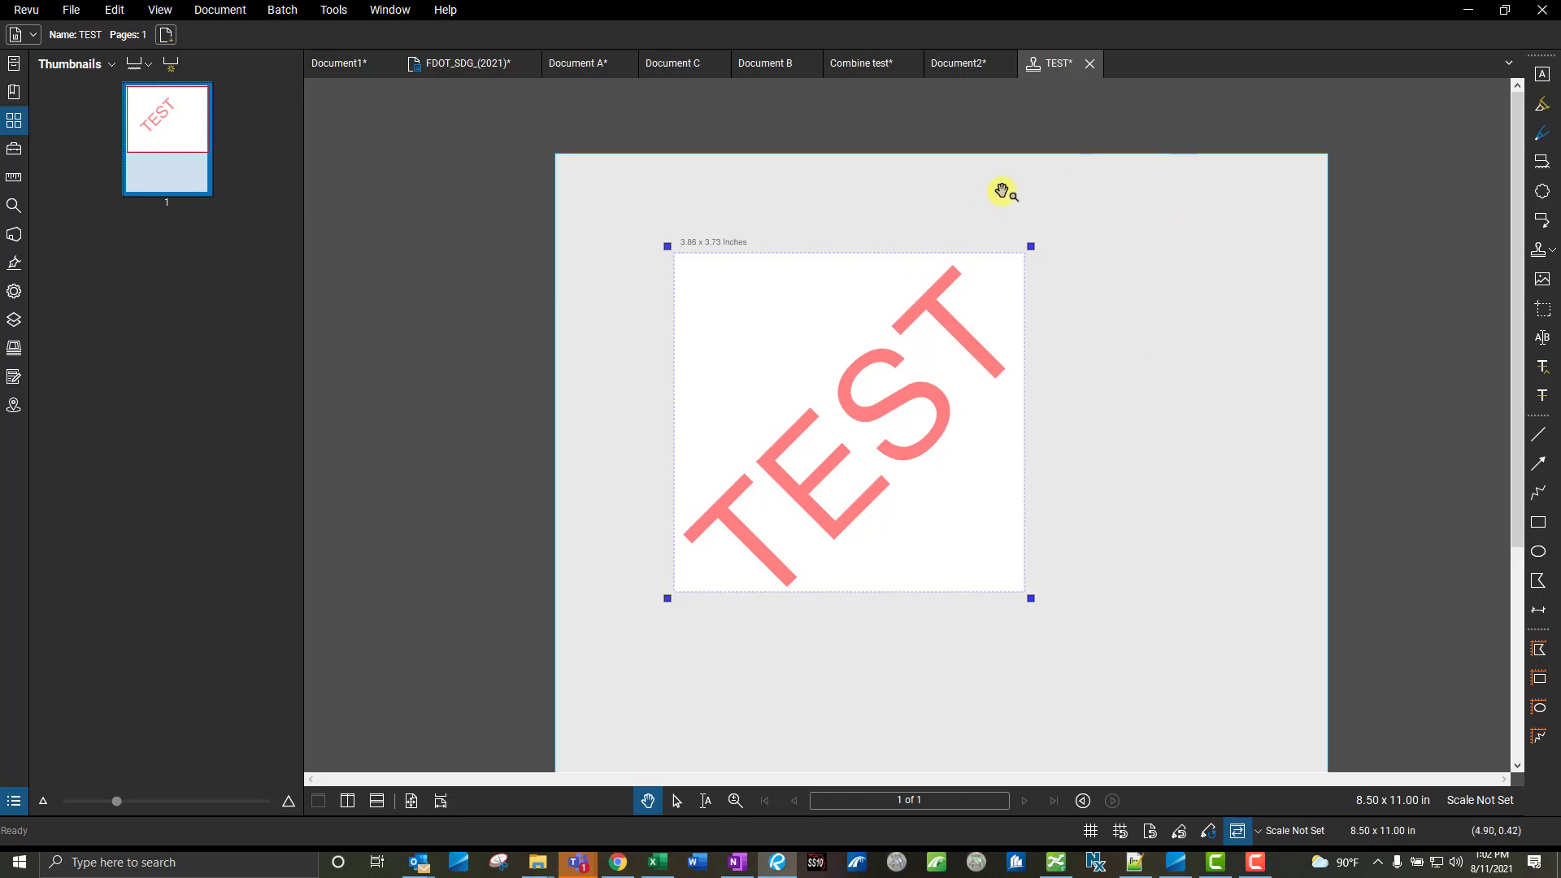
{"action": "key", "text": "ctrl+s"}
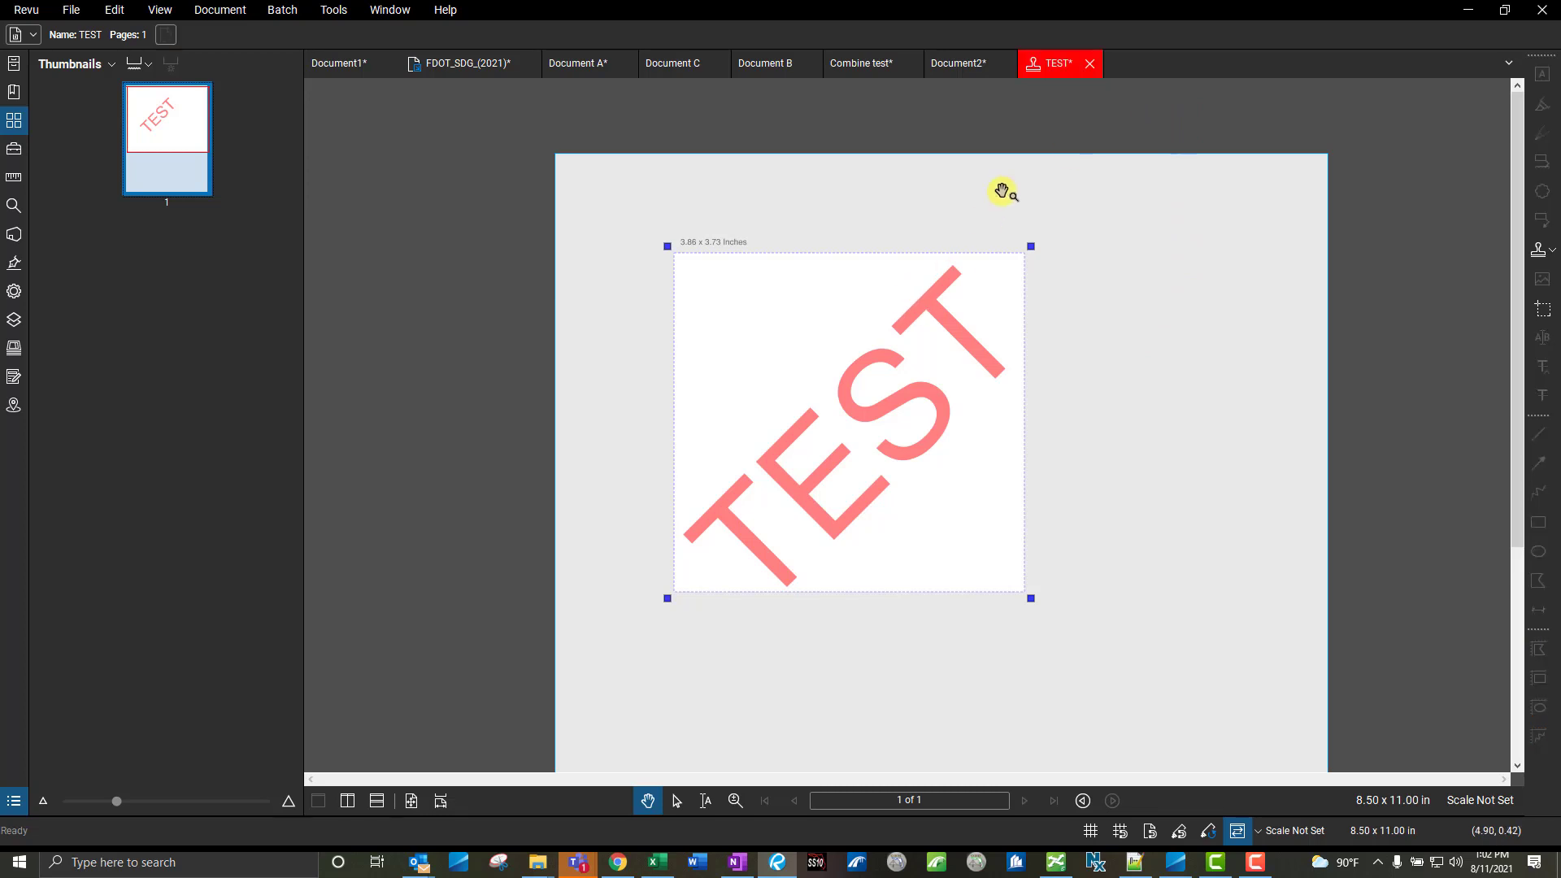
Look up where the stamps are stored and copy the folder path without changing the stamp folder
{"action": "left_click", "coordinate": [1553, 253]}
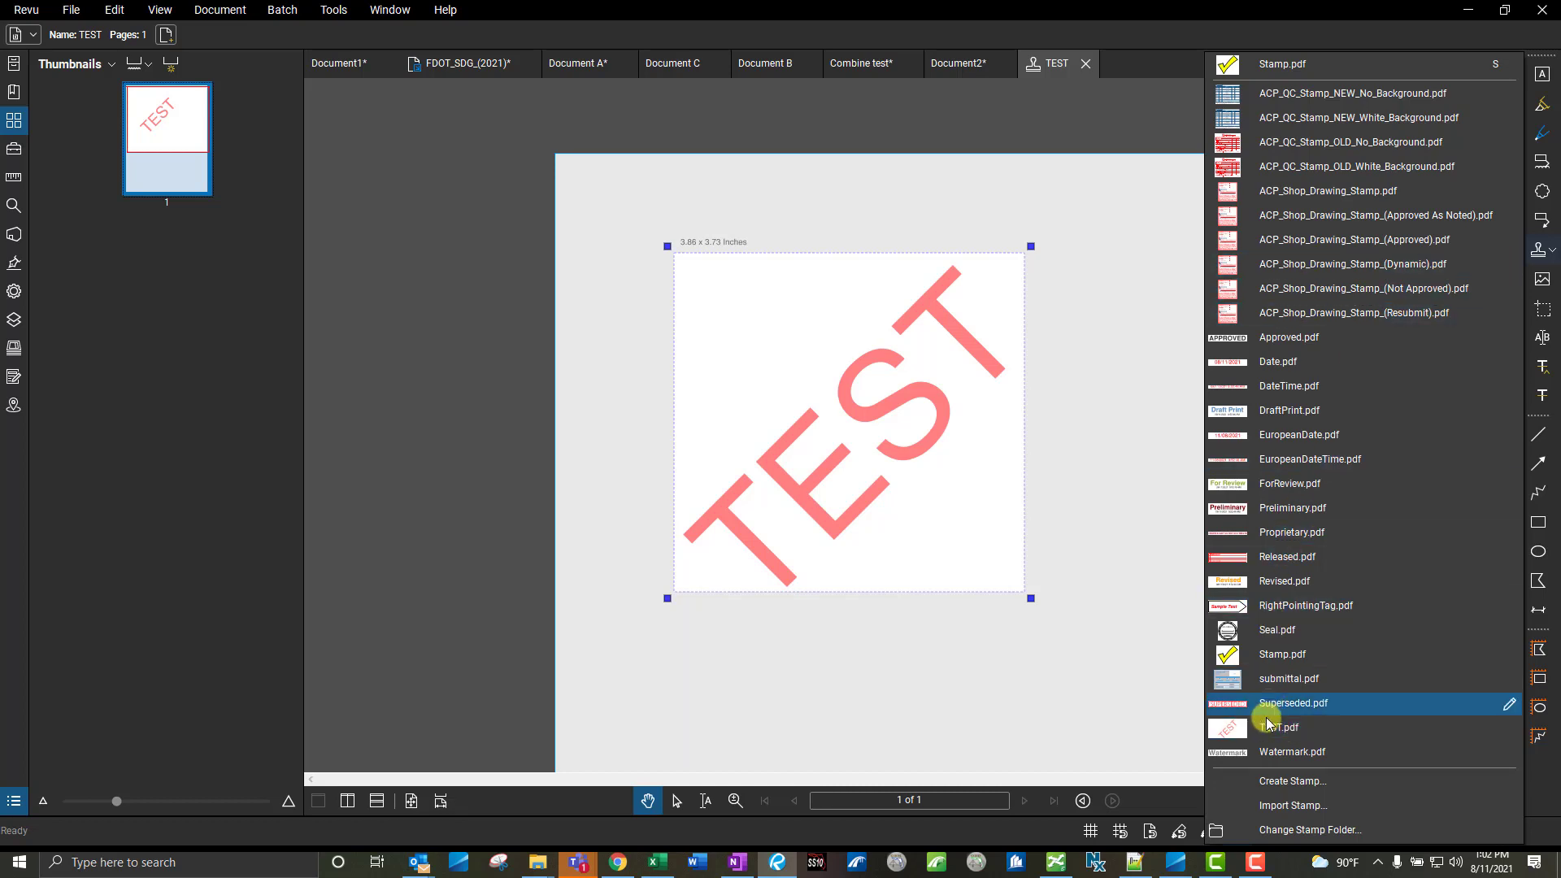
{"action": "left_click", "coordinate": [1299, 830]}
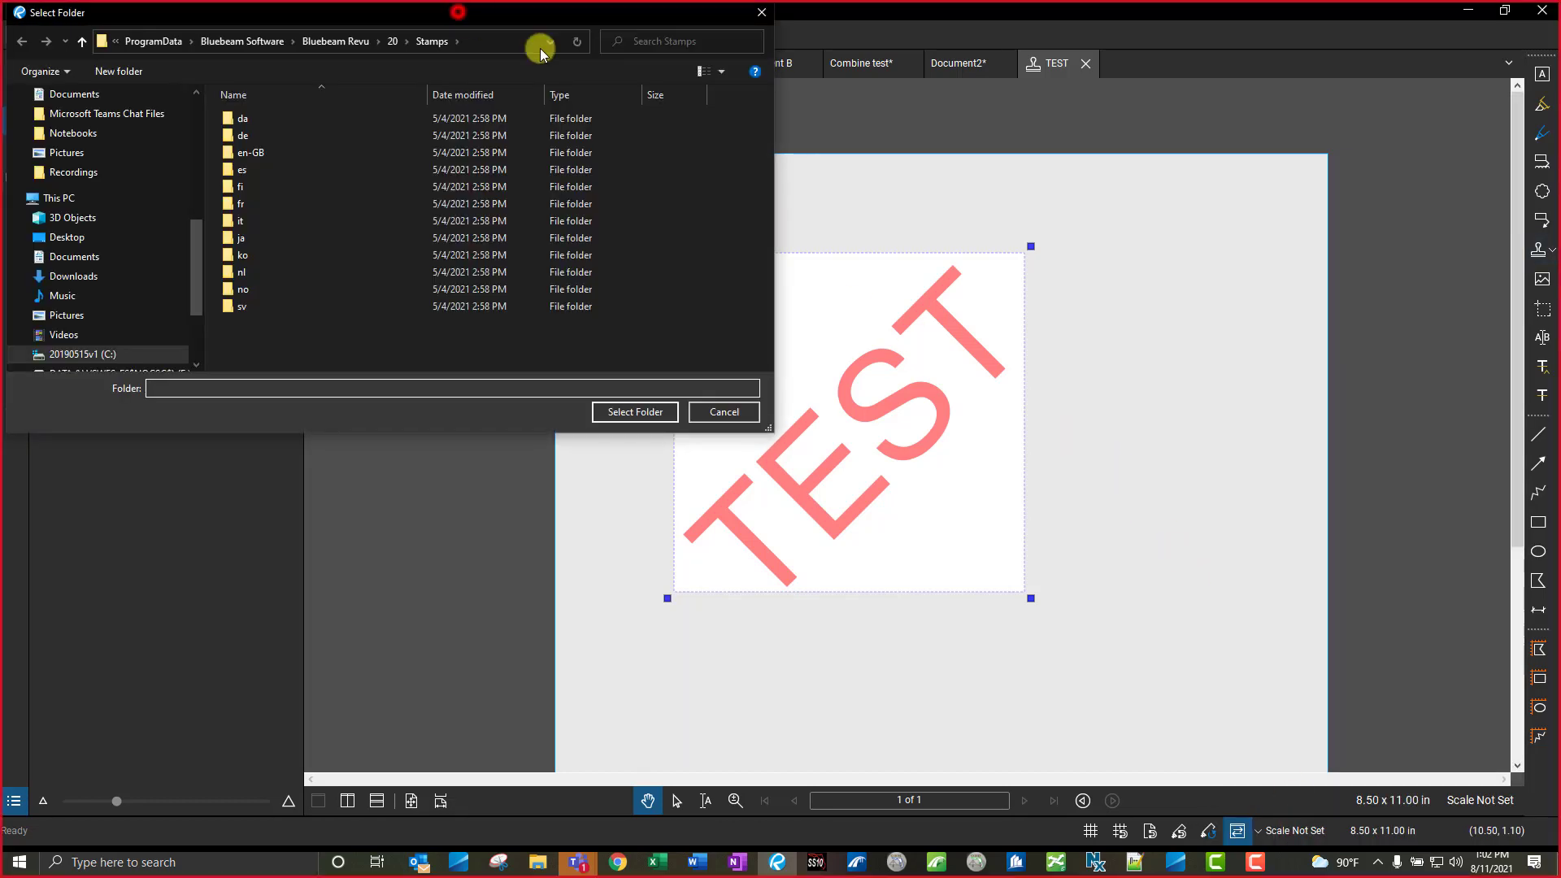
{"action": "left_click", "coordinate": [647, 103]}
{"action": "key", "text": "ctrl+c"}
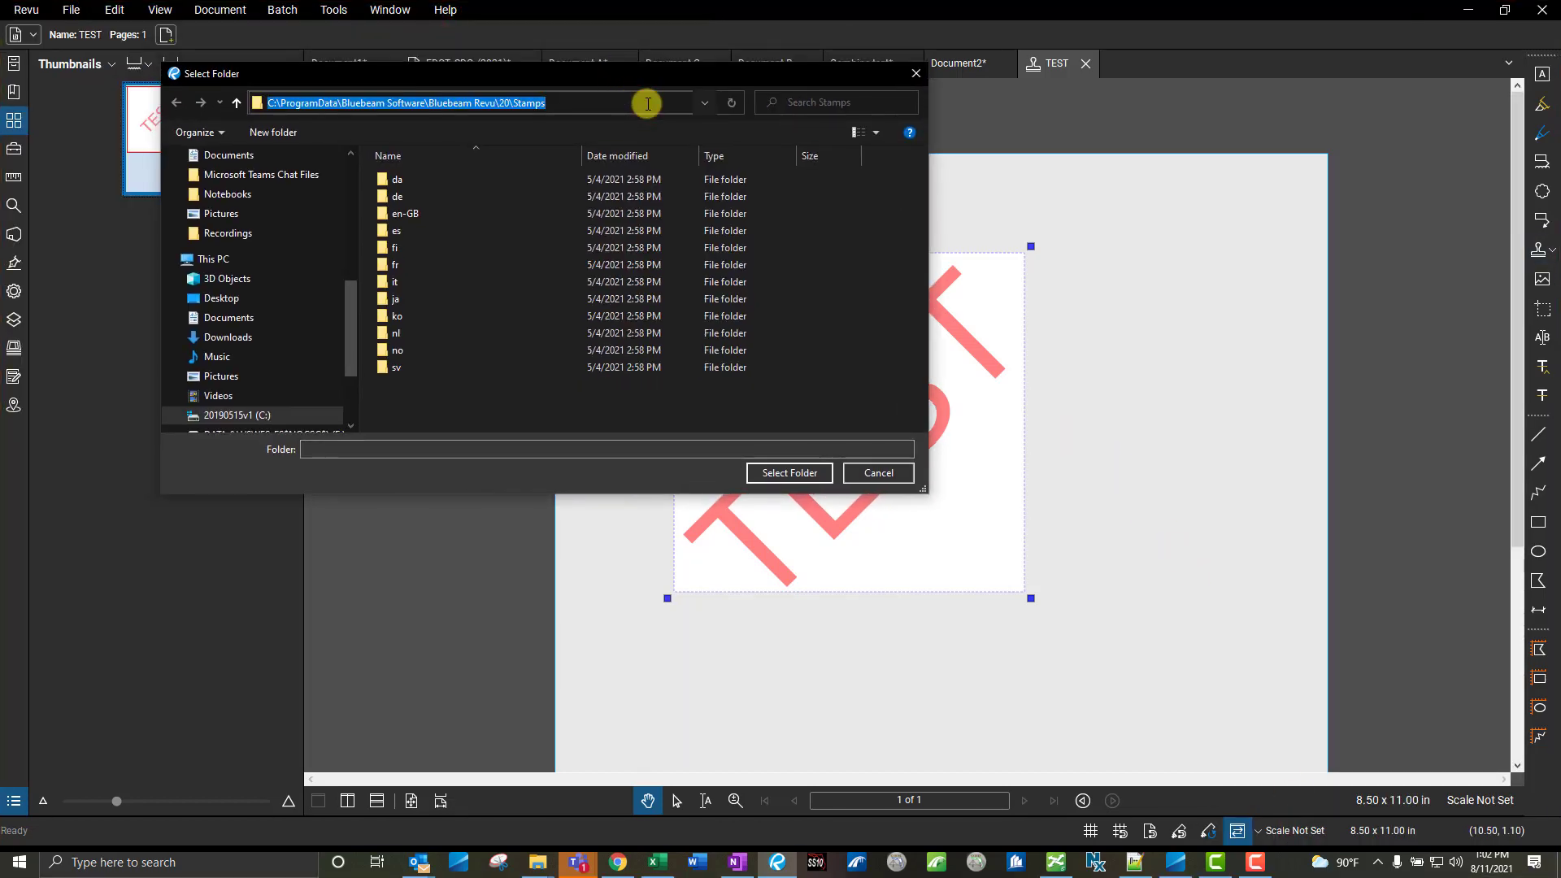
{"action": "left_click", "coordinate": [915, 75]}
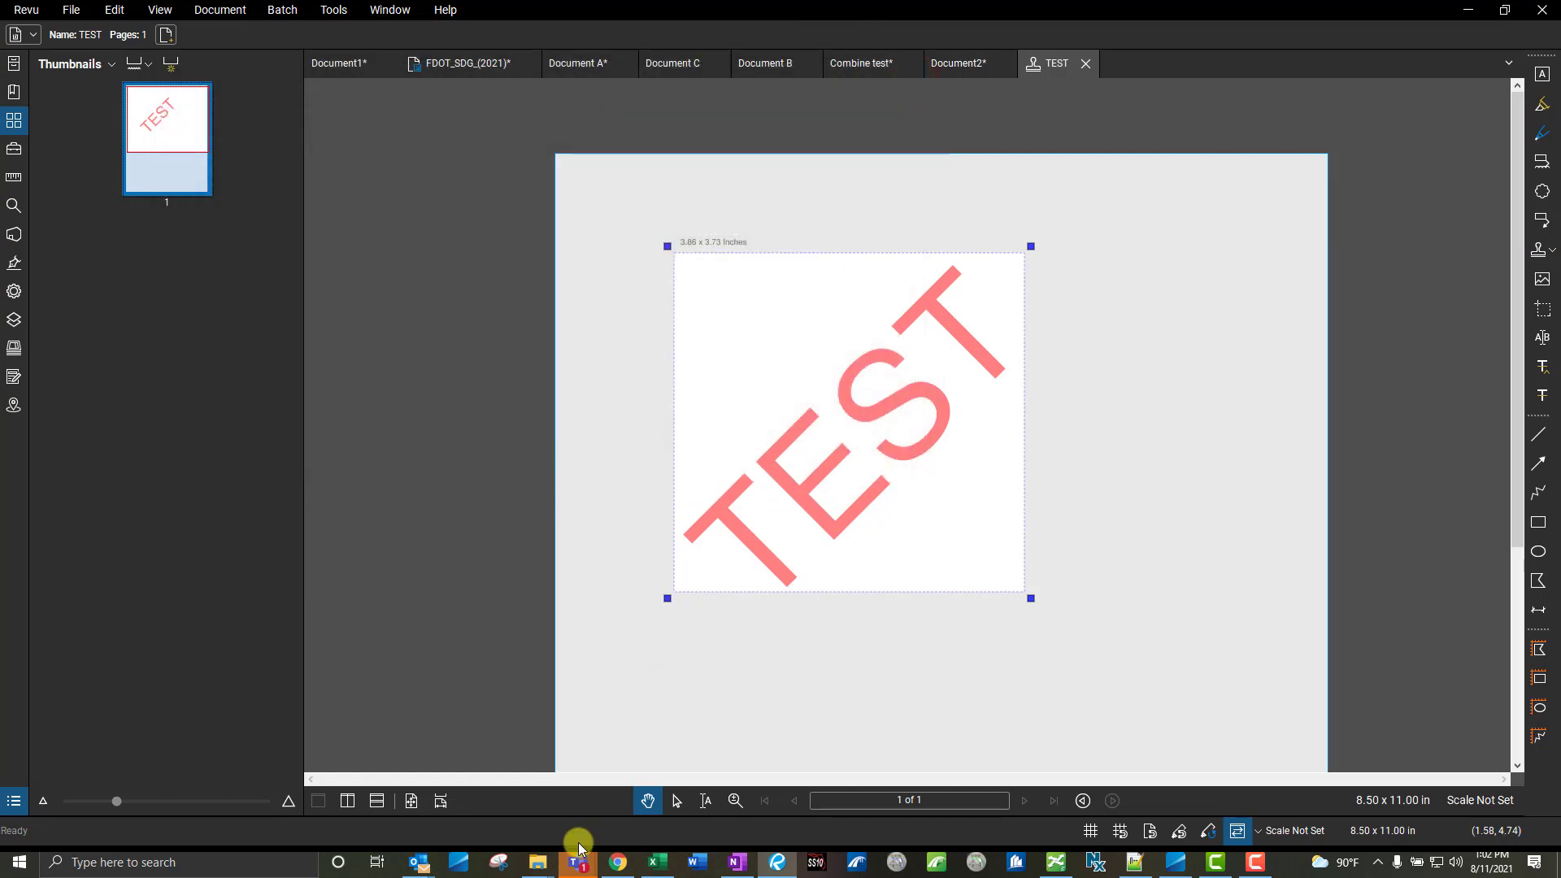
Switch to File Explorer, open C:\ProgramData\Bluebeam Software\Bluebeam Revu\20\Stamps and browse the stamp files
{"action": "right_click", "coordinate": [537, 864]}
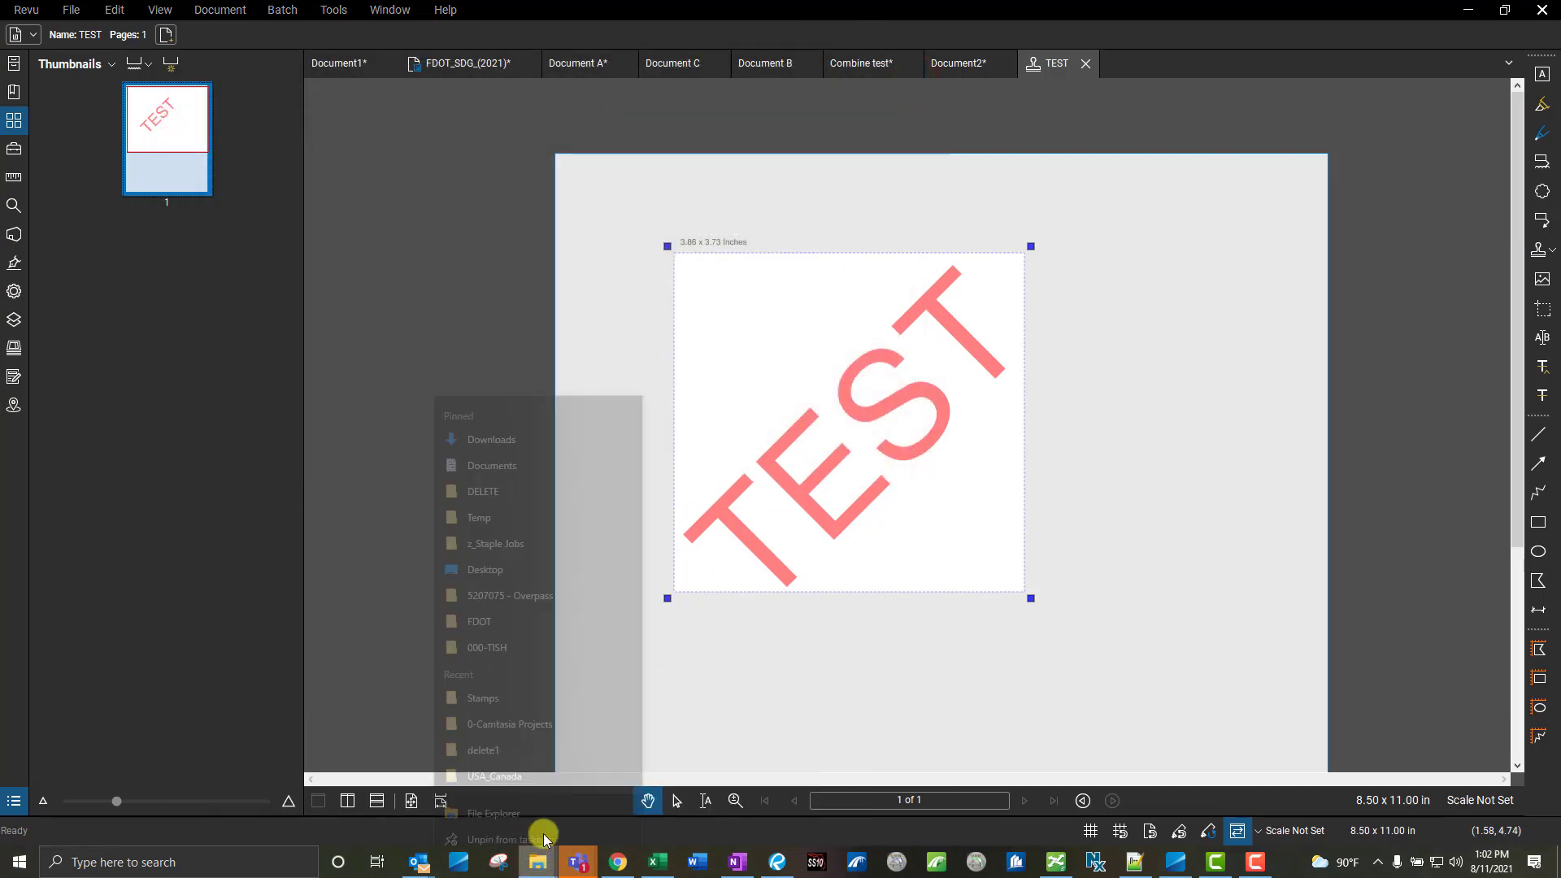
{"action": "left_click", "coordinate": [536, 864]}
{"action": "left_click", "coordinate": [740, 747]}
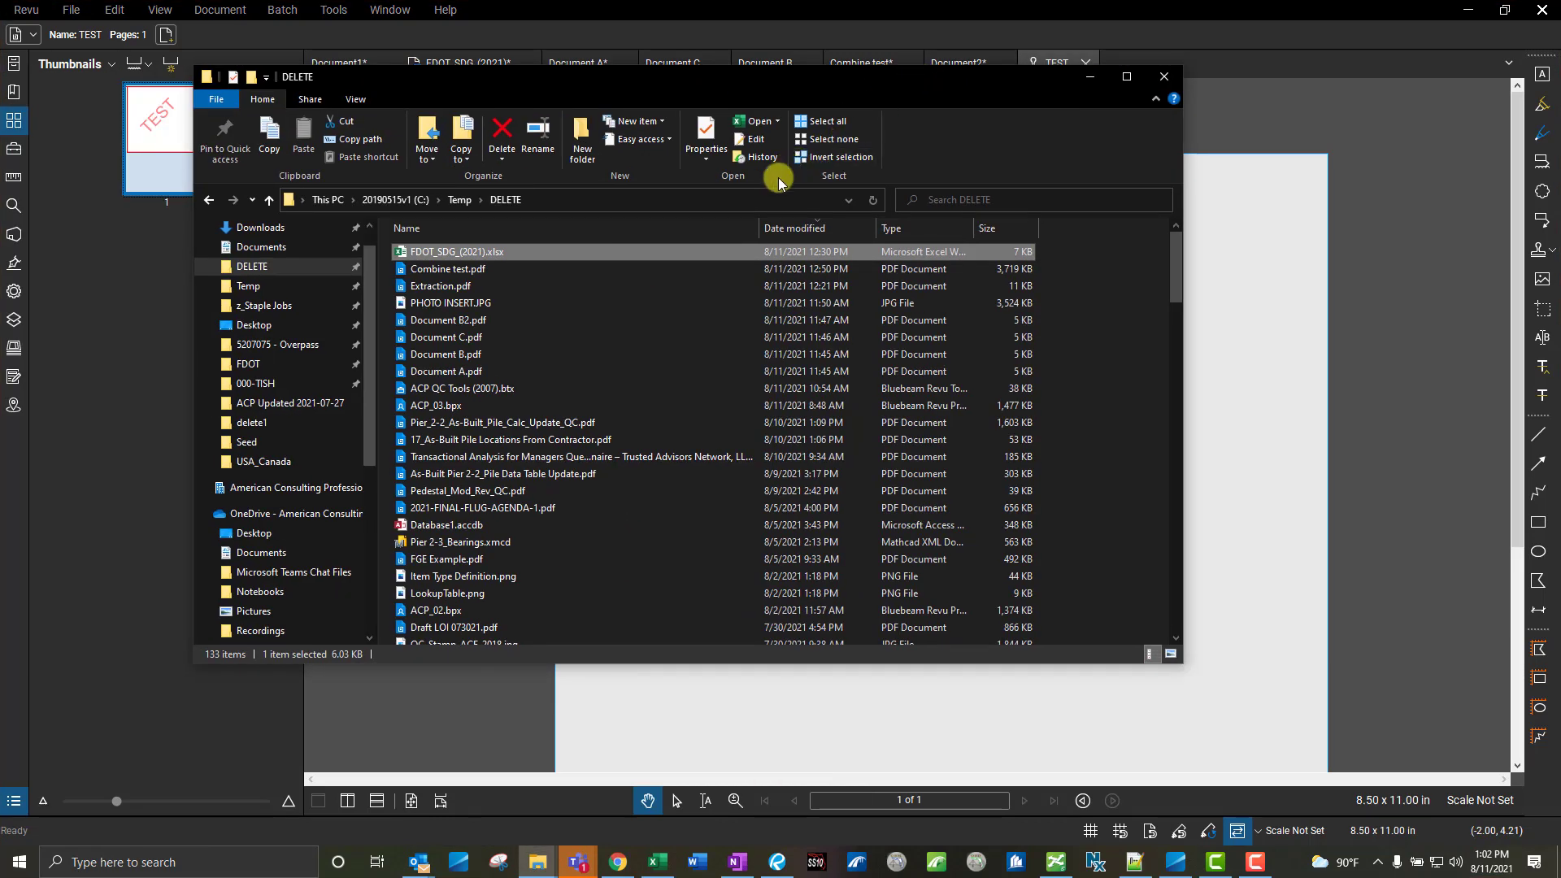
{"action": "left_click", "coordinate": [764, 200]}
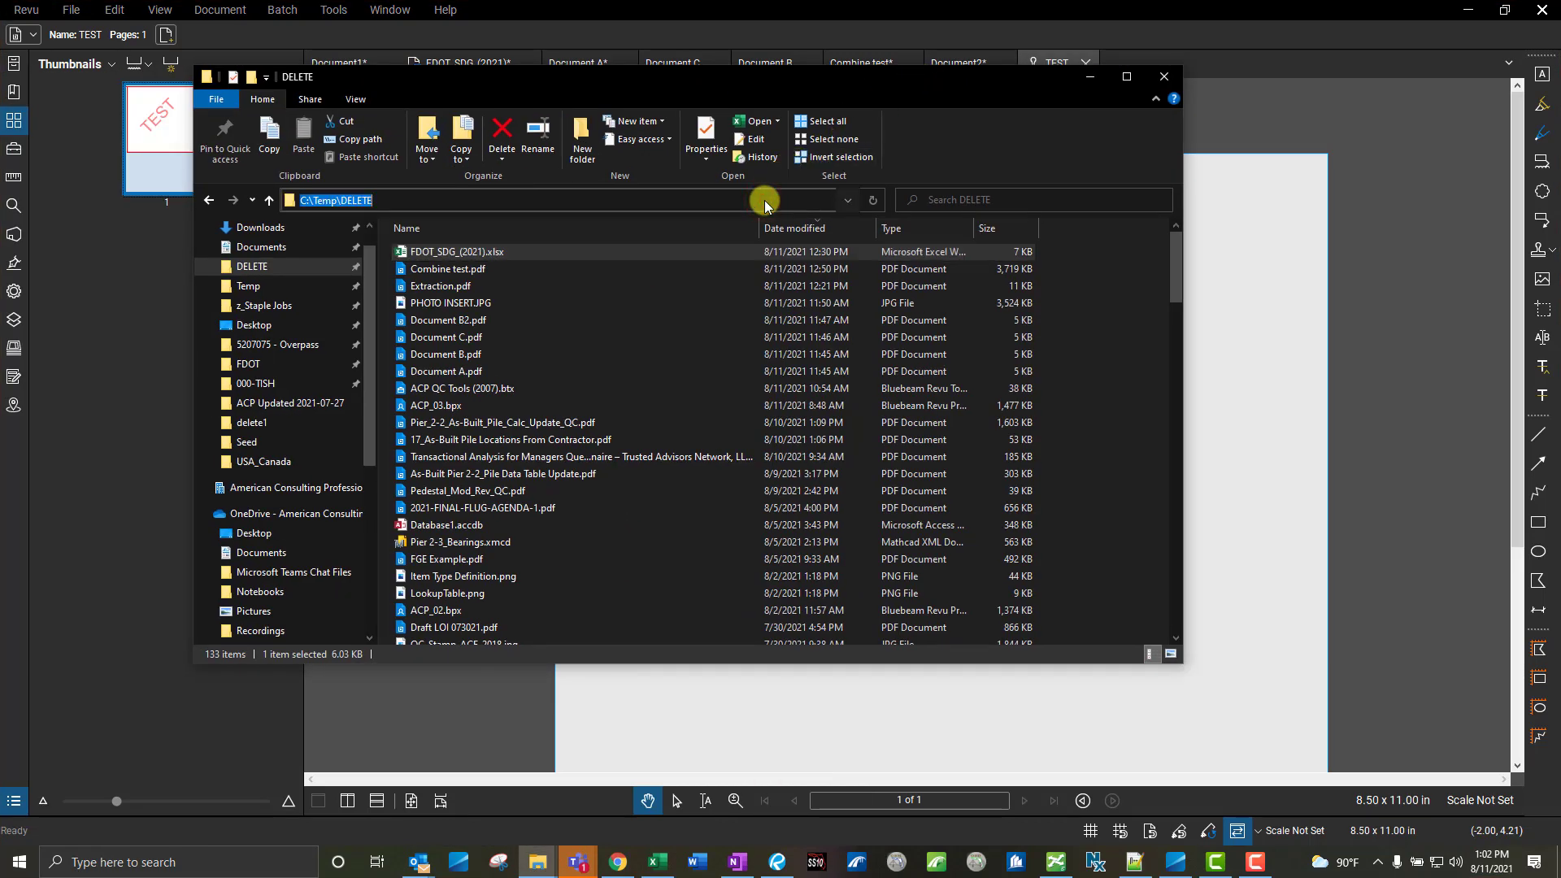
{"action": "key", "text": "ctrl+v"}
{"action": "key", "text": "Return"}
{"action": "scroll", "coordinate": [558, 530], "scroll_direction": "down", "scroll_amount": 6}
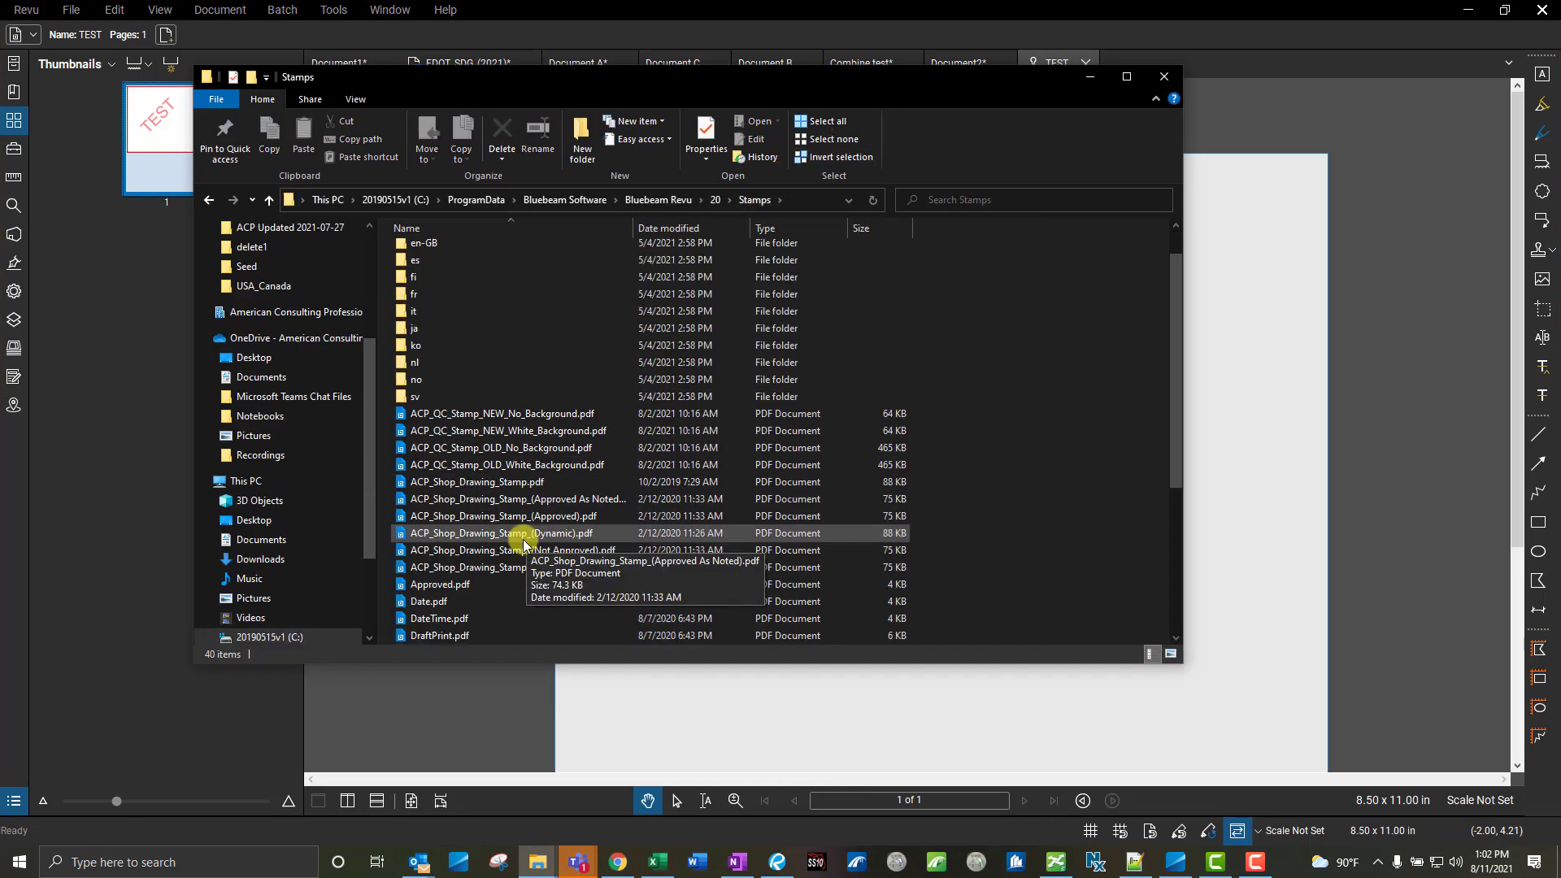
{"action": "scroll", "coordinate": [523, 539], "scroll_direction": "up", "scroll_amount": 6}
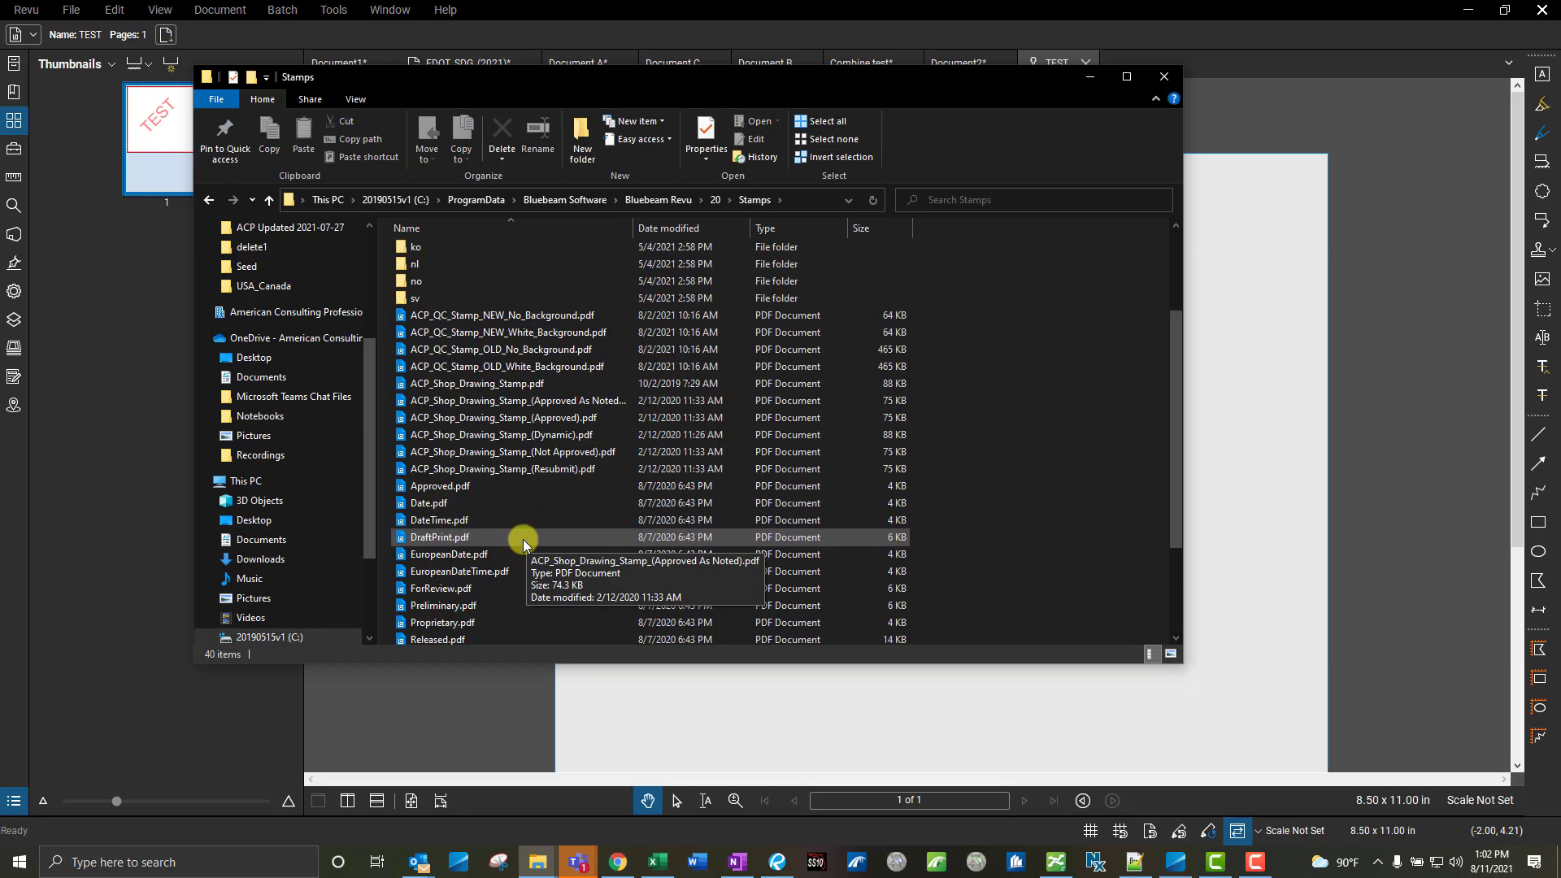
{"action": "left_click_drag", "start_coordinate": [697, 80], "coordinate": [0, 122]}
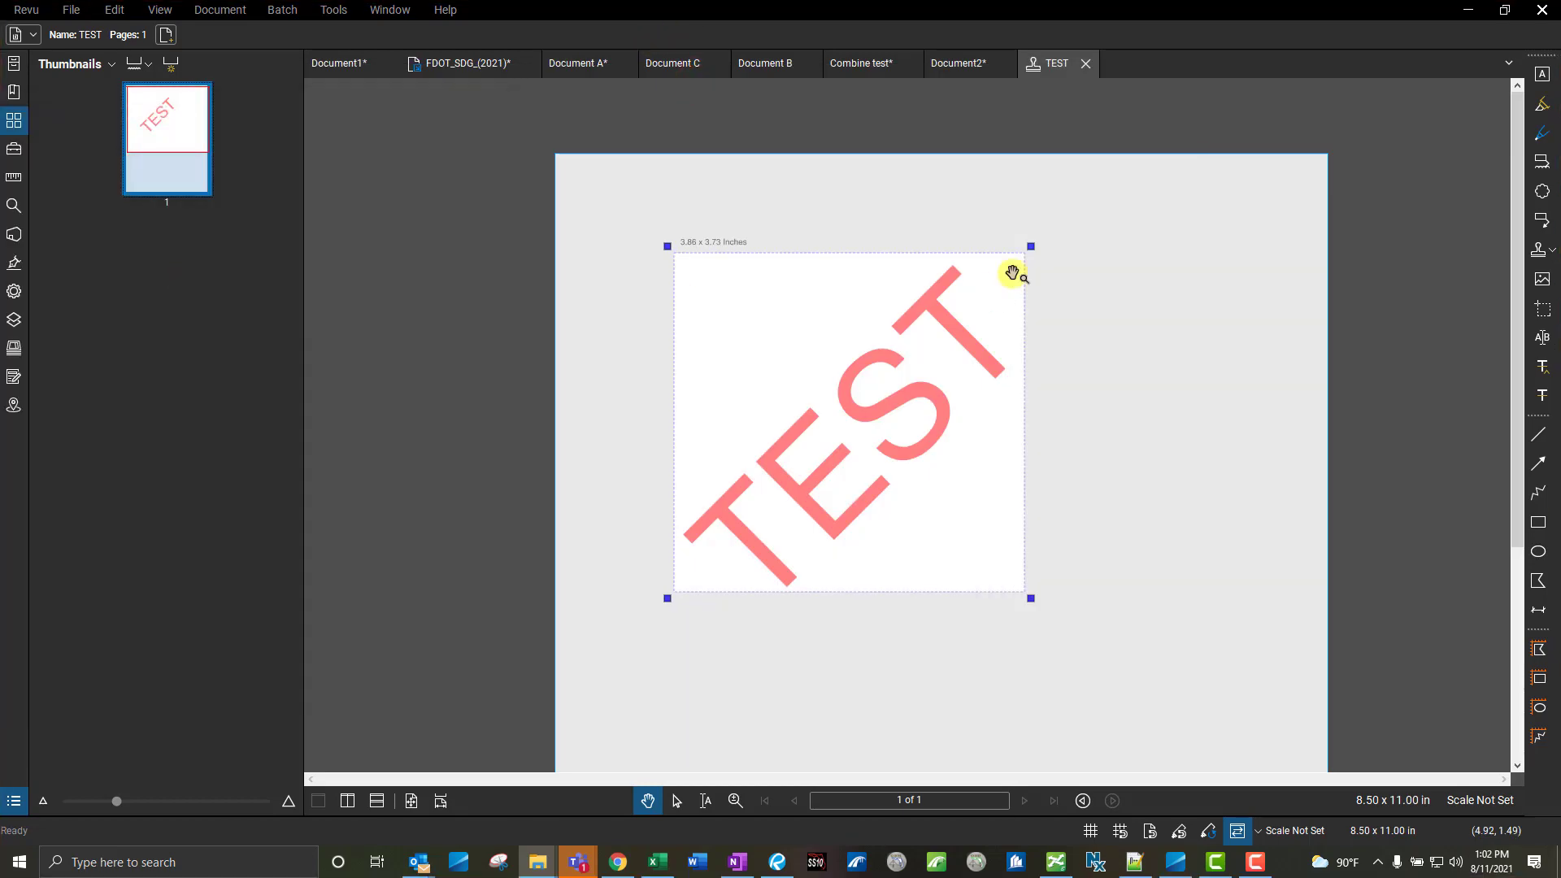
Close the TEST stamp file and clear the markup selection in Document2
{"action": "left_click", "coordinate": [994, 99]}
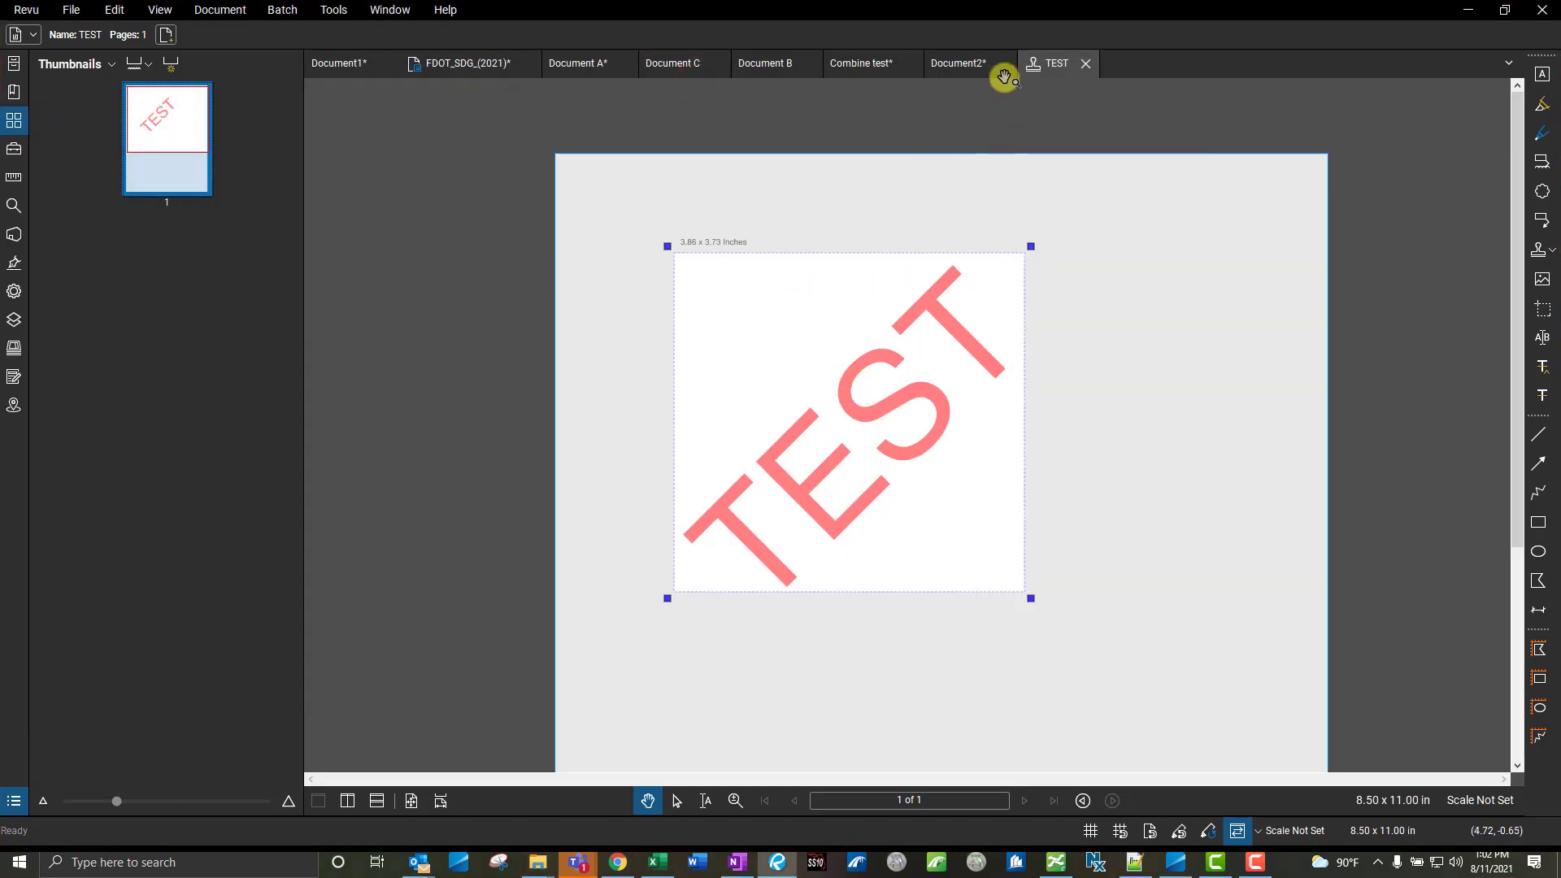
{"action": "left_click", "coordinate": [1090, 64]}
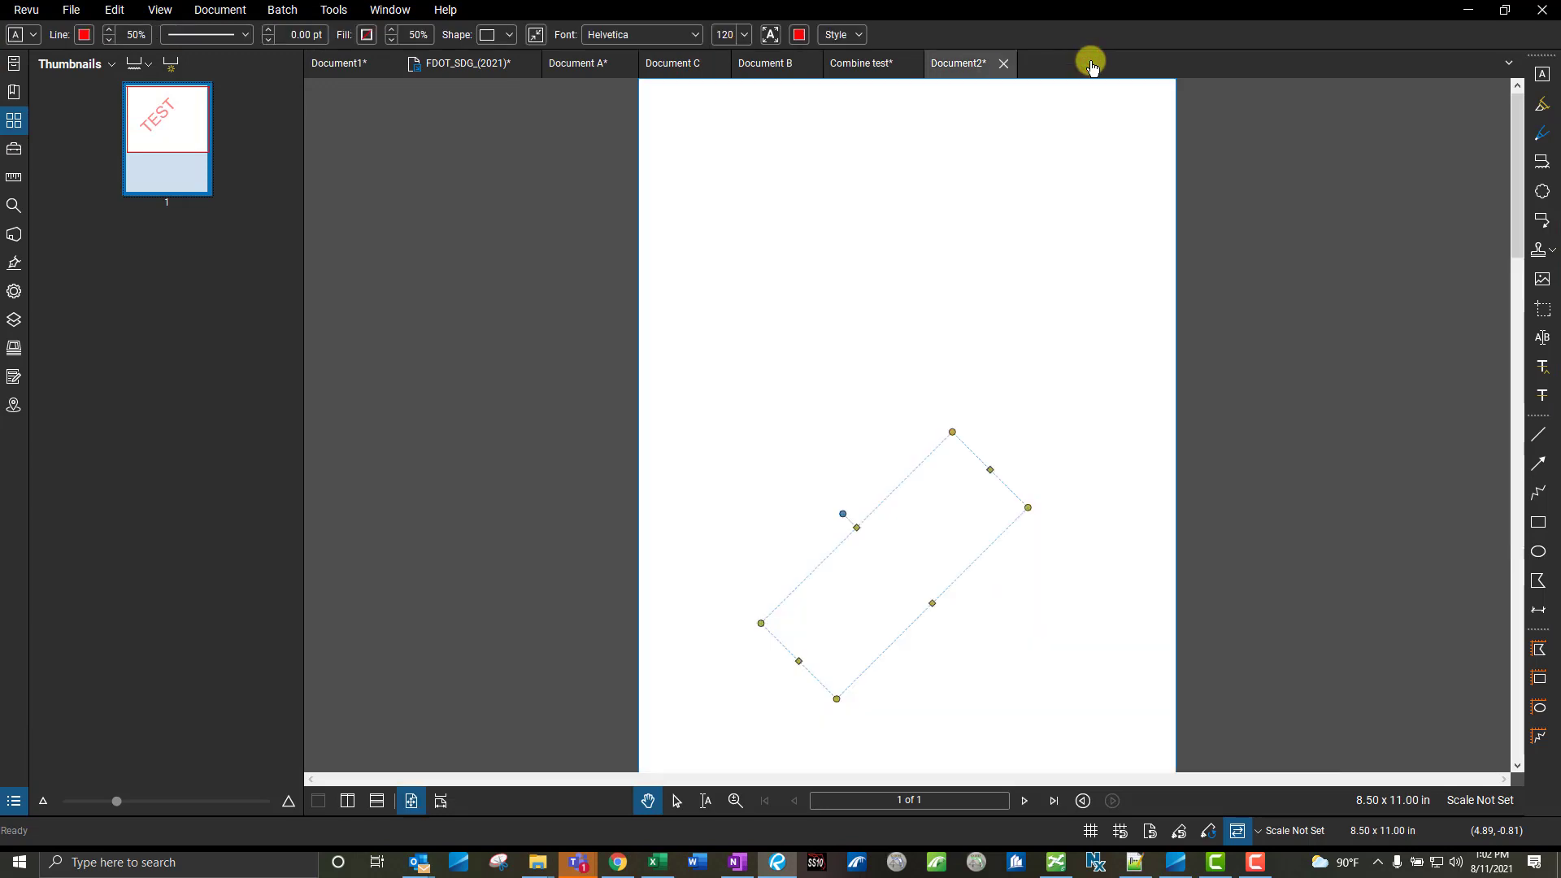
{"action": "left_click", "coordinate": [957, 281]}
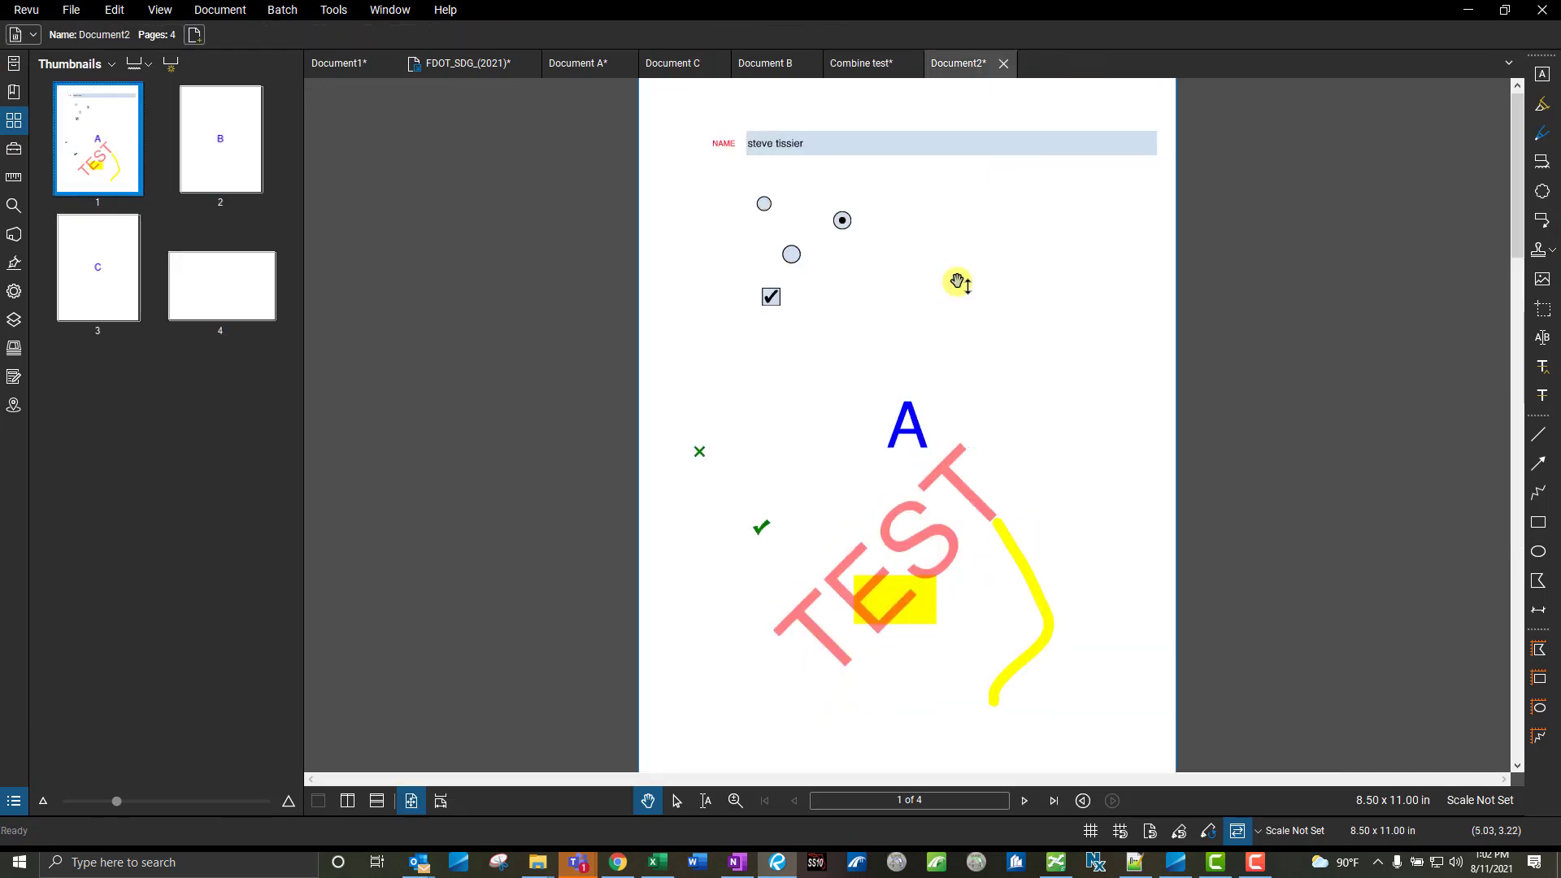
Place the custom TEST stamp on page 2 and move it over the letter B
{"action": "left_click", "coordinate": [236, 151]}
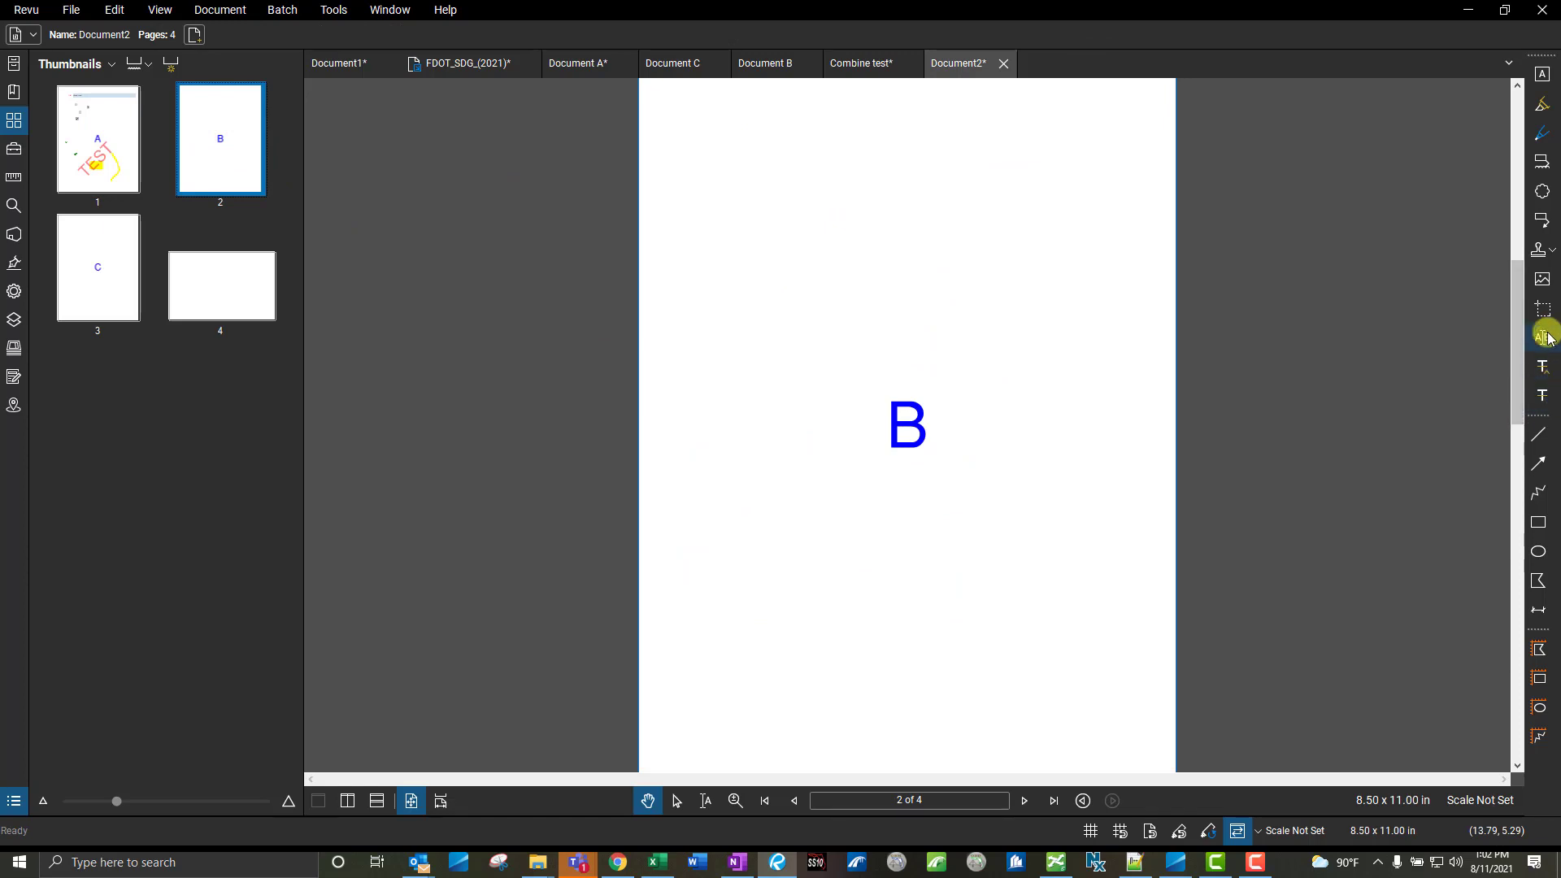
{"action": "left_click", "coordinate": [1552, 251]}
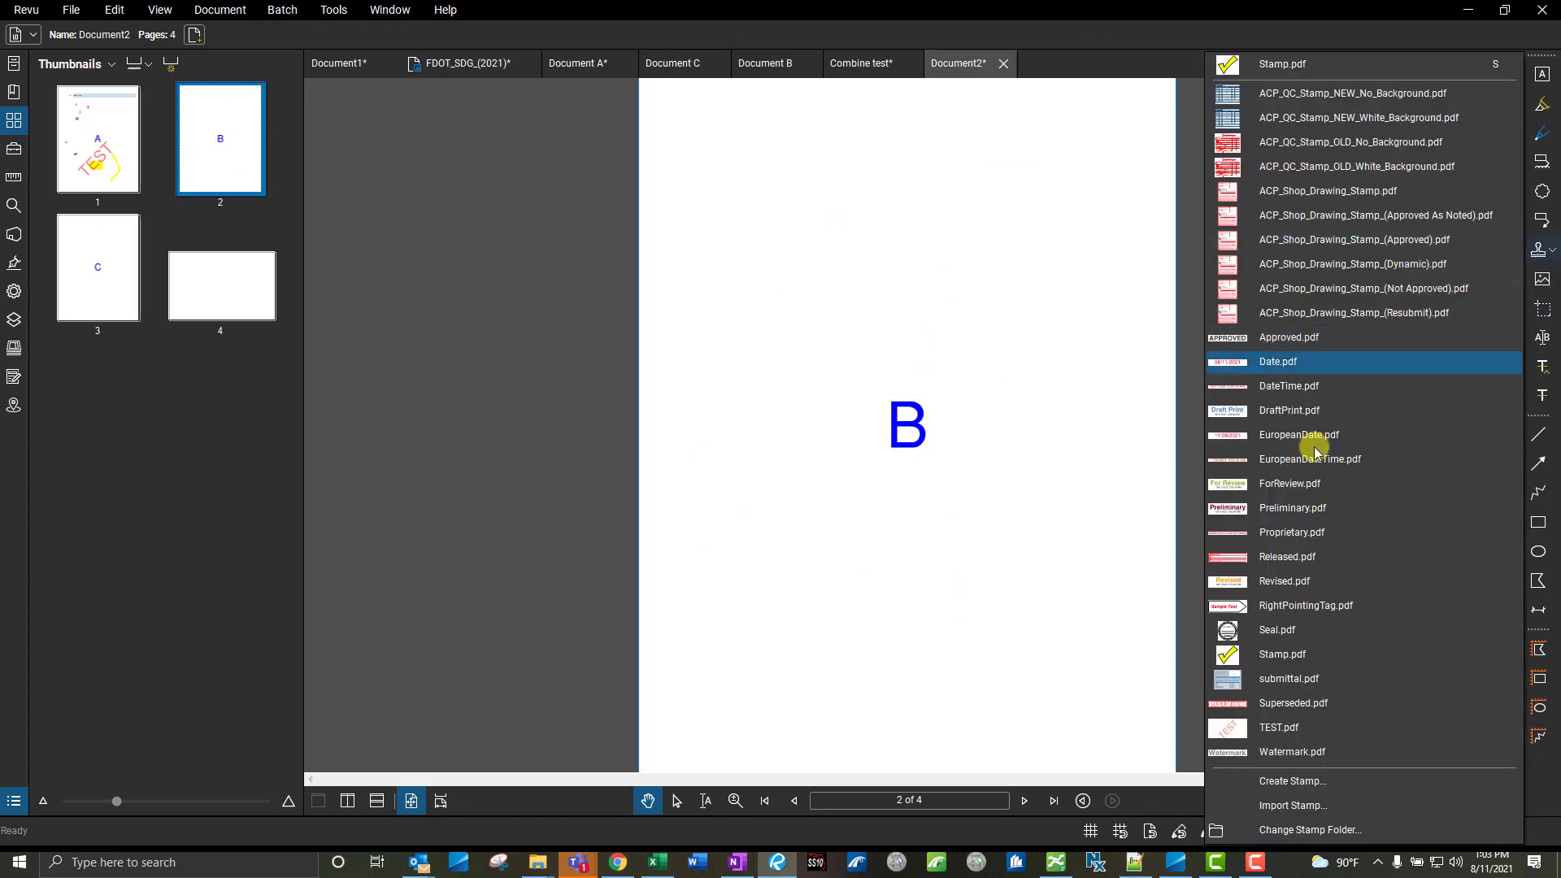
{"action": "left_click", "coordinate": [1277, 726]}
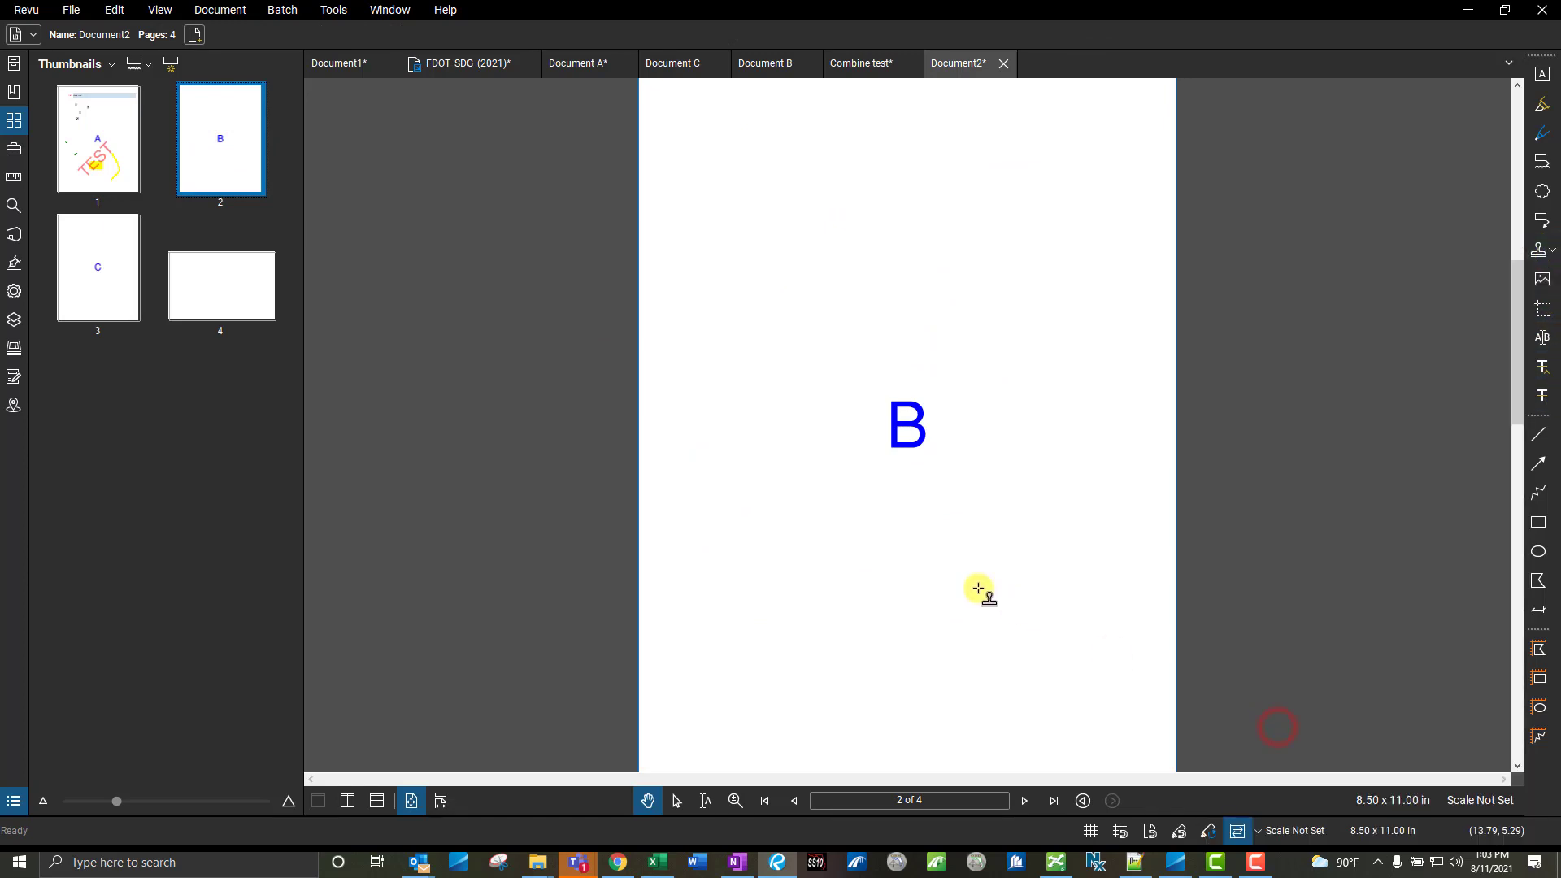
{"action": "left_click", "coordinate": [810, 504]}
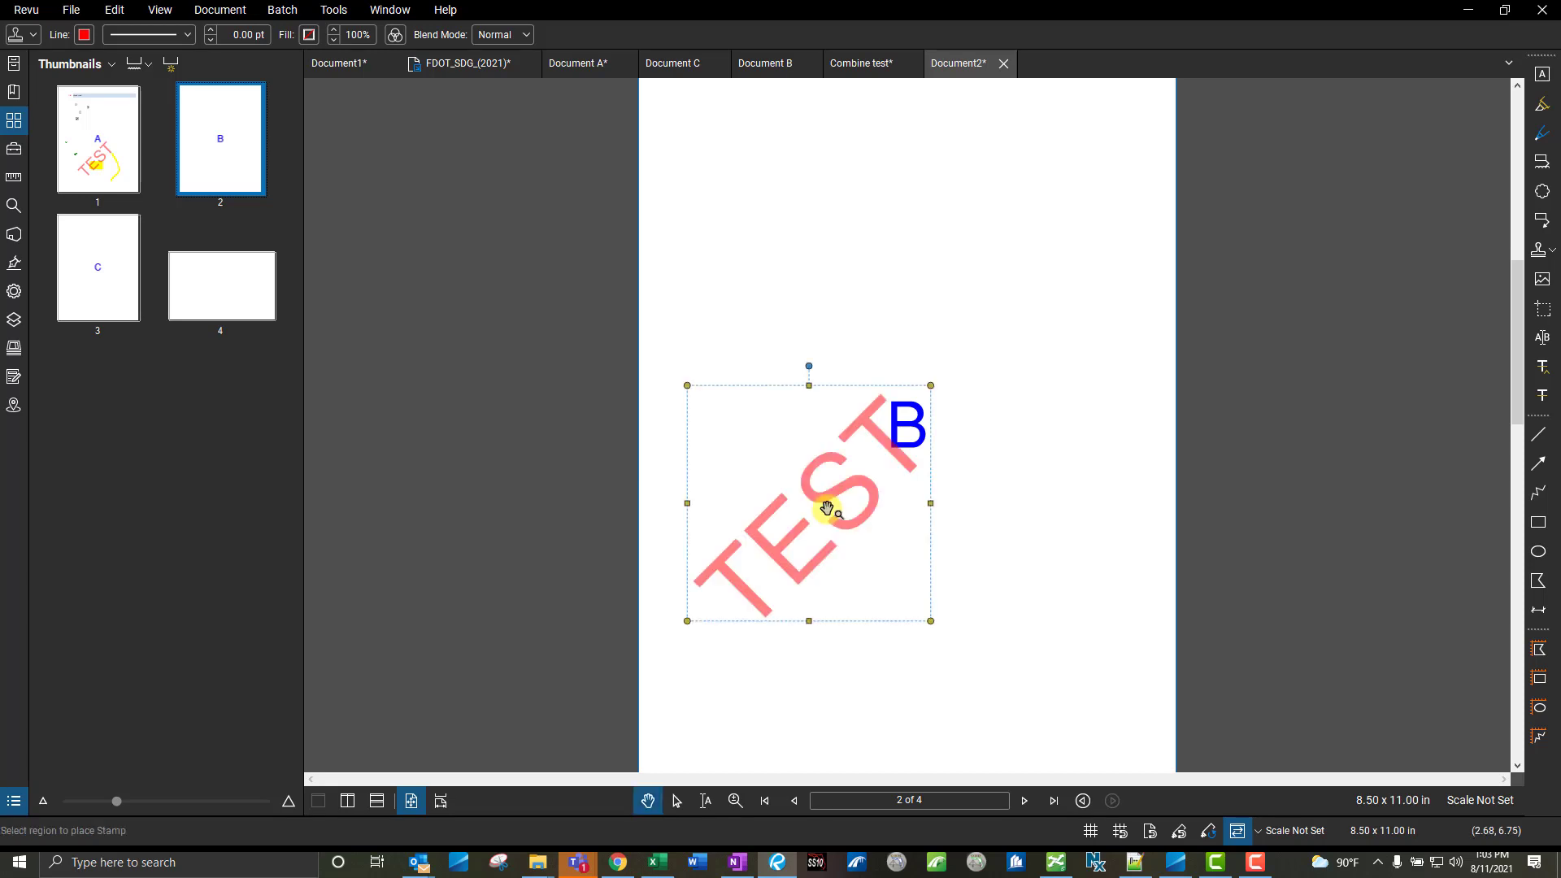
{"action": "left_click_drag", "start_coordinate": [794, 541], "coordinate": [844, 478]}
Delete the TEST stamp from page 2 and the original TEST text markup from page 1
{"action": "key", "text": "Delete"}
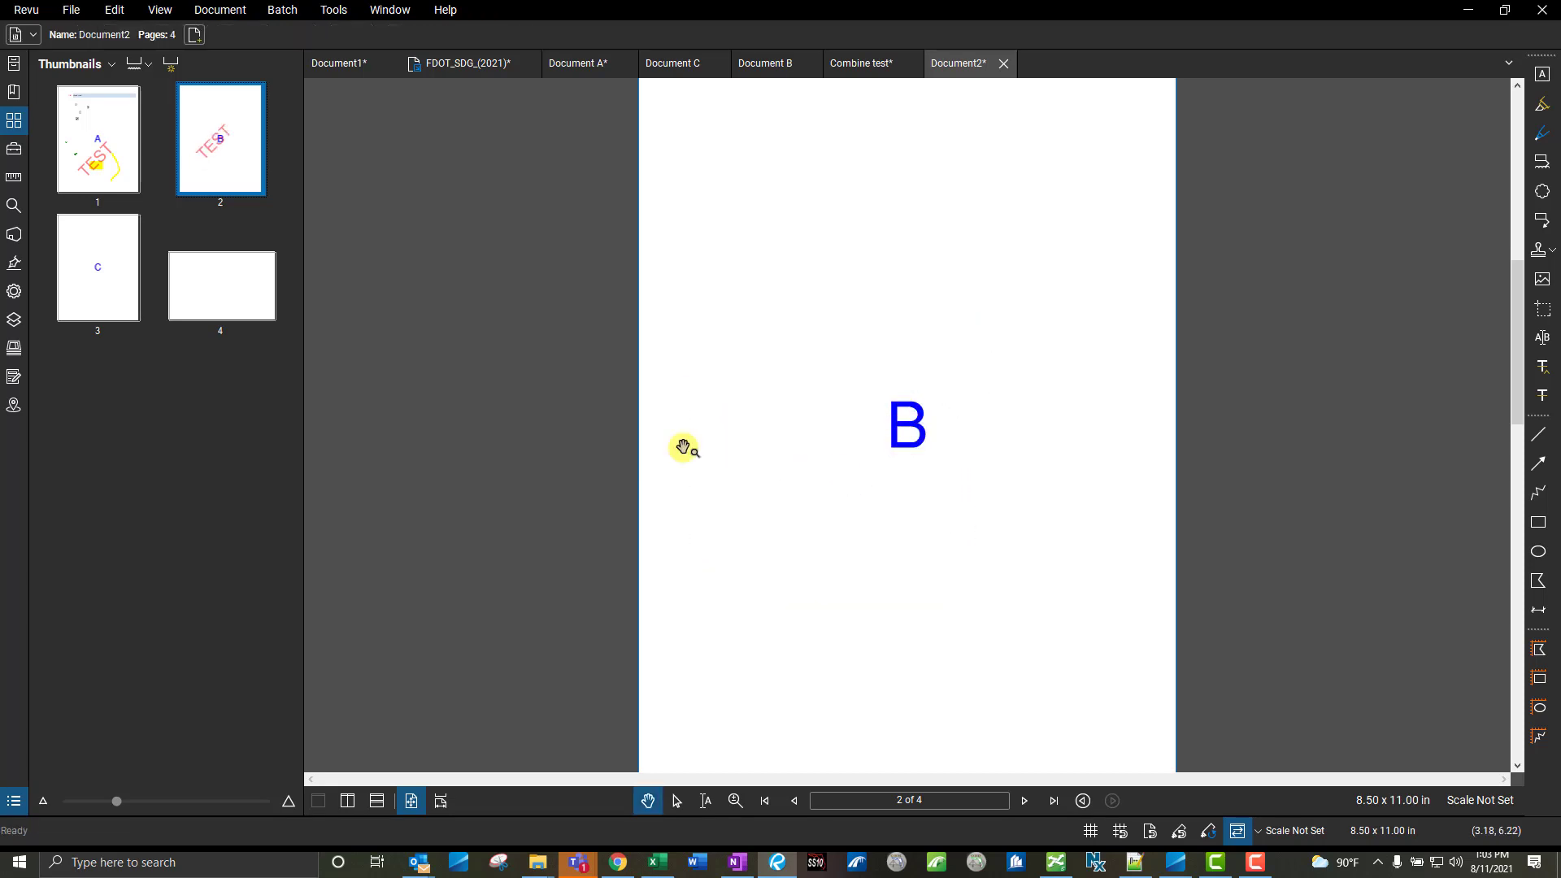
{"action": "left_click", "coordinate": [104, 156]}
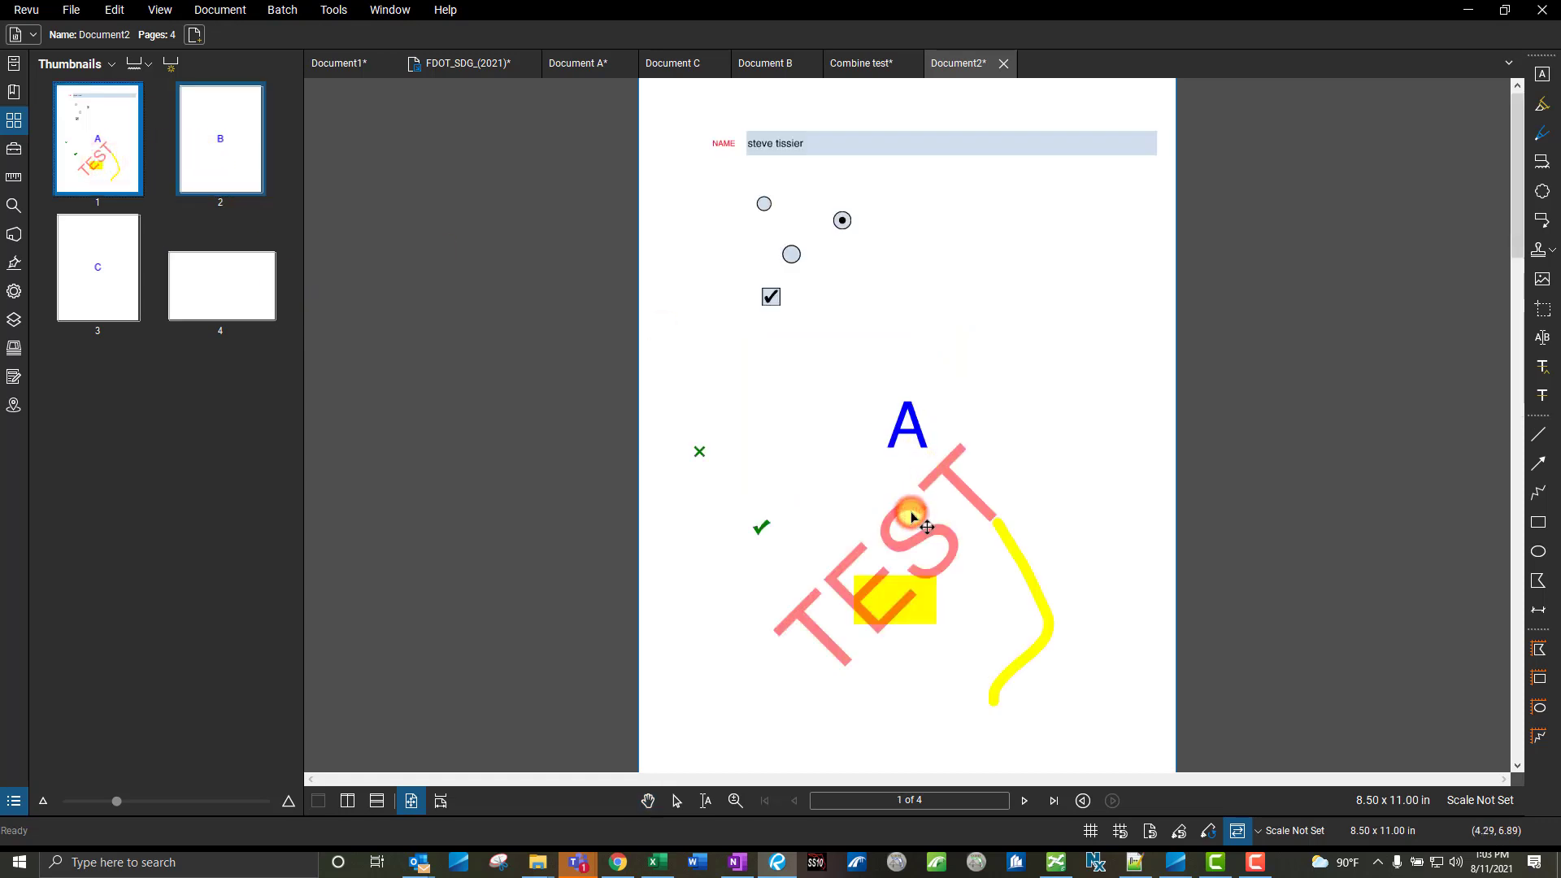
{"action": "left_click", "coordinate": [928, 527]}
{"action": "key", "text": "Delete"}
{"action": "left_click", "coordinate": [932, 319]}
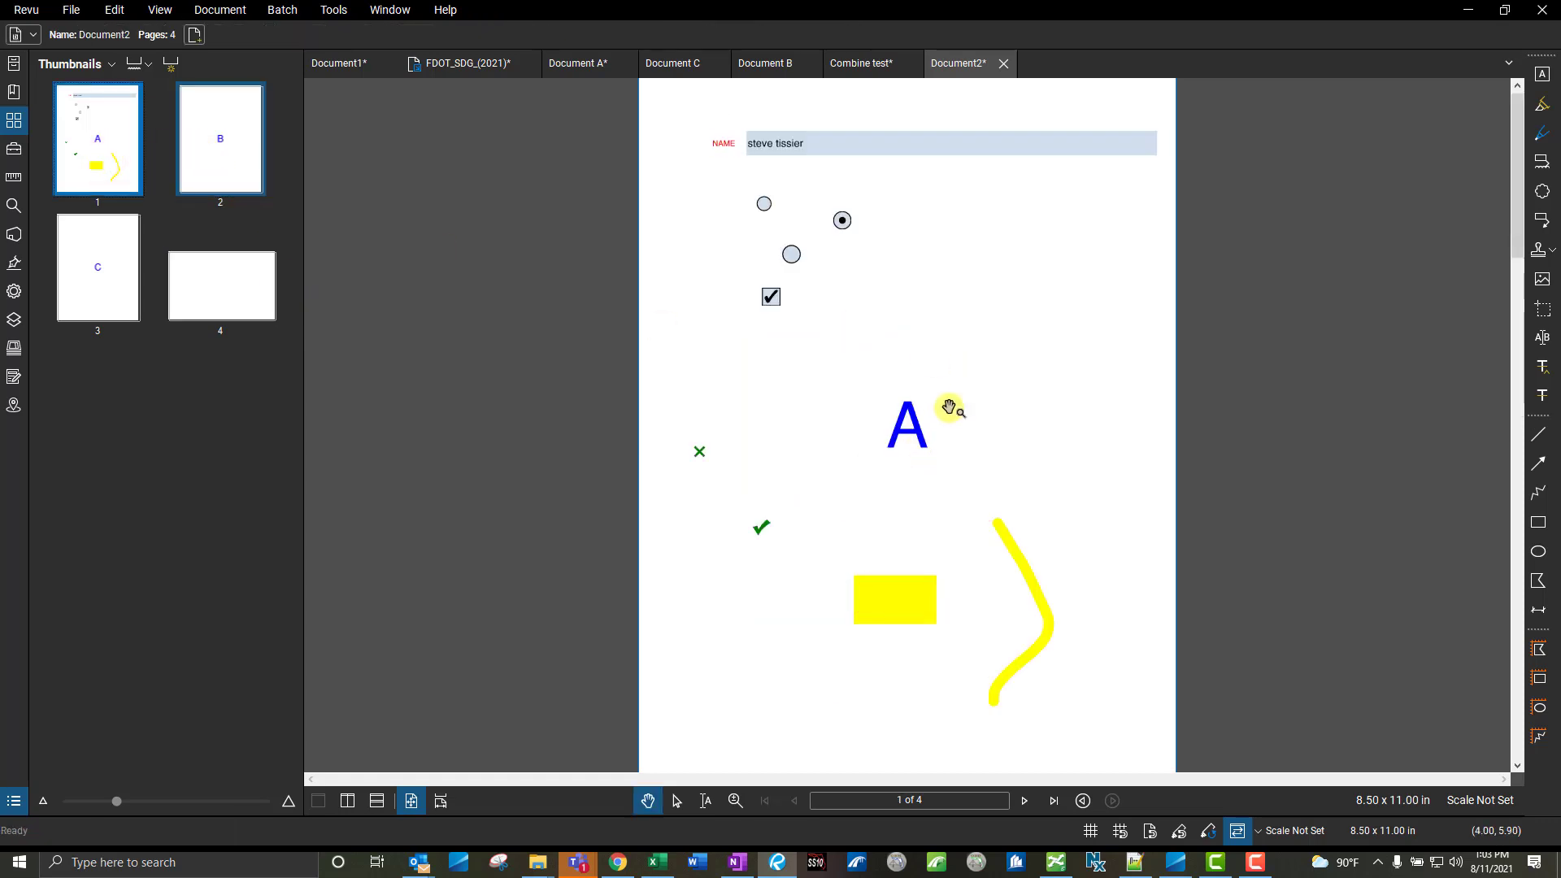
{"action": "left_click", "coordinate": [217, 285]}
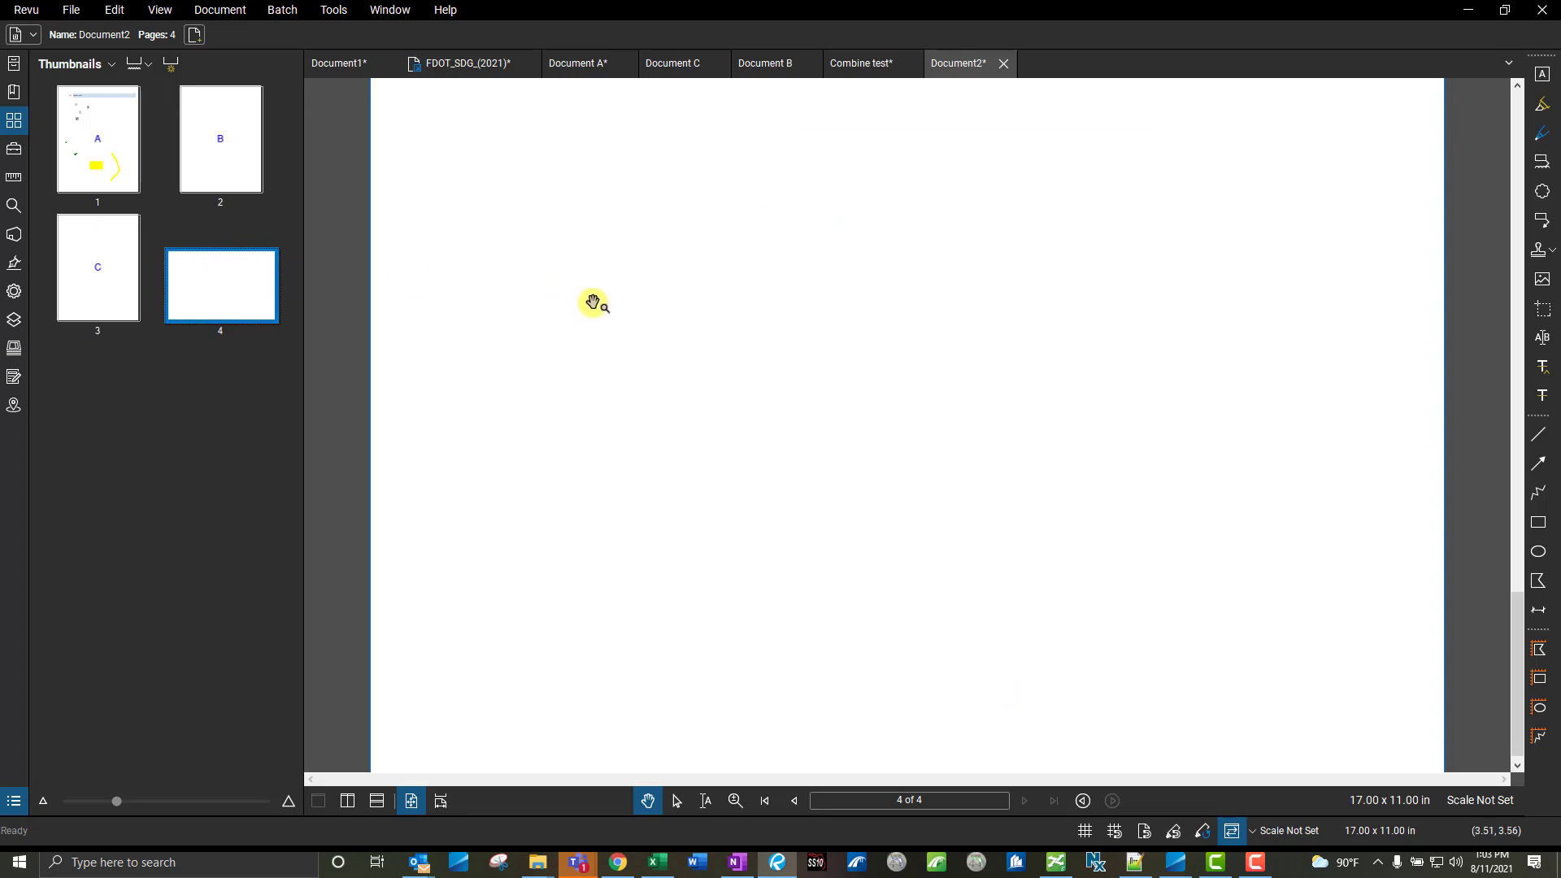
{"action": "scroll", "coordinate": [595, 302], "scroll_direction": "down", "scroll_amount": 2}
{"action": "scroll", "coordinate": [565, 237], "scroll_direction": "up", "scroll_amount": 2}
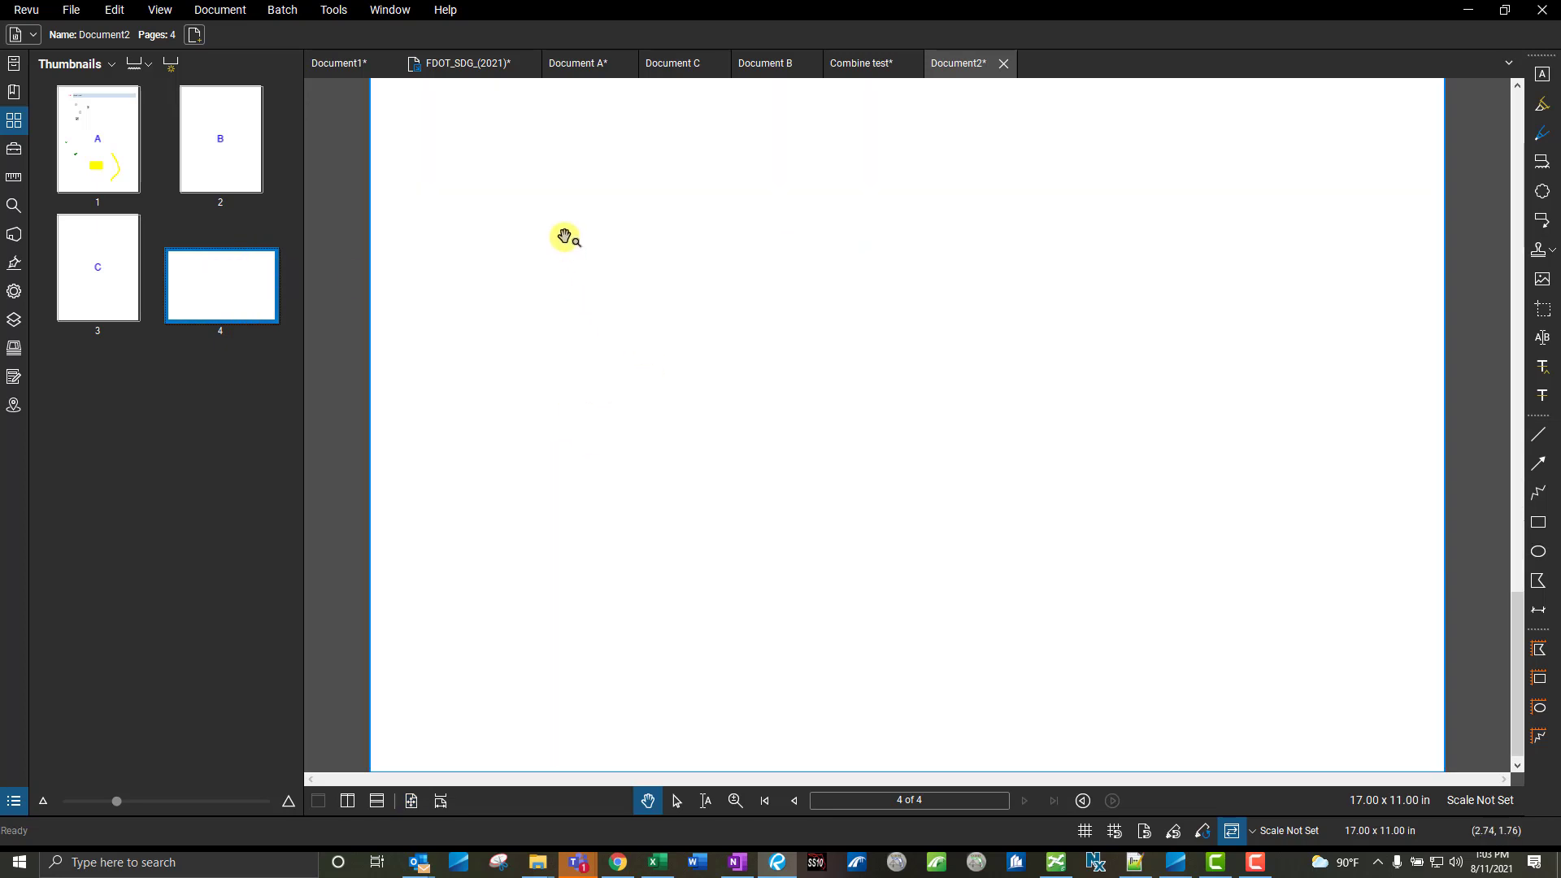
{"action": "left_click", "coordinate": [103, 144]}
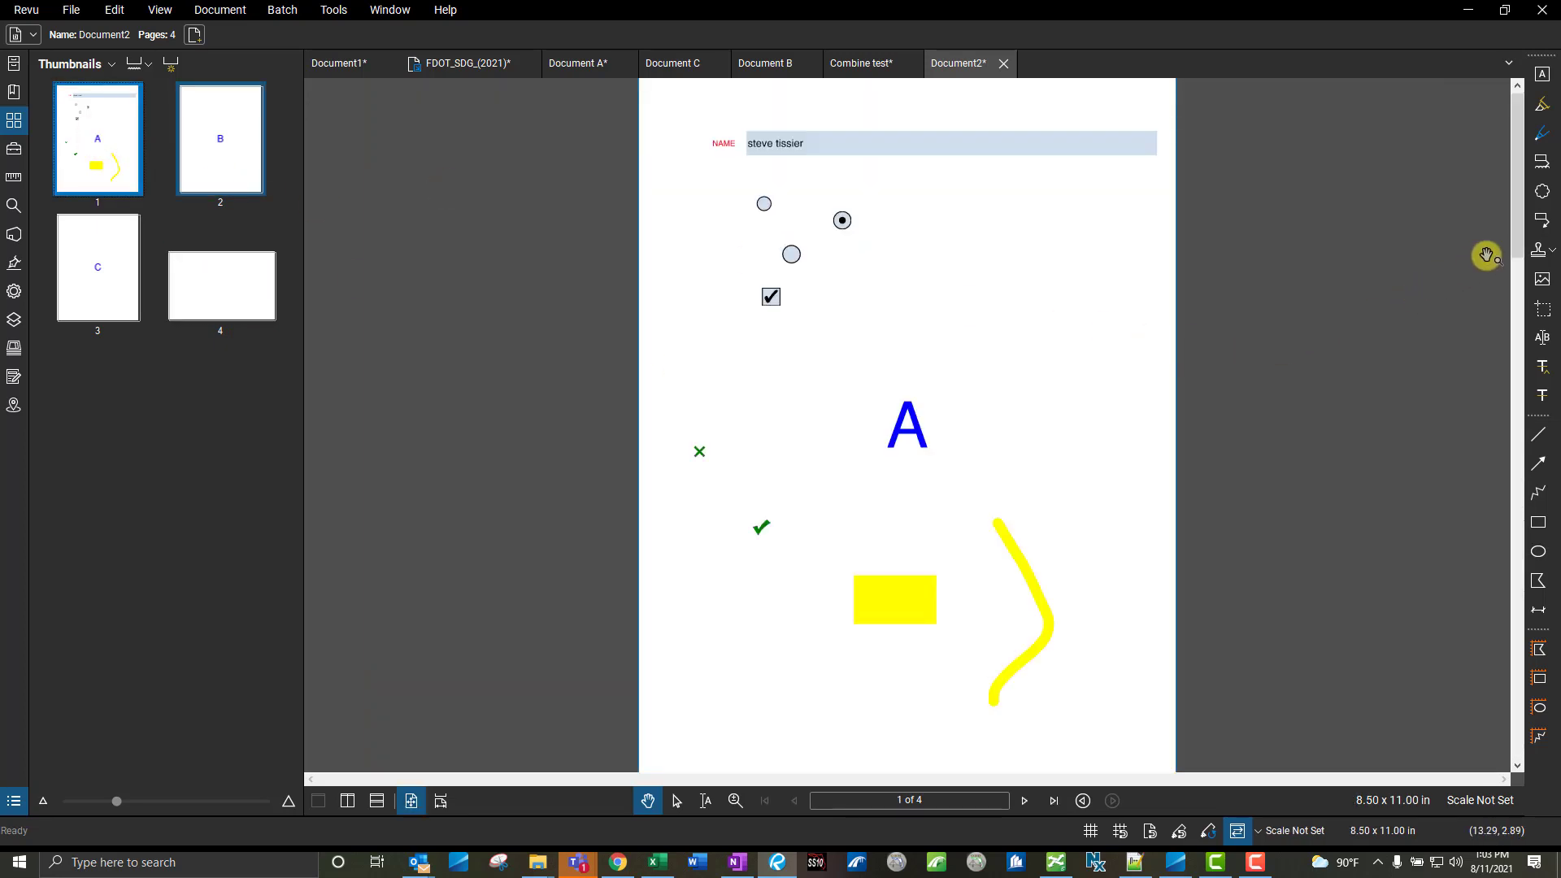
{"action": "left_click", "coordinate": [1552, 251]}
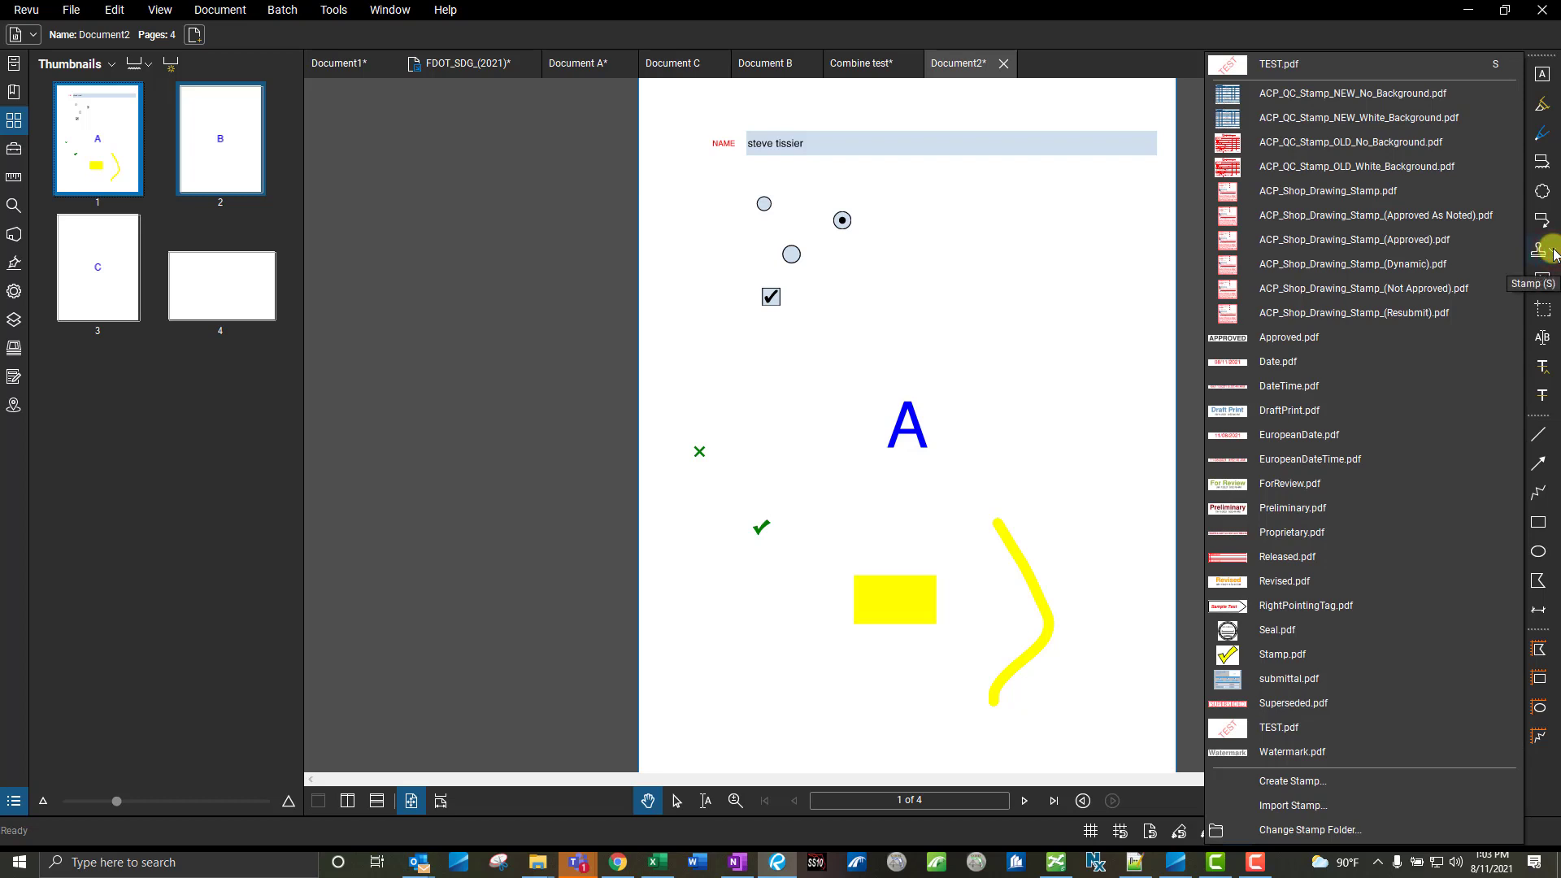
Set up a batch stamp for all pages of Document2 using the TEST.pdf stamp
{"action": "left_click", "coordinate": [284, 11]}
{"action": "left_click", "coordinate": [284, 11]}
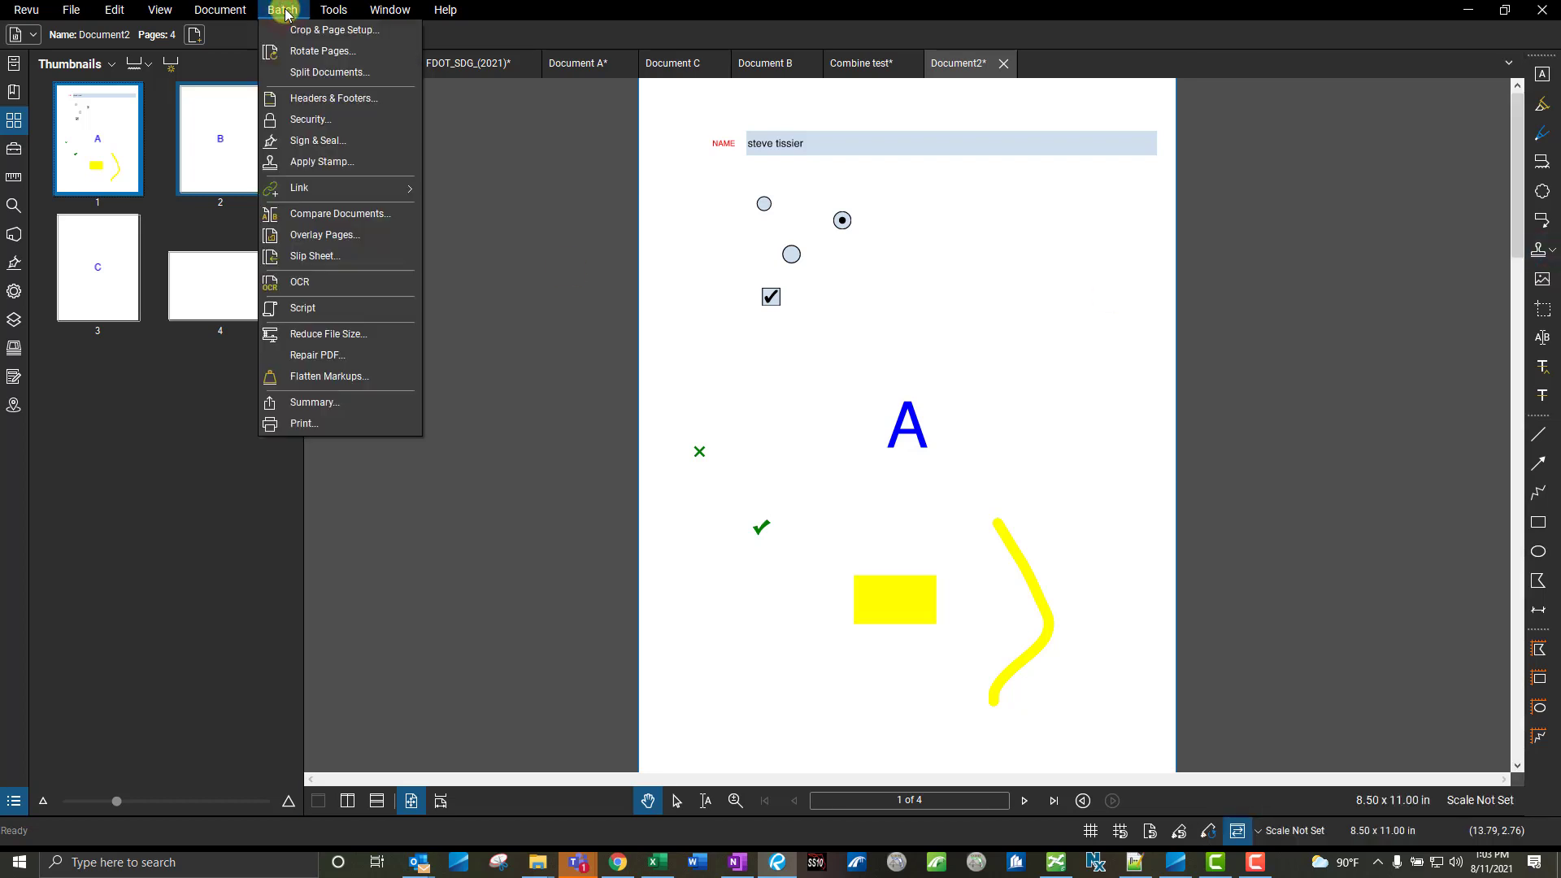
{"action": "left_click", "coordinate": [338, 165]}
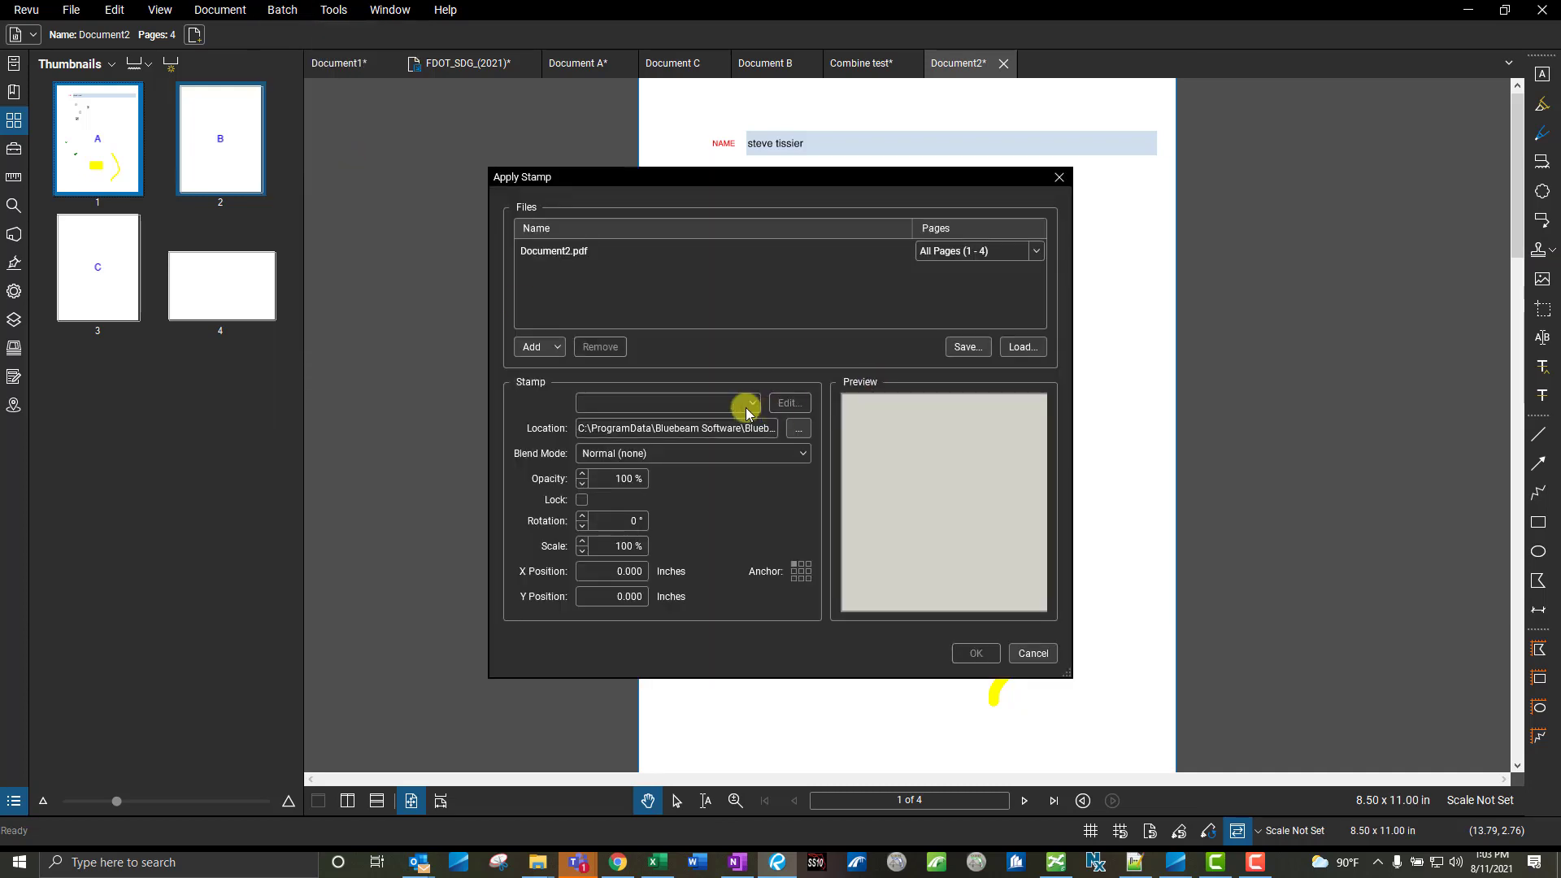
{"action": "left_click", "coordinate": [967, 252]}
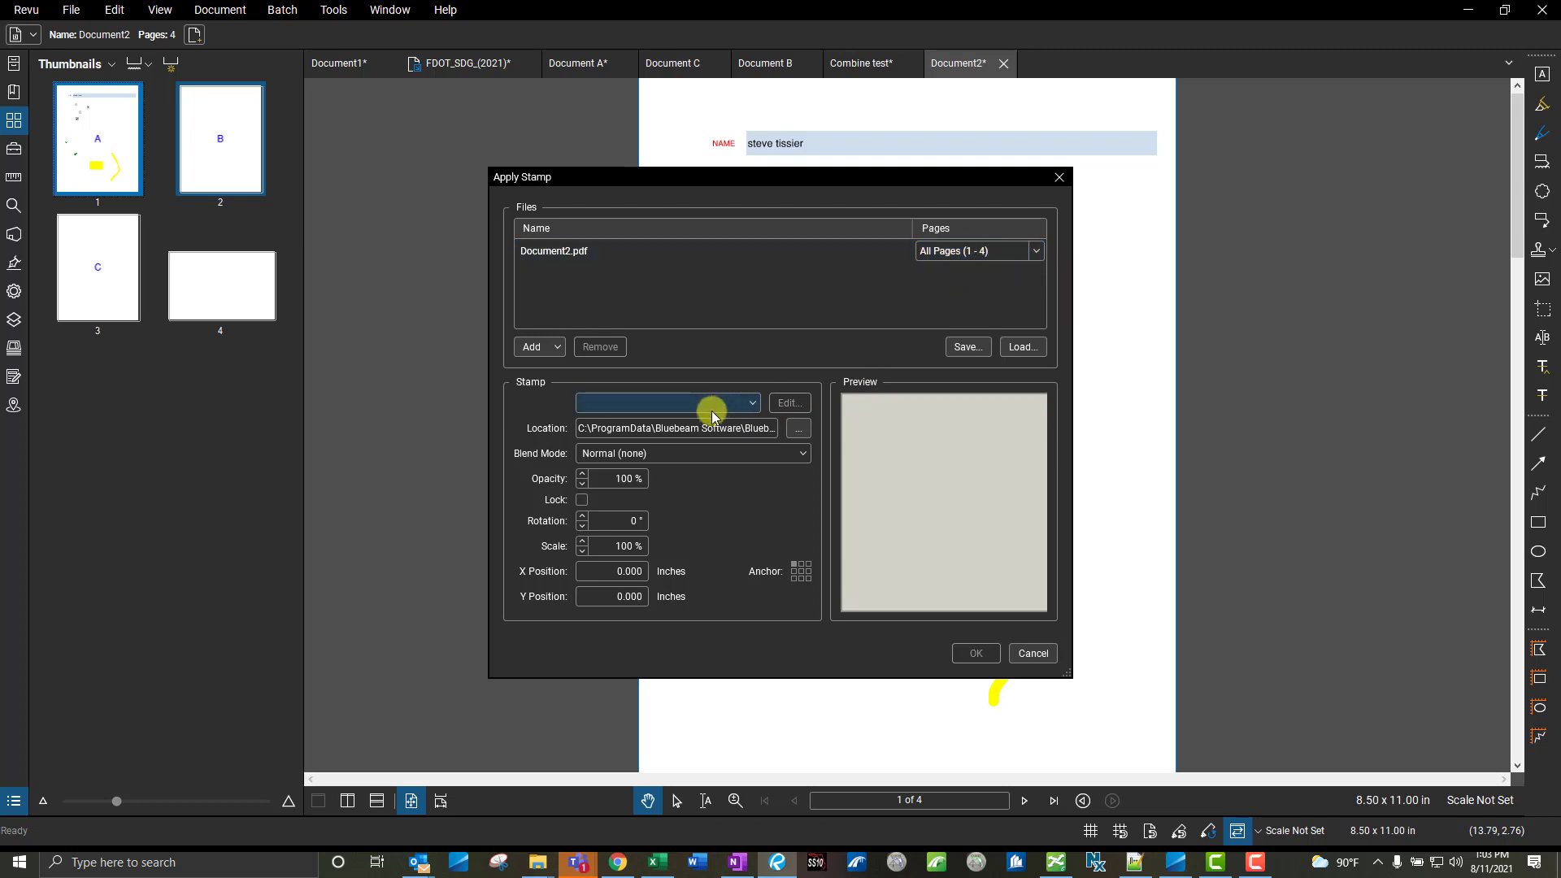
{"action": "left_click", "coordinate": [737, 405]}
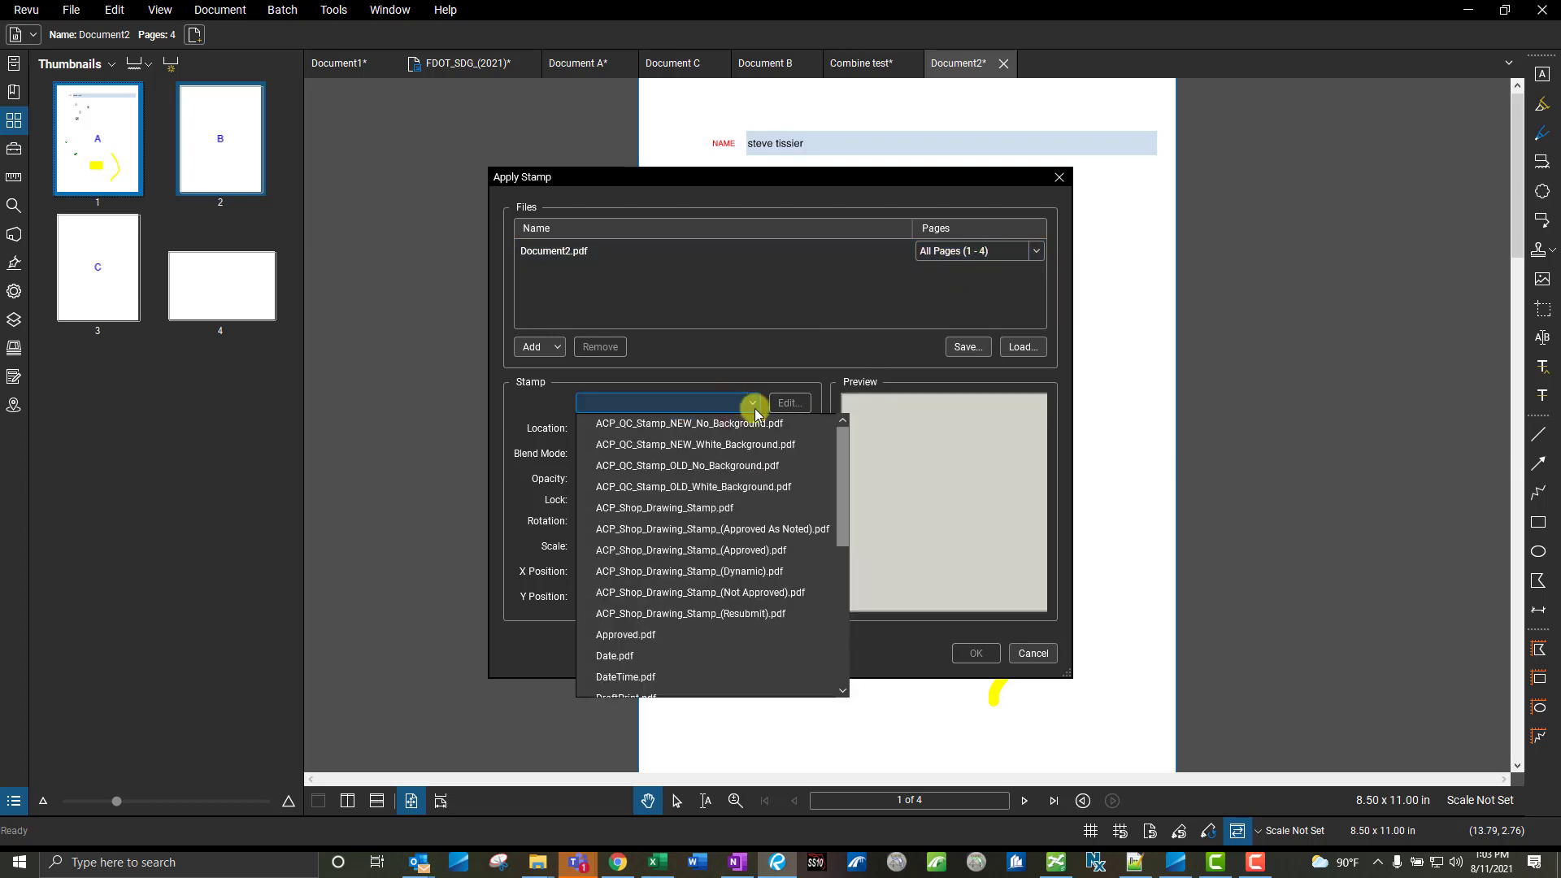
{"action": "left_click_drag", "start_coordinate": [843, 460], "coordinate": [817, 636]}
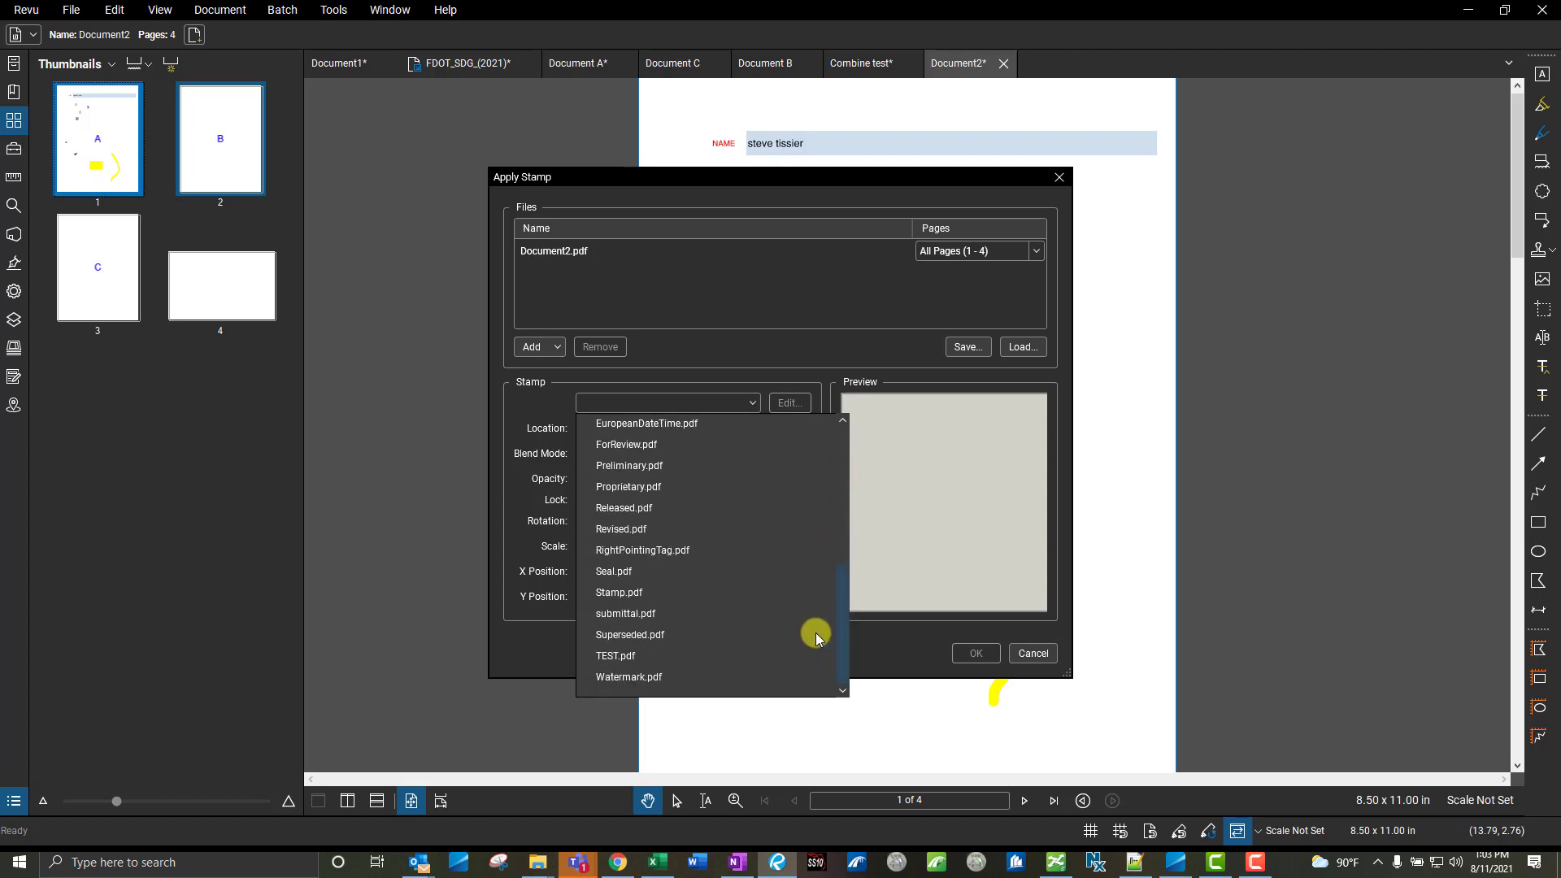
{"action": "left_click", "coordinate": [618, 656]}
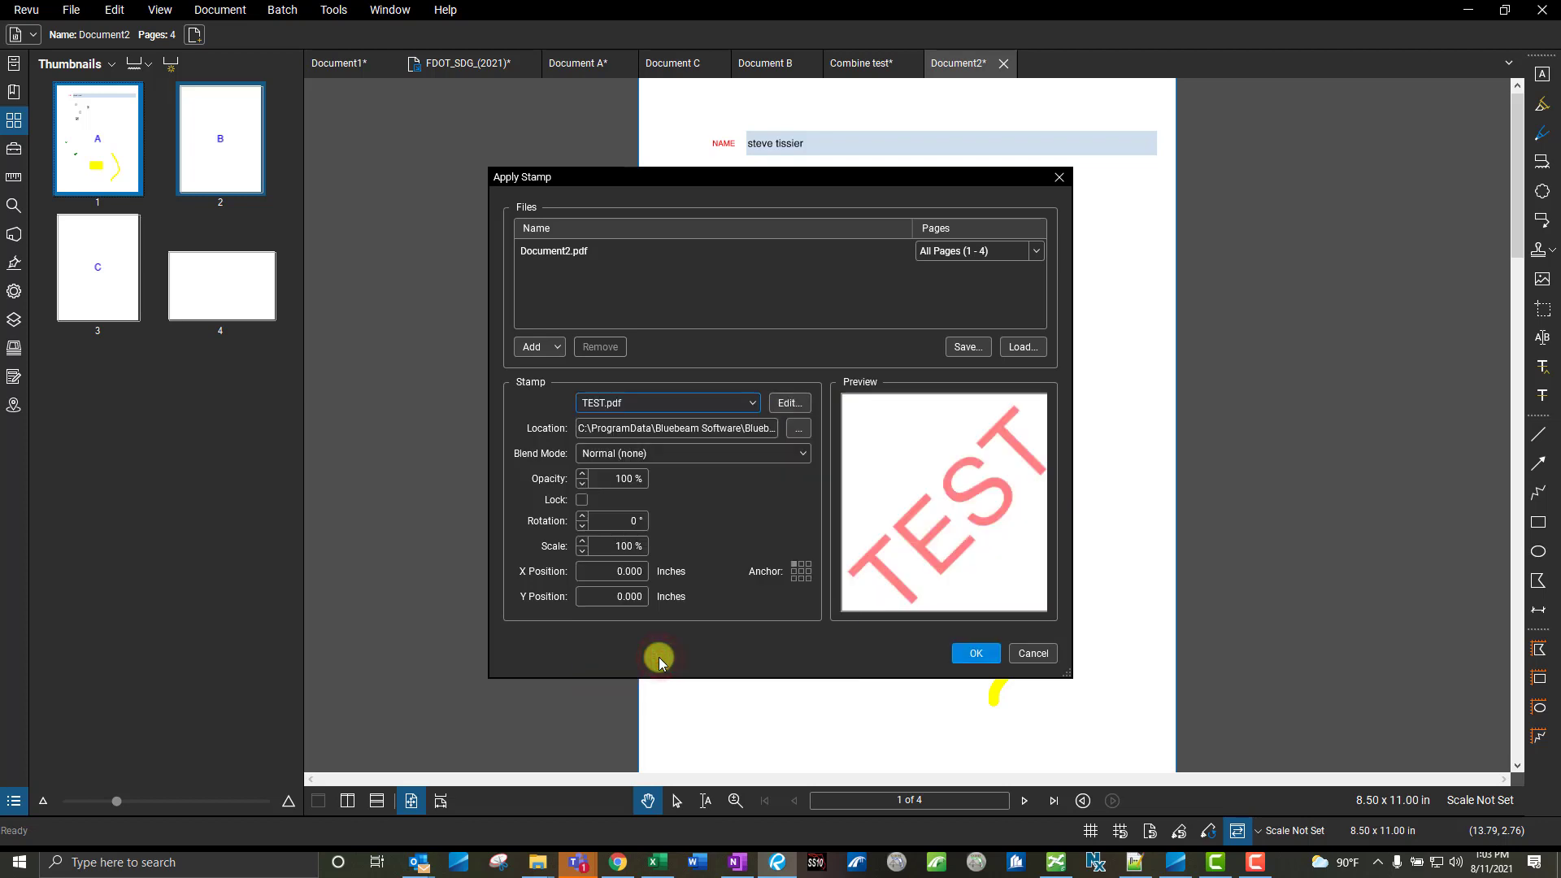
Anchor the stamp at the page centre and apply it to all four pages
{"action": "left_click", "coordinate": [801, 573]}
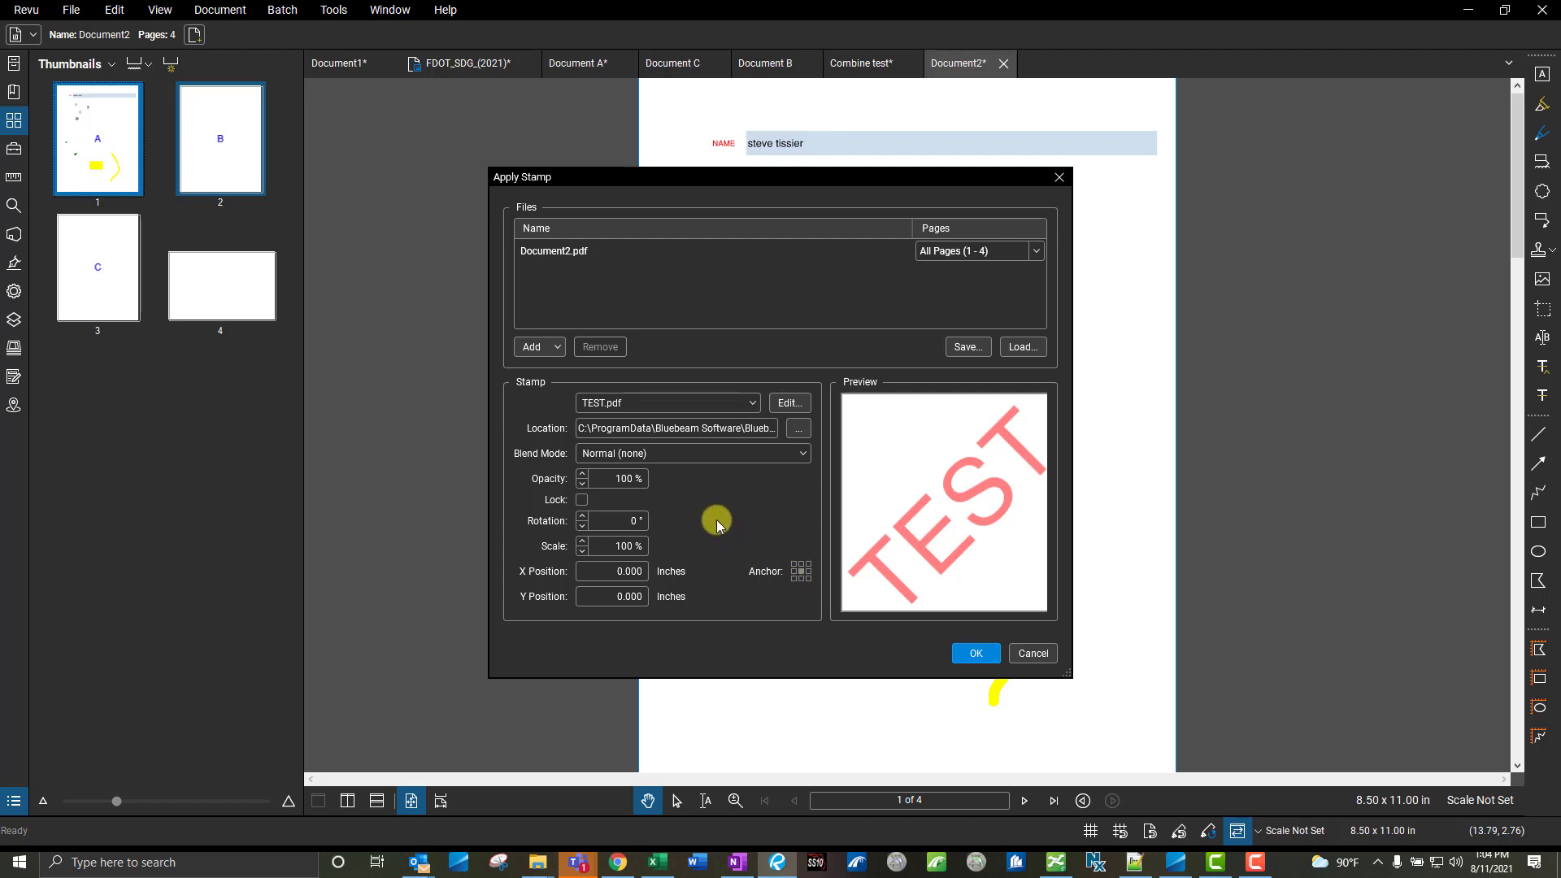
{"action": "left_click", "coordinate": [986, 654]}
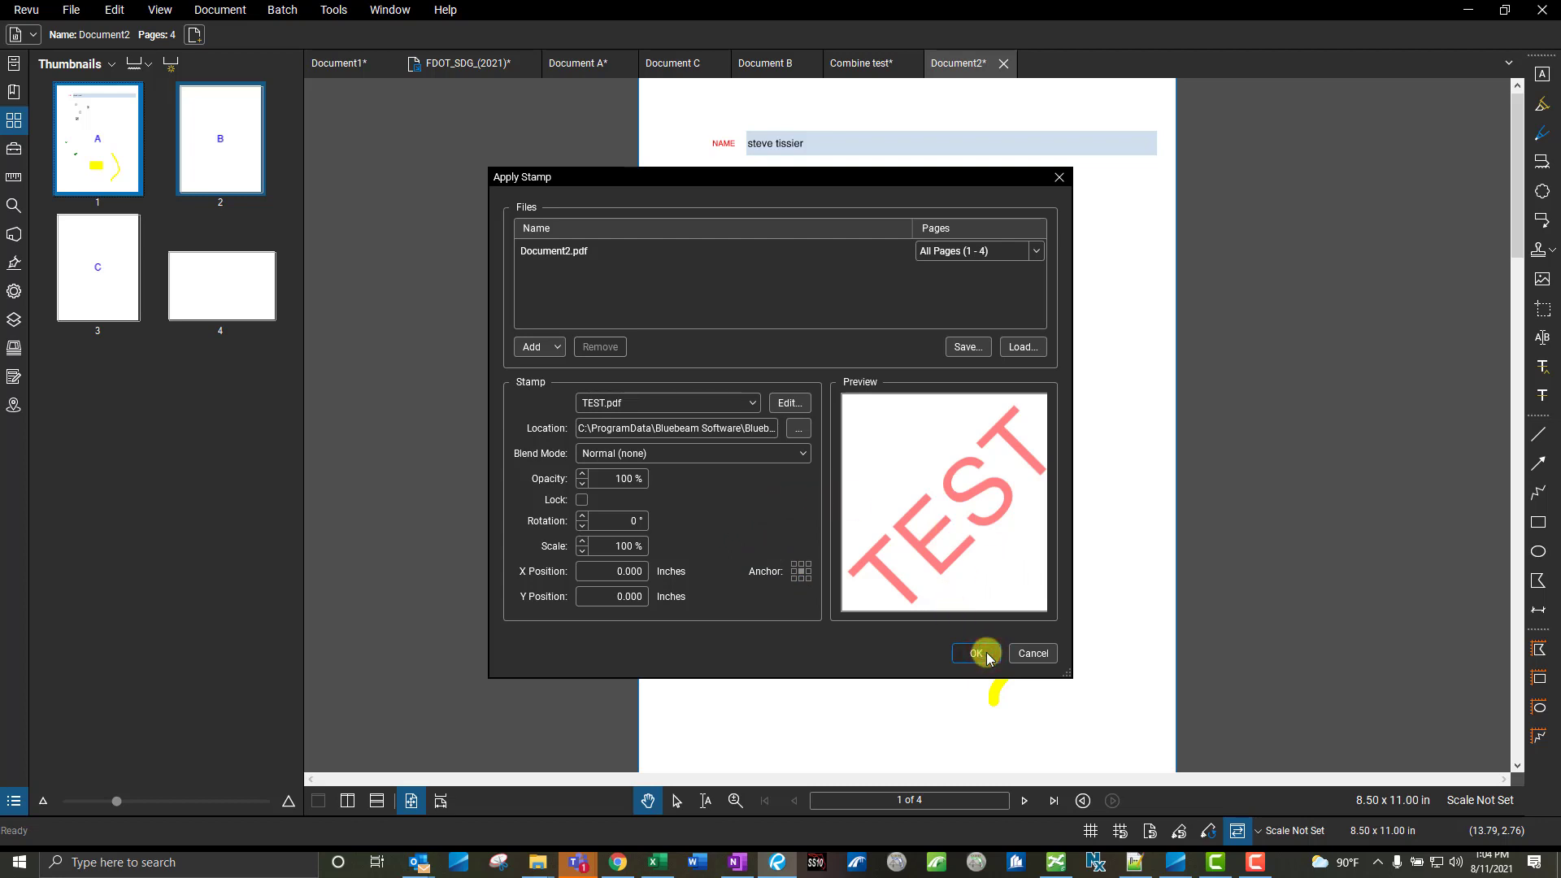
{"action": "left_click", "coordinate": [978, 653]}
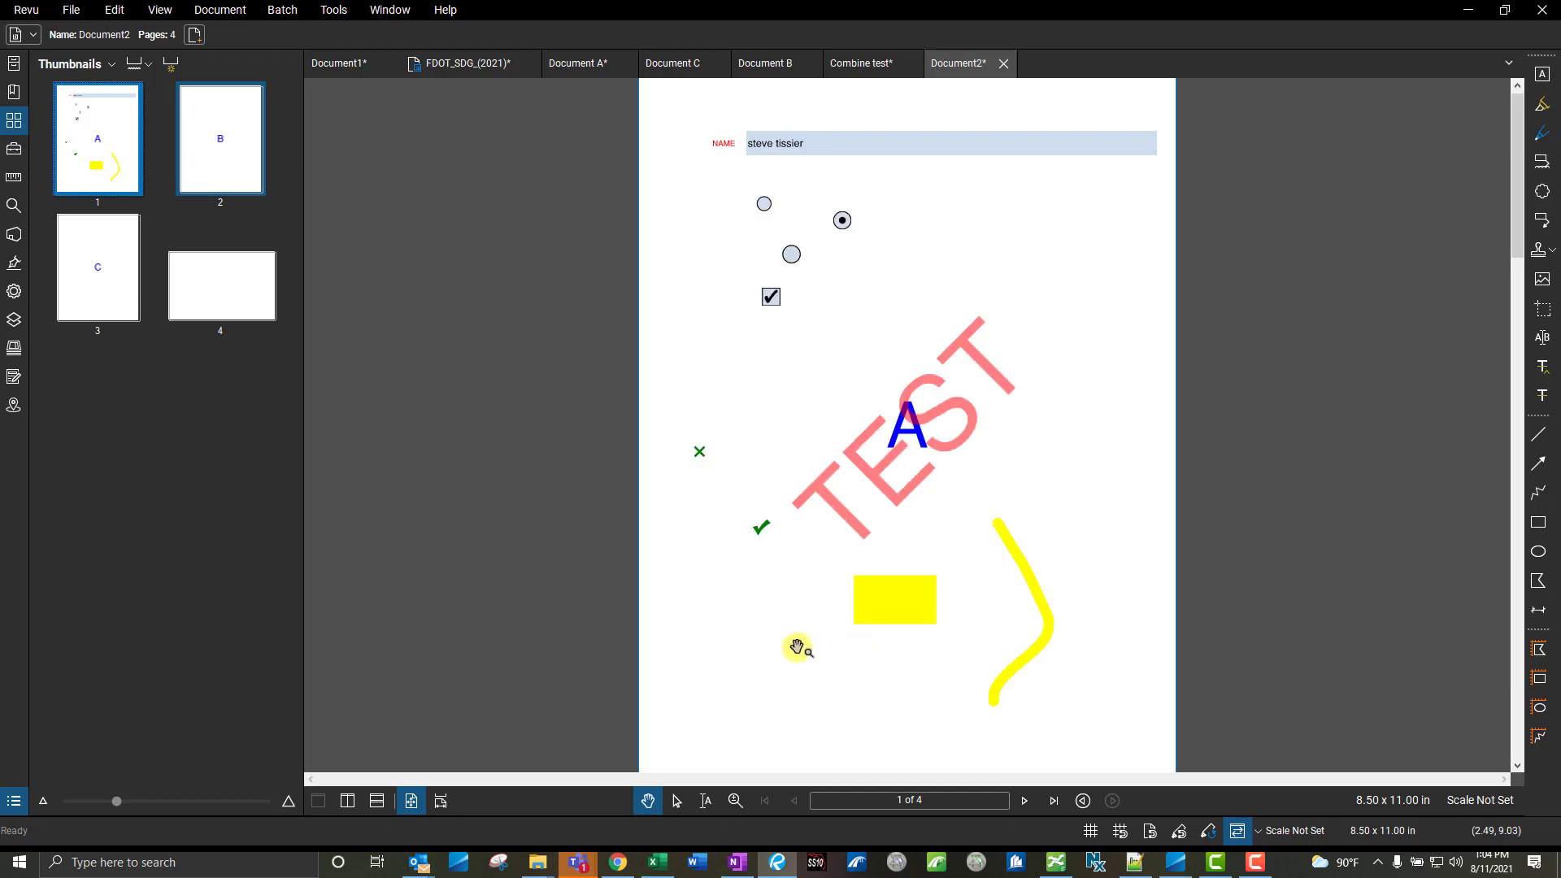
Check the placement of the TEST stamp on pages 2, 3 and 4
{"action": "left_click", "coordinate": [218, 156]}
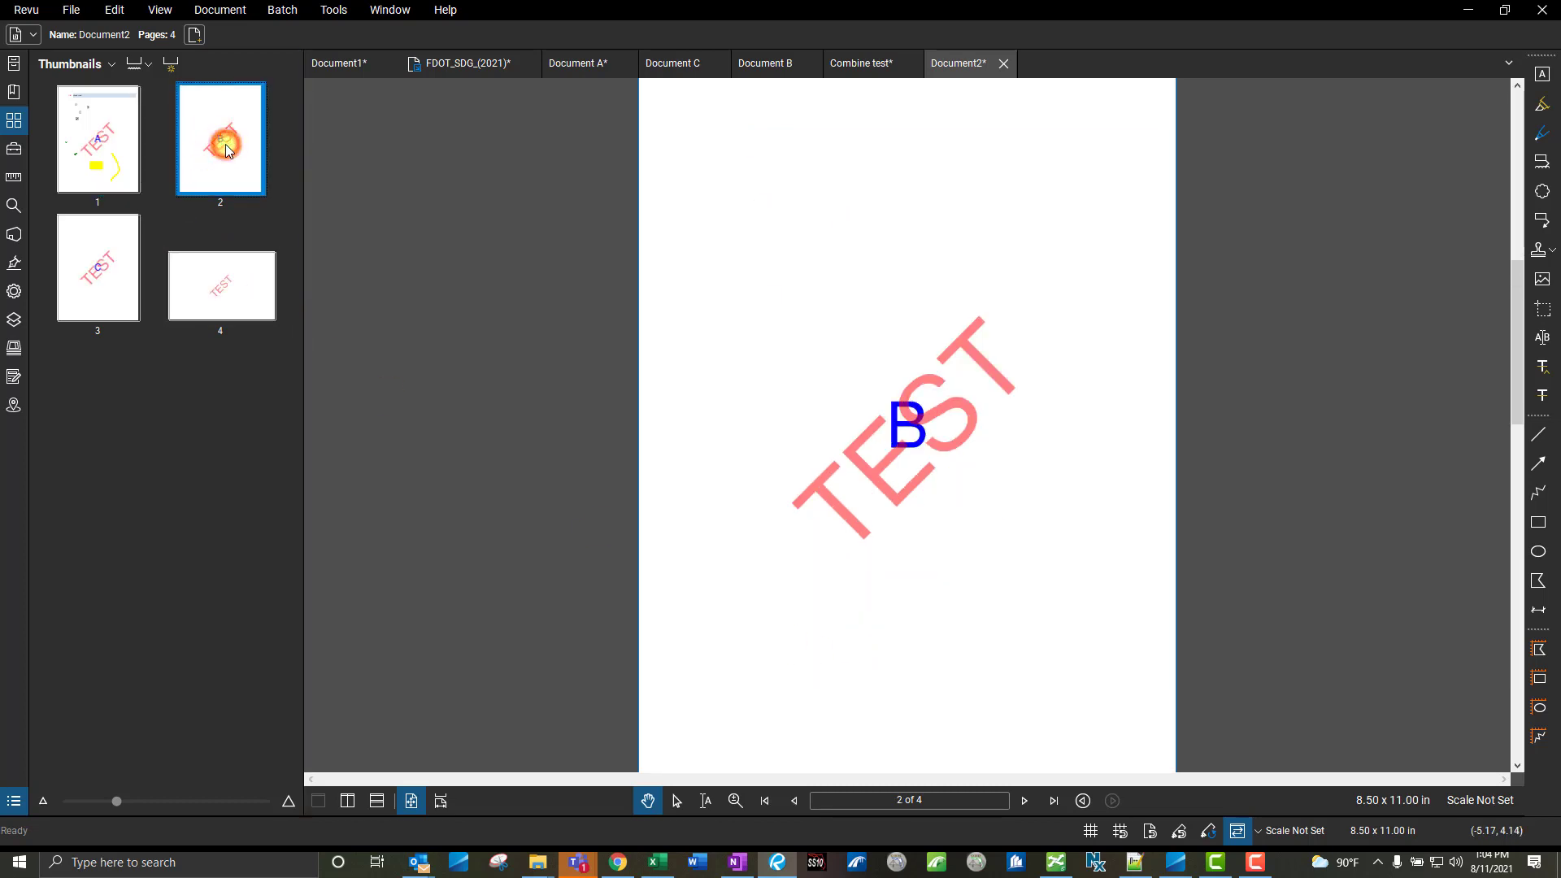
{"action": "left_click", "coordinate": [98, 269]}
{"action": "left_click", "coordinate": [254, 281]}
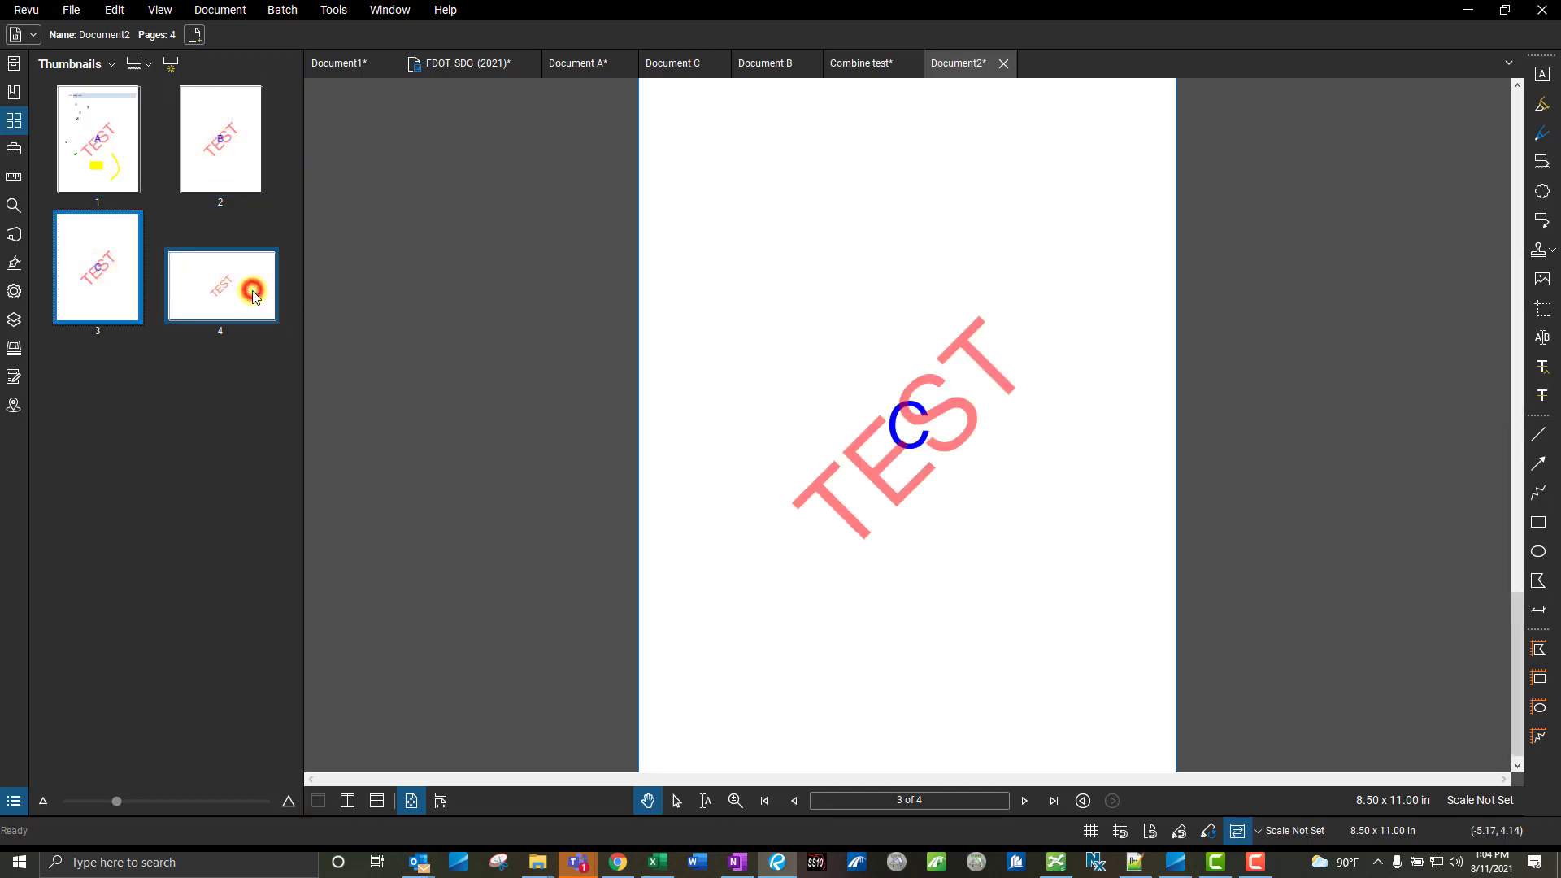
{"action": "scroll", "coordinate": [823, 376], "scroll_direction": "down", "scroll_amount": 2}
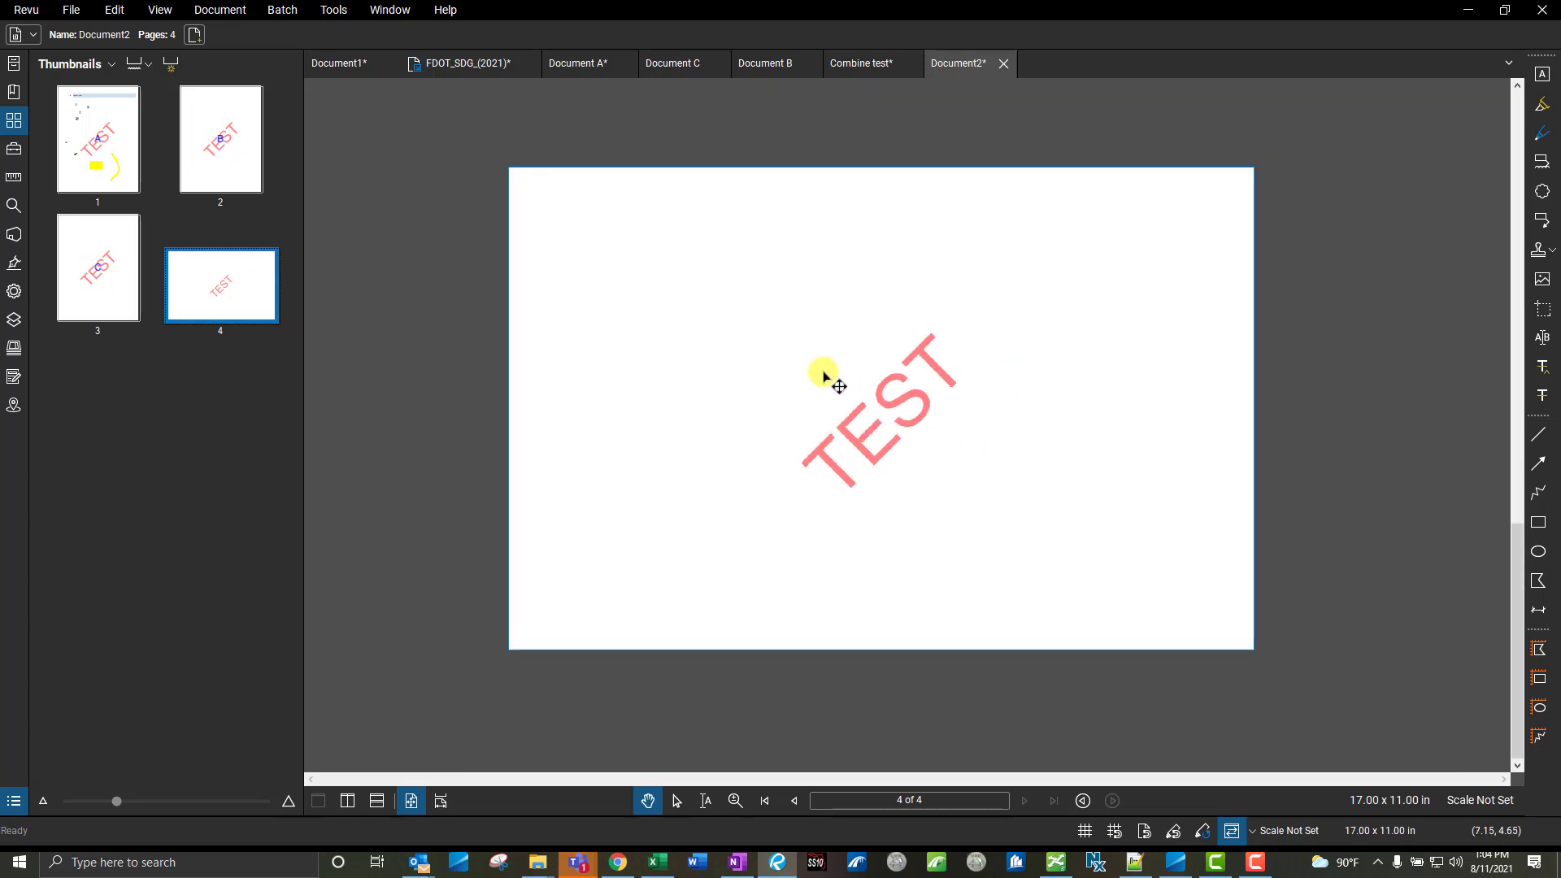
{"action": "scroll", "coordinate": [778, 268], "scroll_direction": "up", "scroll_amount": 2}
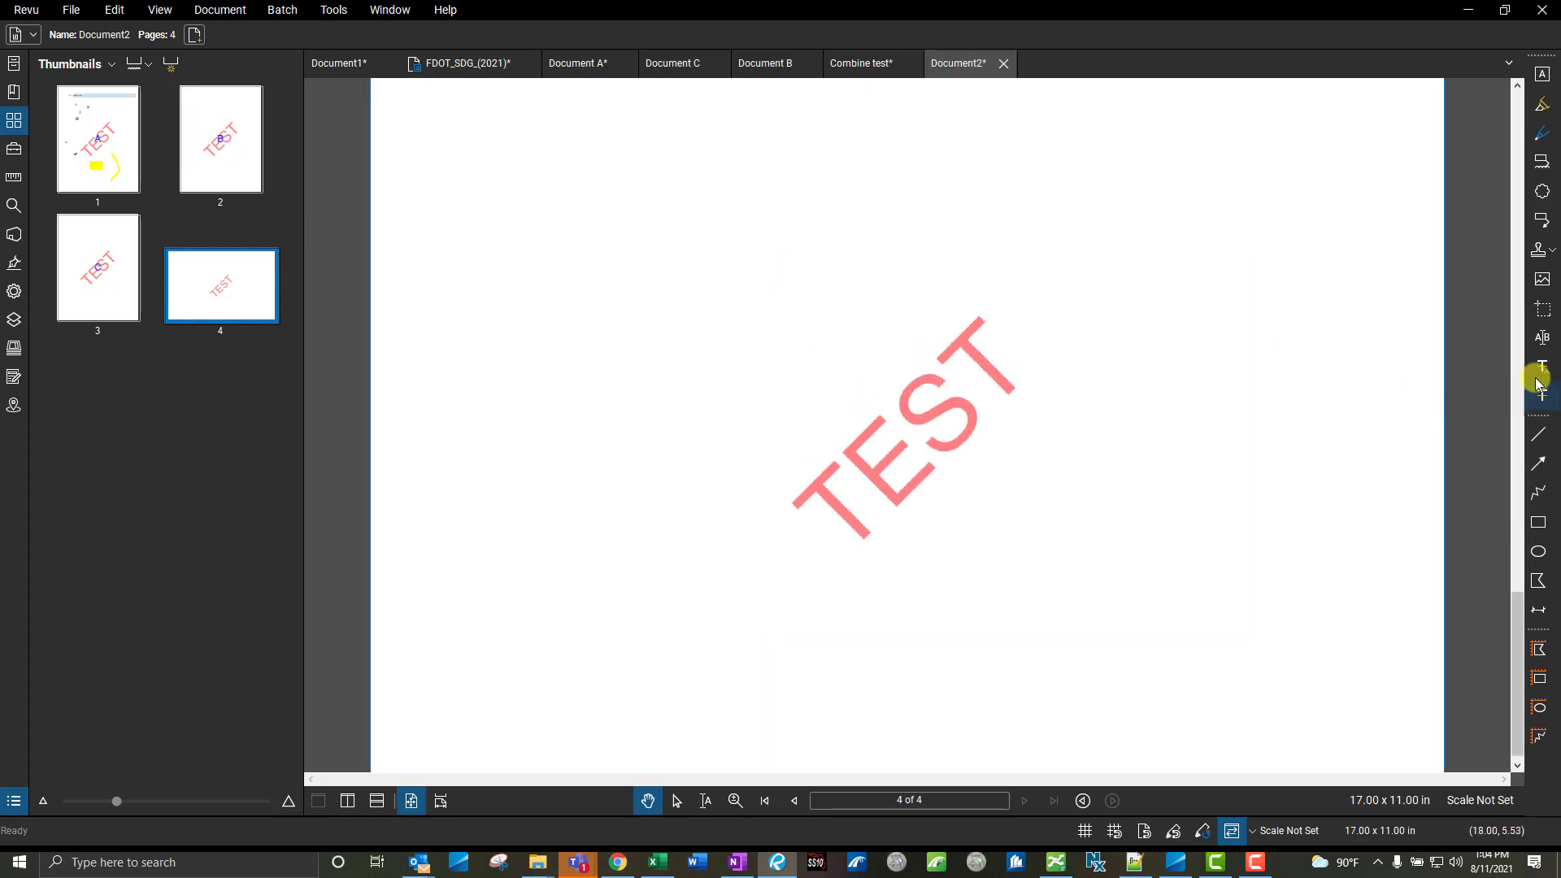
Reopen the batch Apply Stamp settings and look at the options for adding more files
{"action": "left_click", "coordinate": [282, 10]}
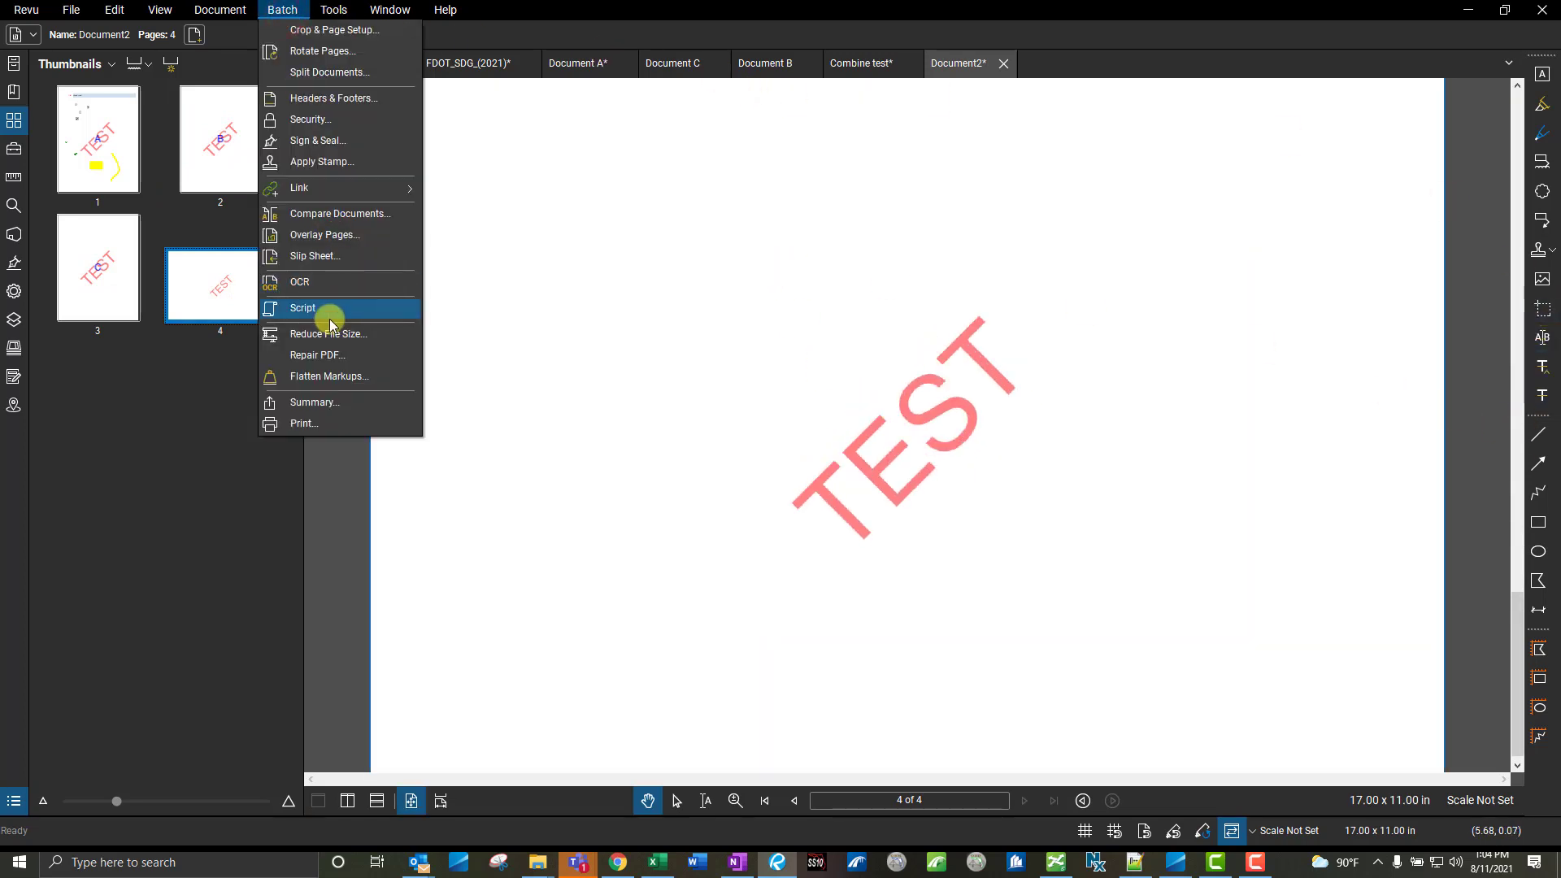
{"action": "left_click", "coordinate": [332, 165]}
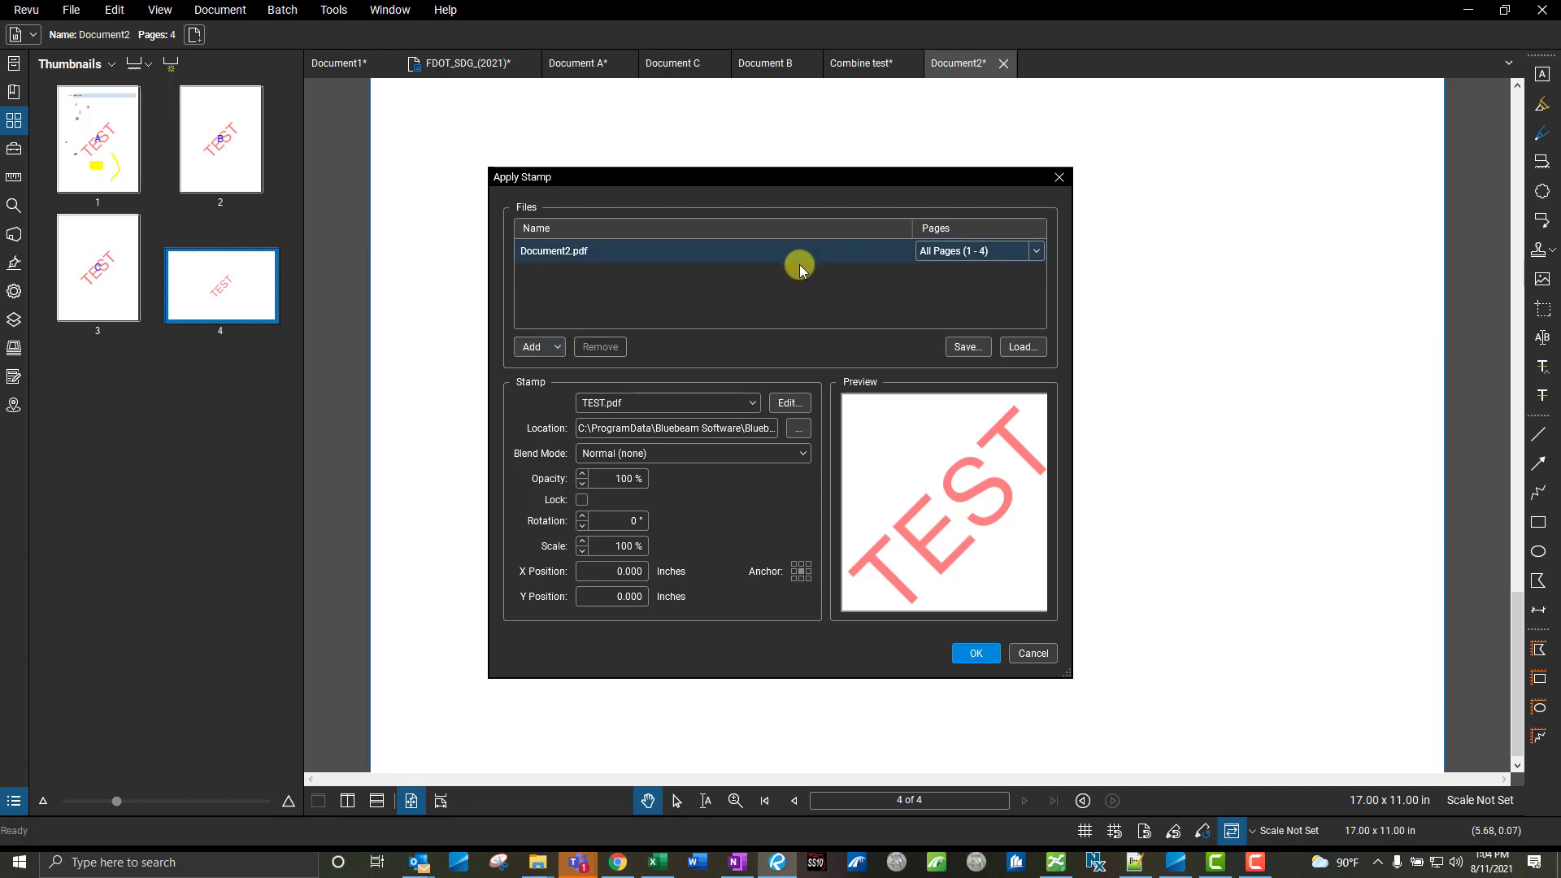
{"action": "left_click", "coordinate": [605, 254]}
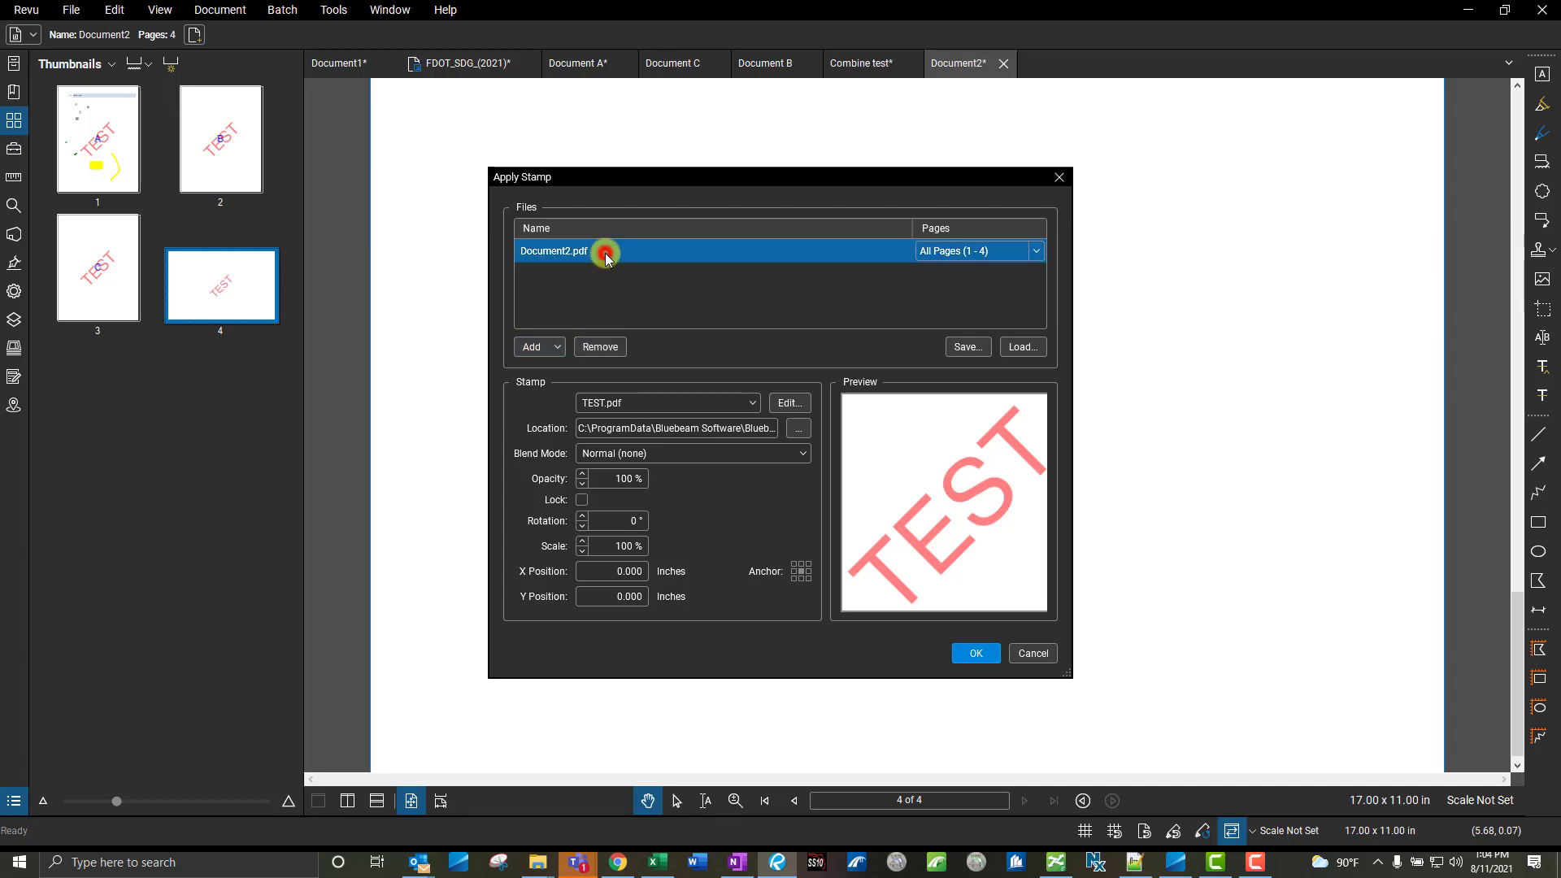
{"action": "left_click", "coordinate": [557, 348]}
{"action": "left_click", "coordinate": [705, 344]}
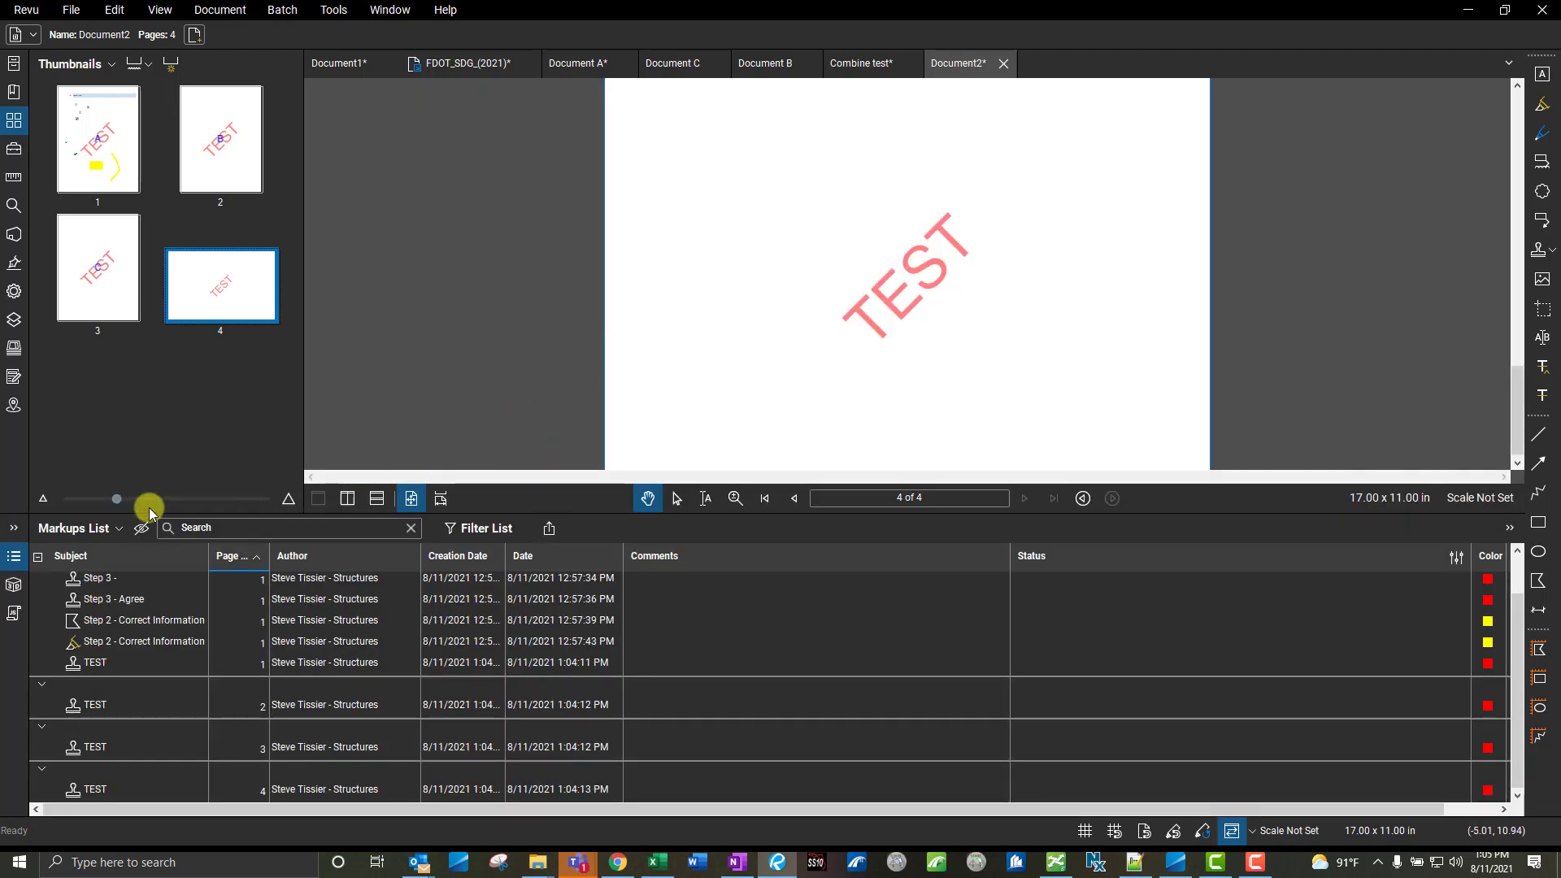
Reduce the height of the Markups List and filter it by the subject TEST
{"action": "left_click_drag", "start_coordinate": [738, 515], "coordinate": [602, 631]}
{"action": "left_click_drag", "start_coordinate": [612, 512], "coordinate": [615, 561]}
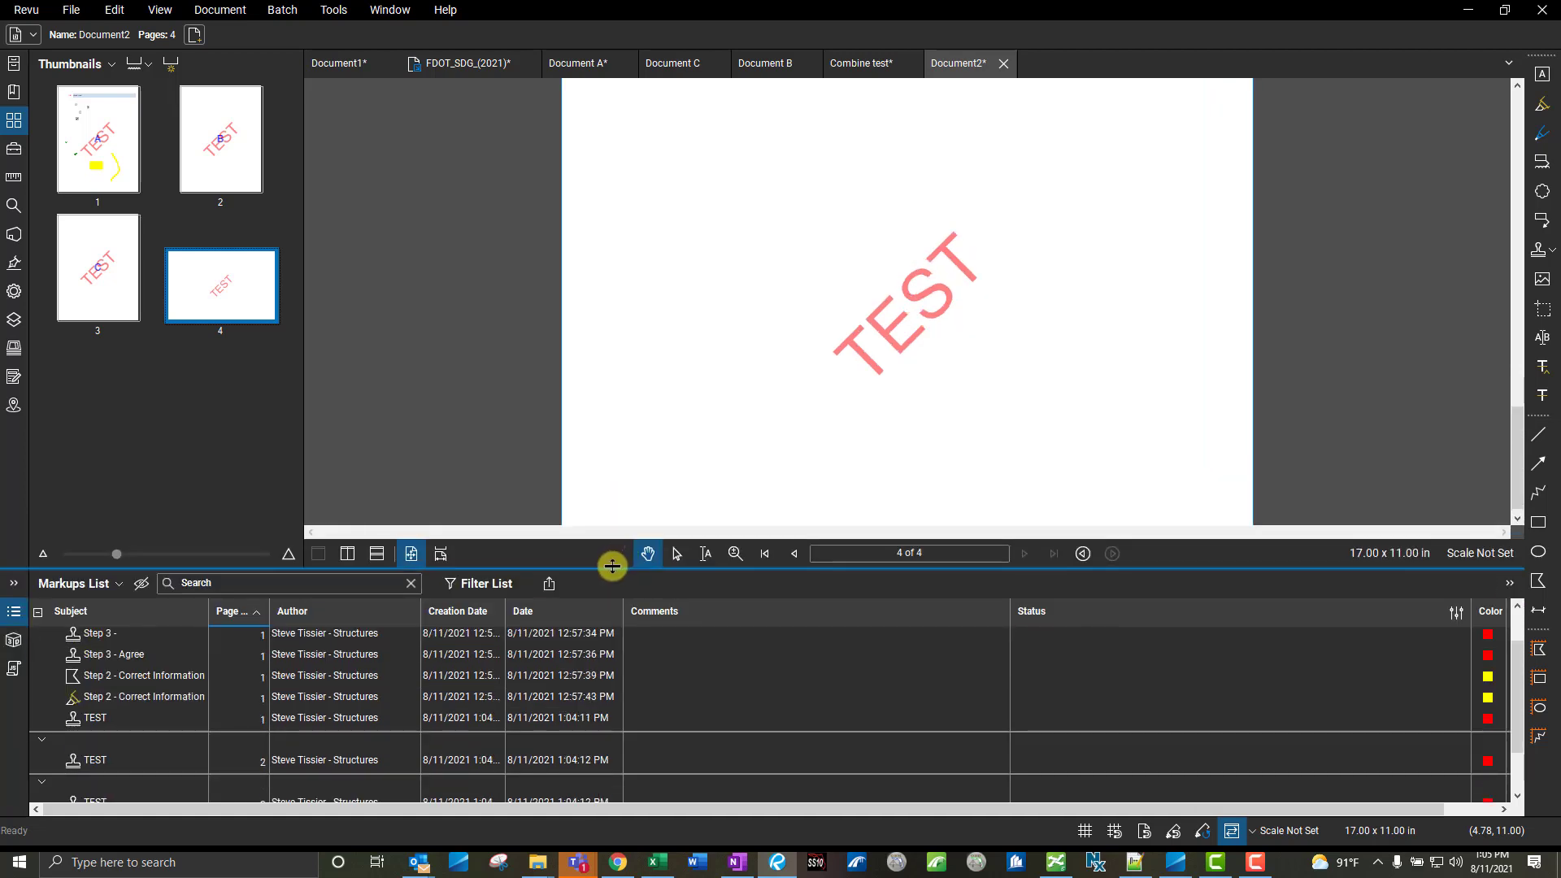
{"action": "double_click", "coordinate": [613, 566]}
{"action": "left_click", "coordinate": [17, 804]}
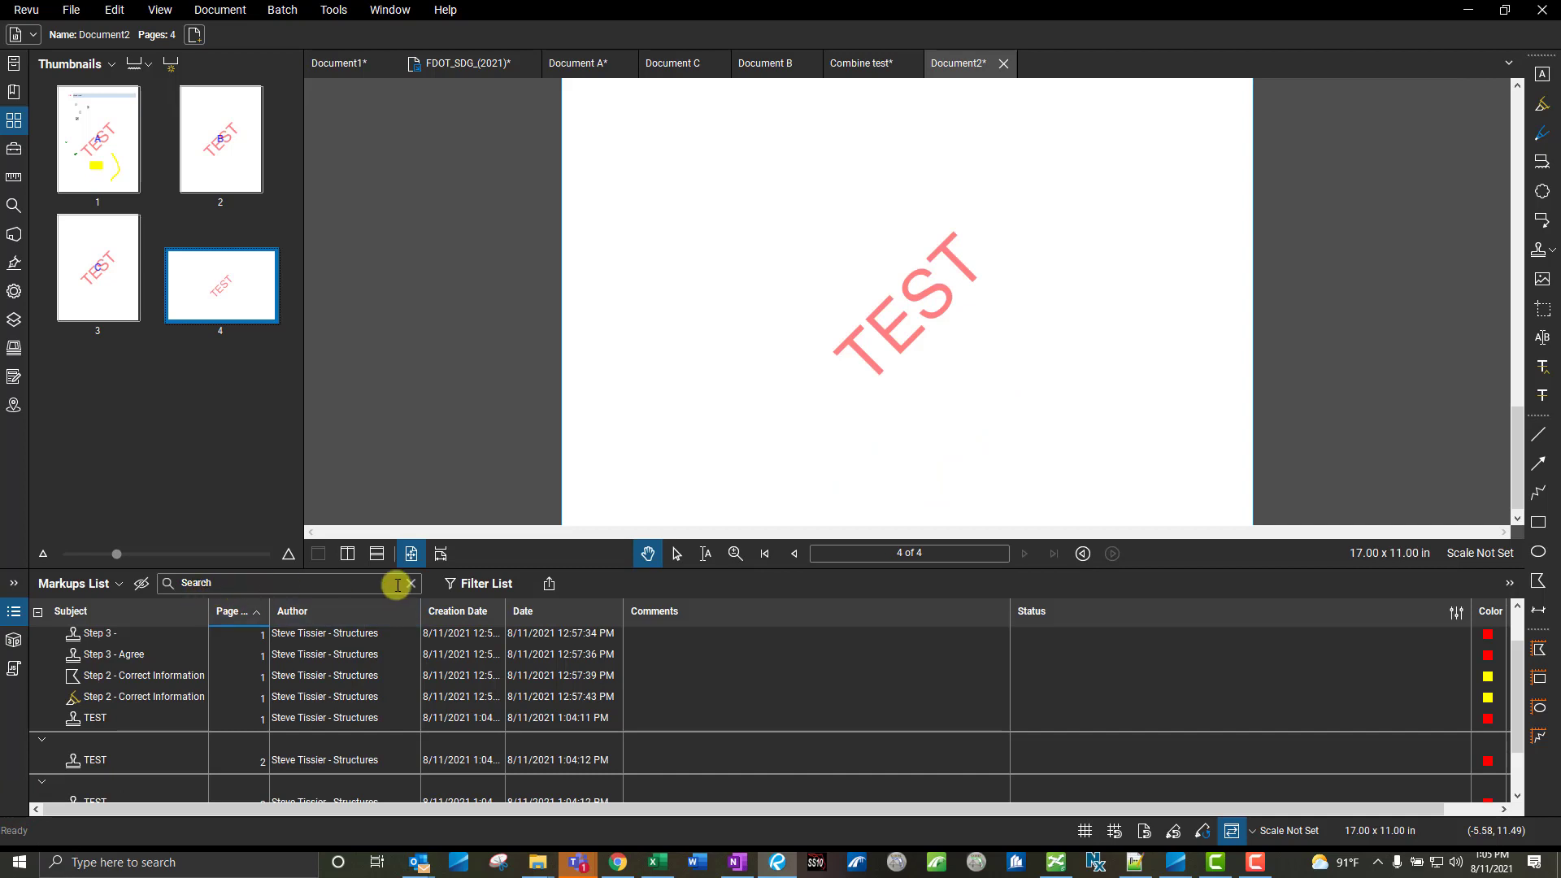
{"action": "left_click", "coordinate": [473, 589]}
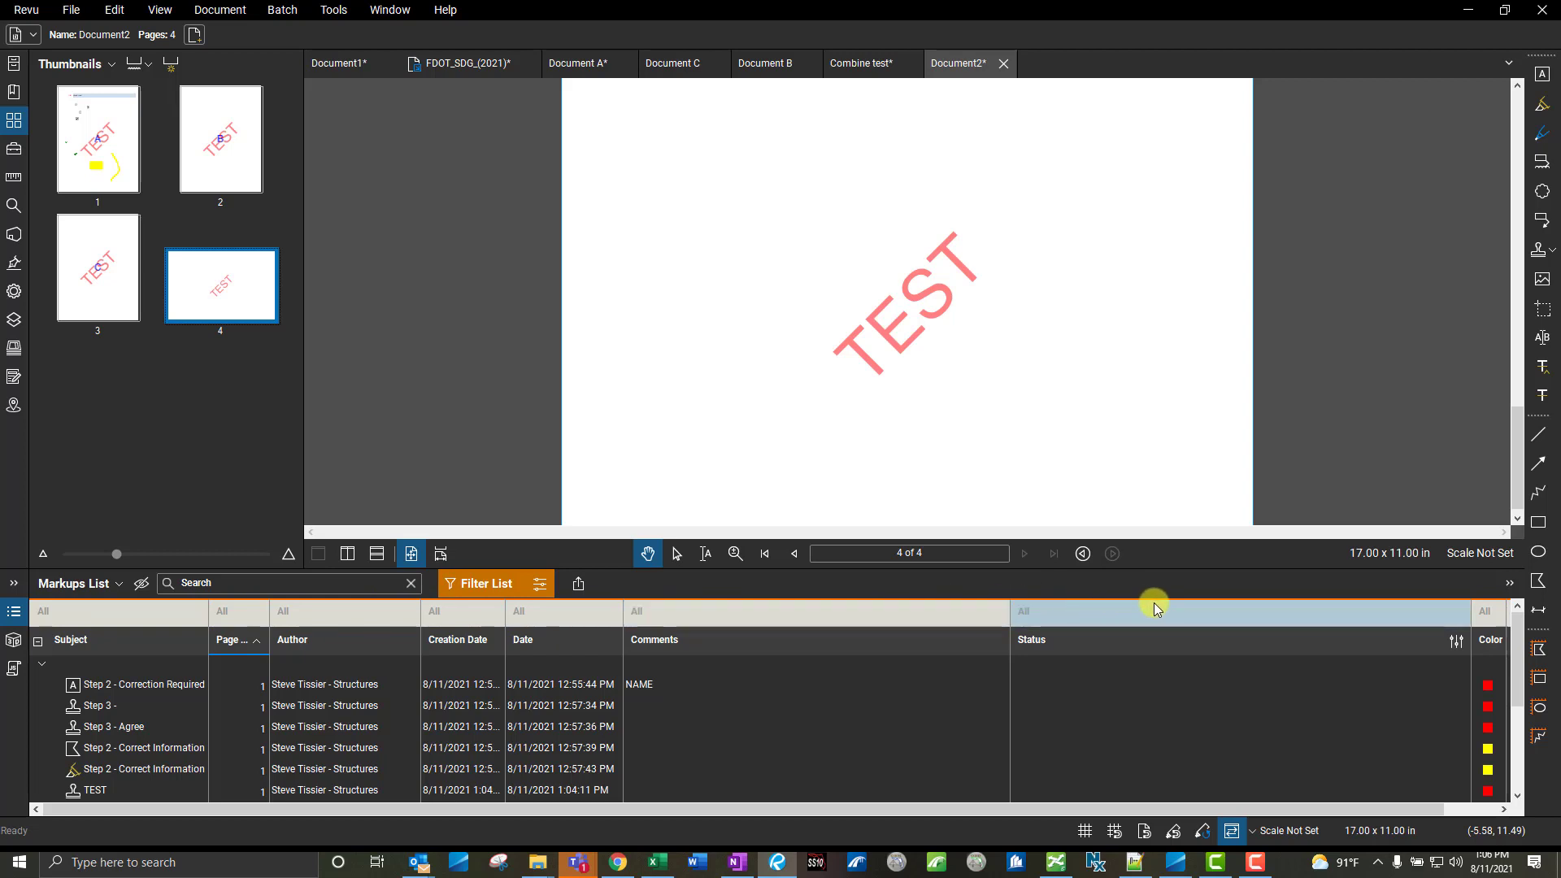
{"action": "left_click", "coordinate": [171, 613]}
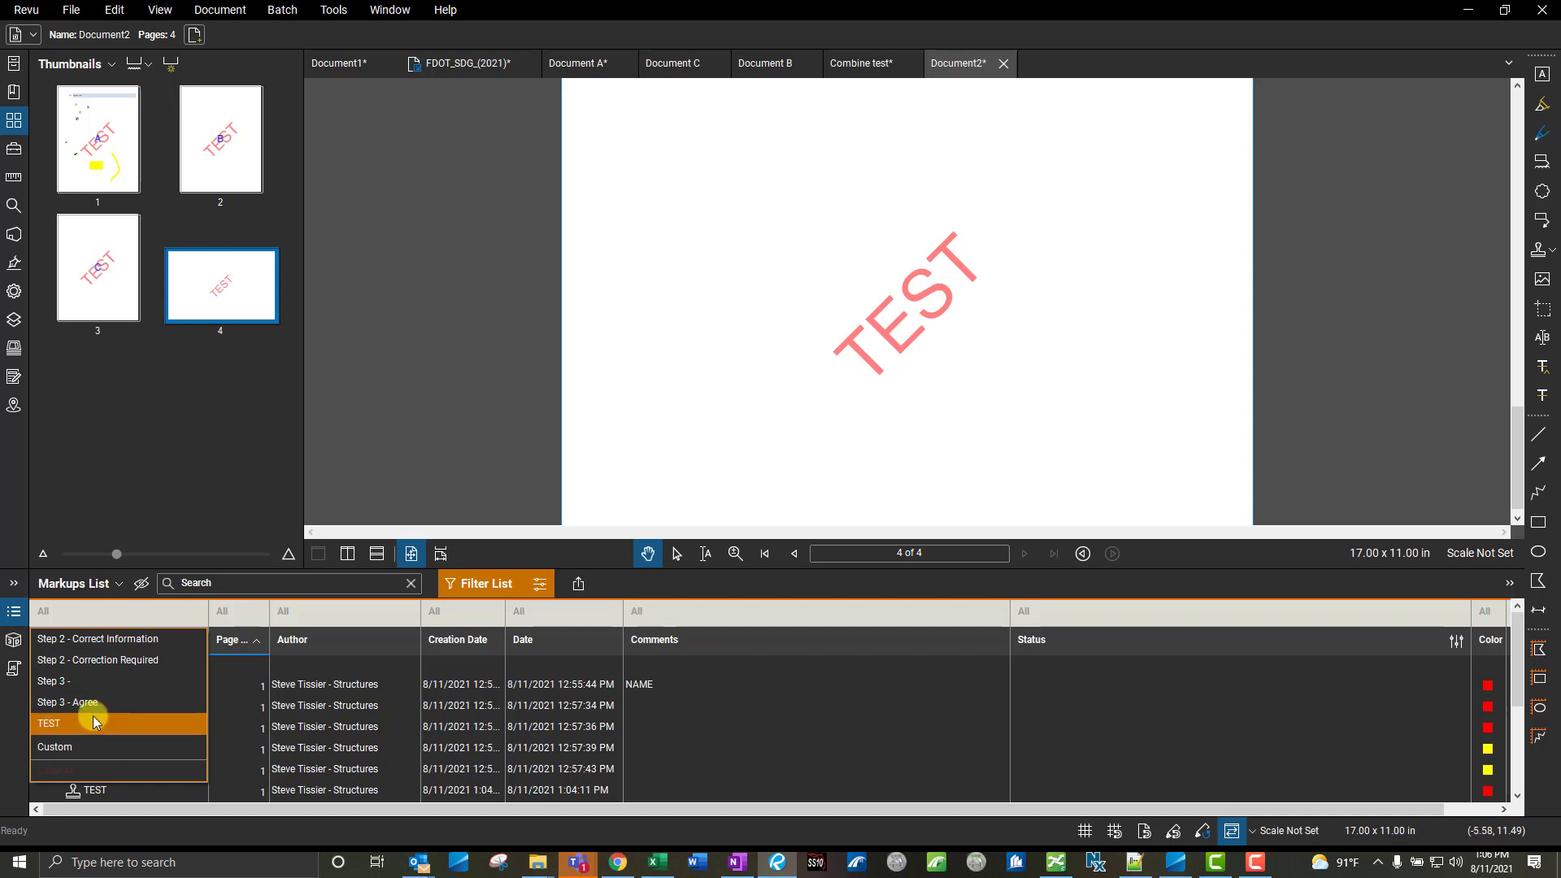
{"action": "left_click", "coordinate": [90, 722]}
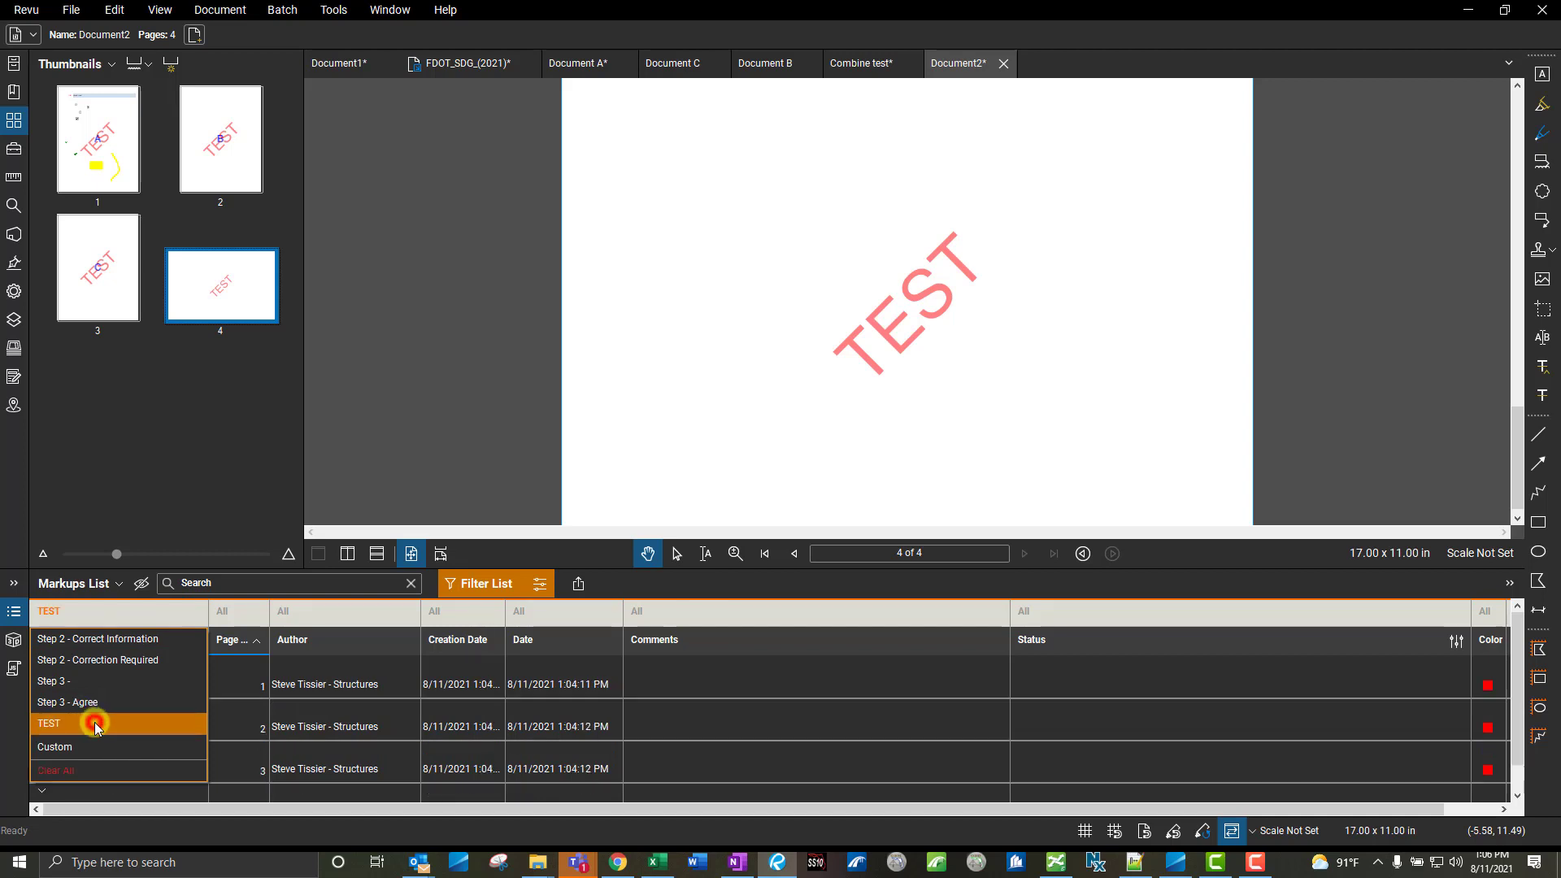
{"action": "left_click", "coordinate": [448, 438]}
Delete the TEST stamps from all four pages at once and turn off the Markups List filter
{"action": "left_click", "coordinate": [152, 683]}
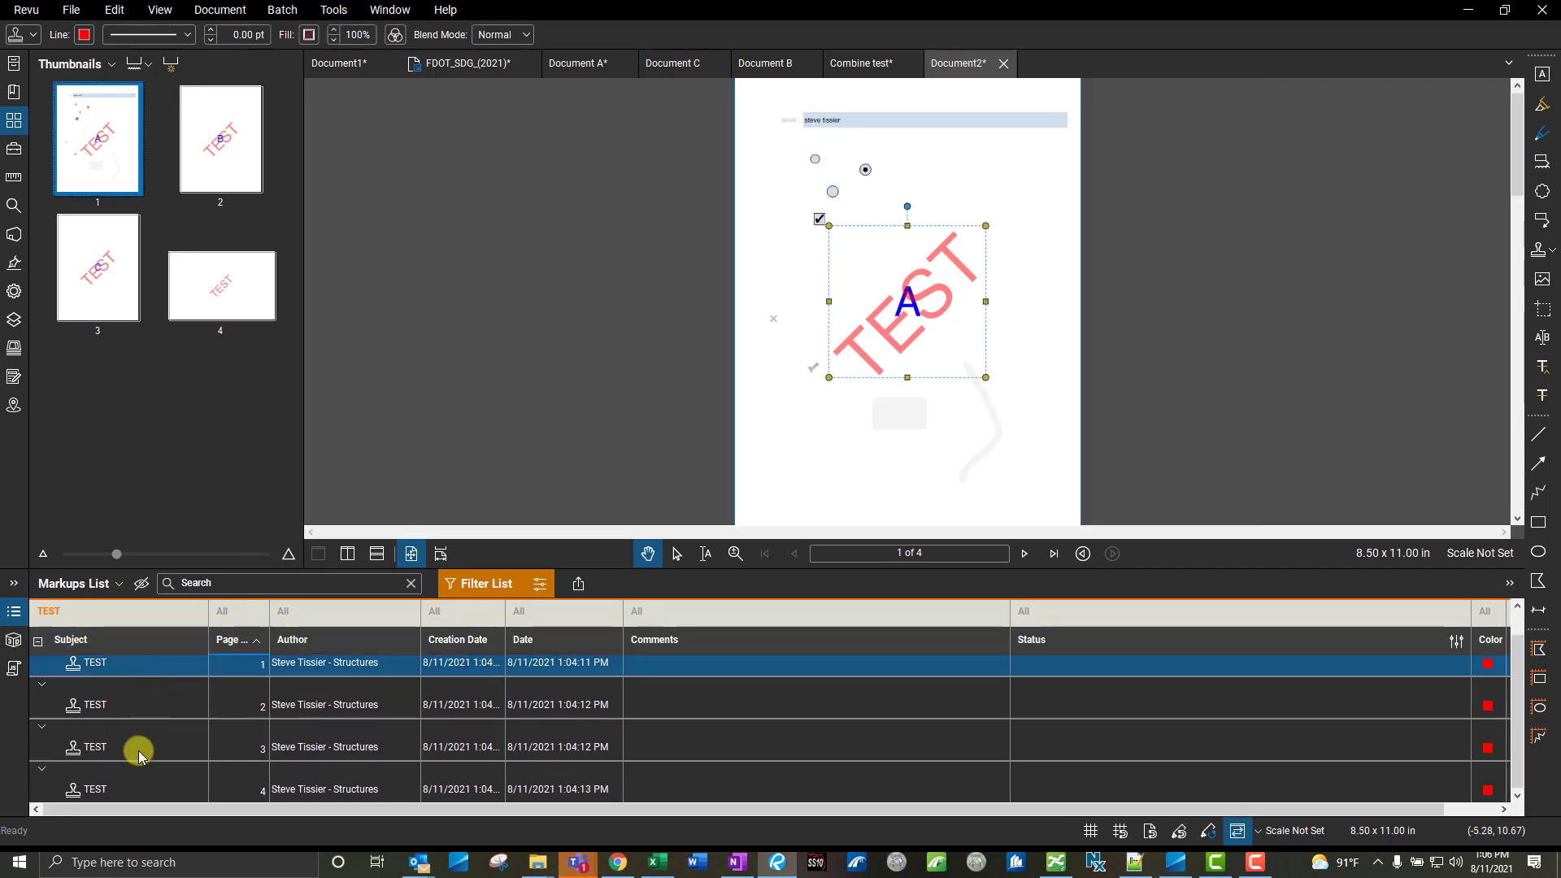
{"action": "left_click", "coordinate": [107, 789], "text": "shift"}
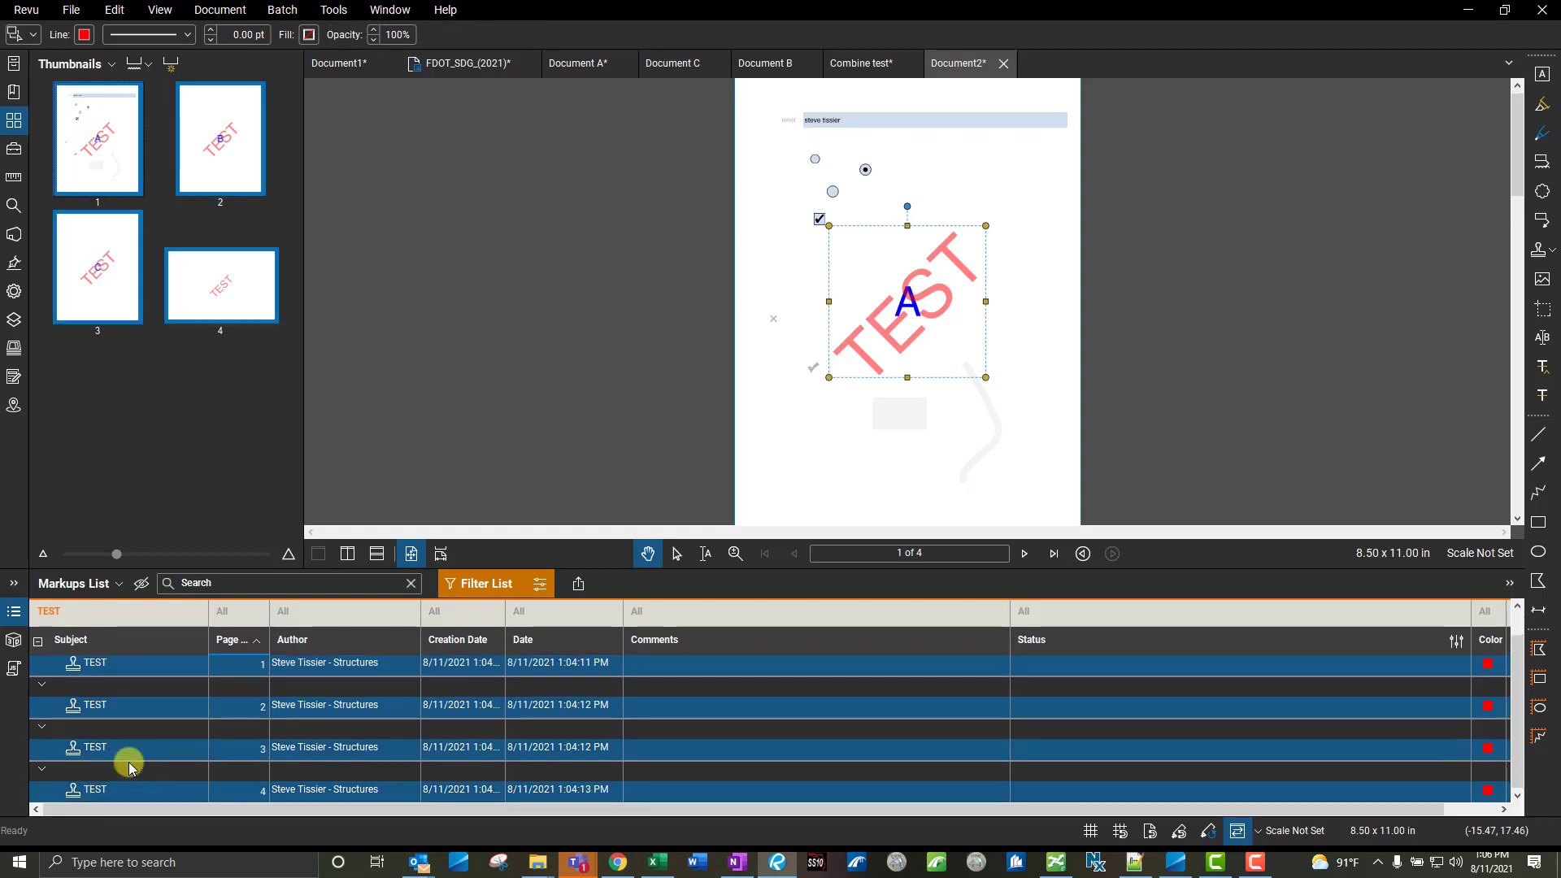
{"action": "key", "text": "Delete"}
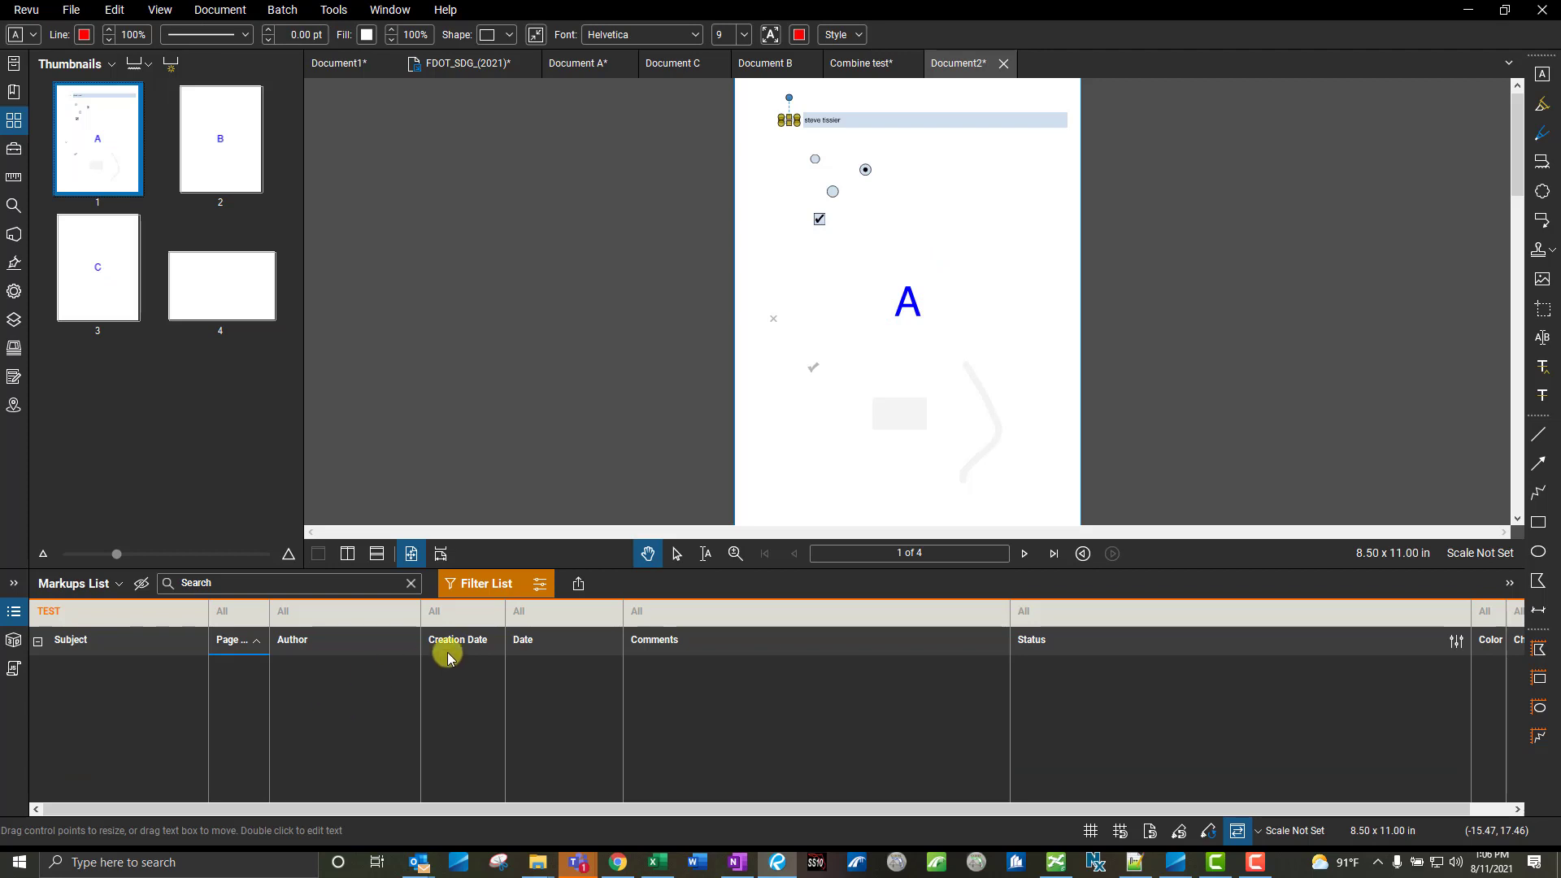
{"action": "left_click", "coordinate": [486, 583]}
{"action": "left_click", "coordinate": [538, 361]}
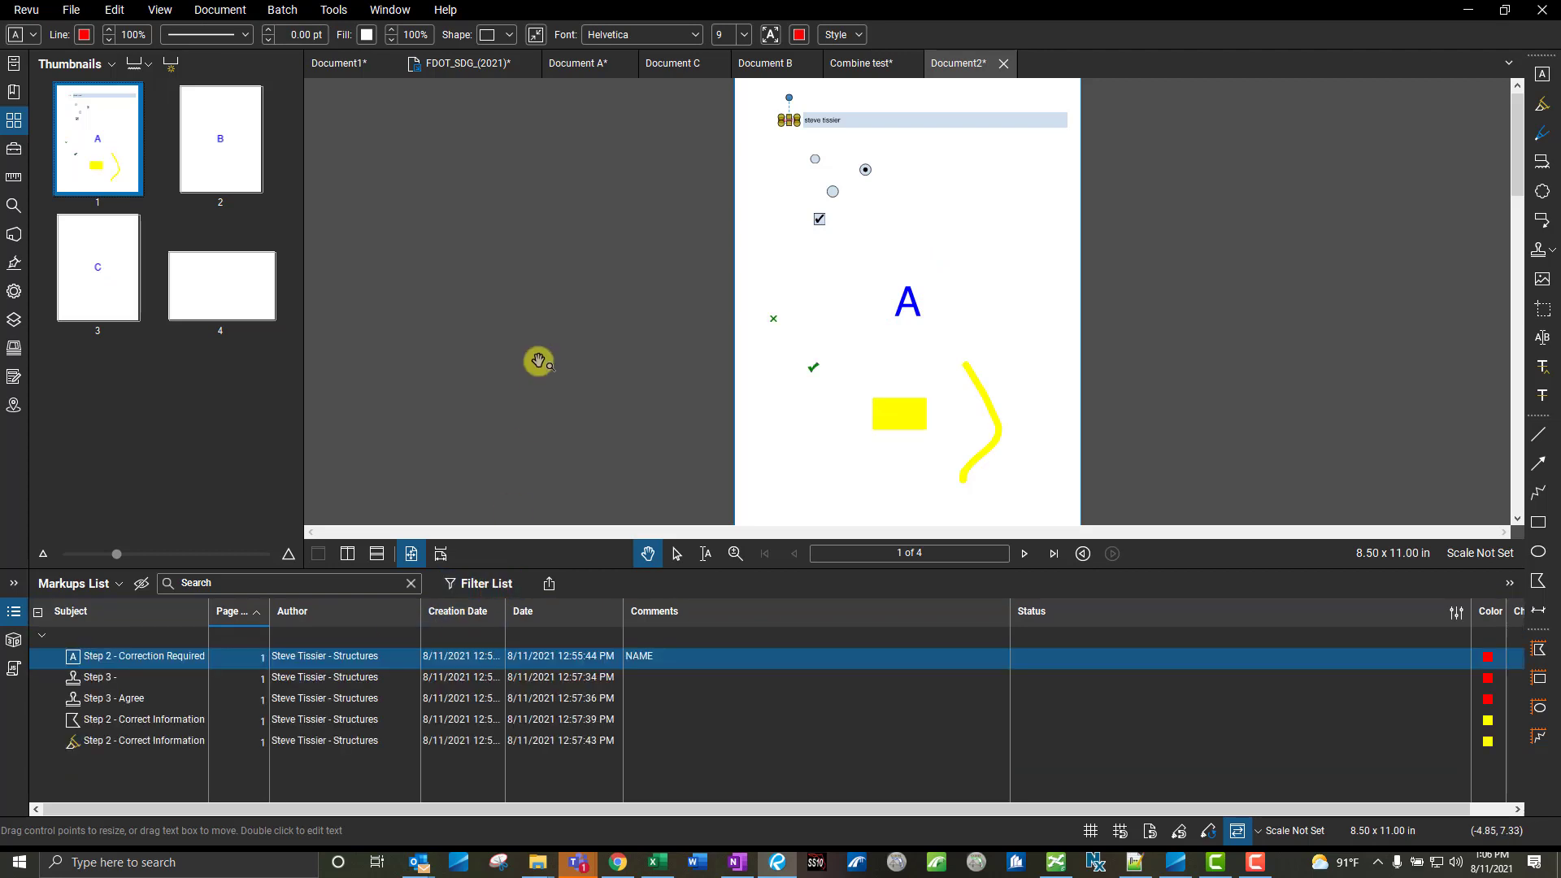